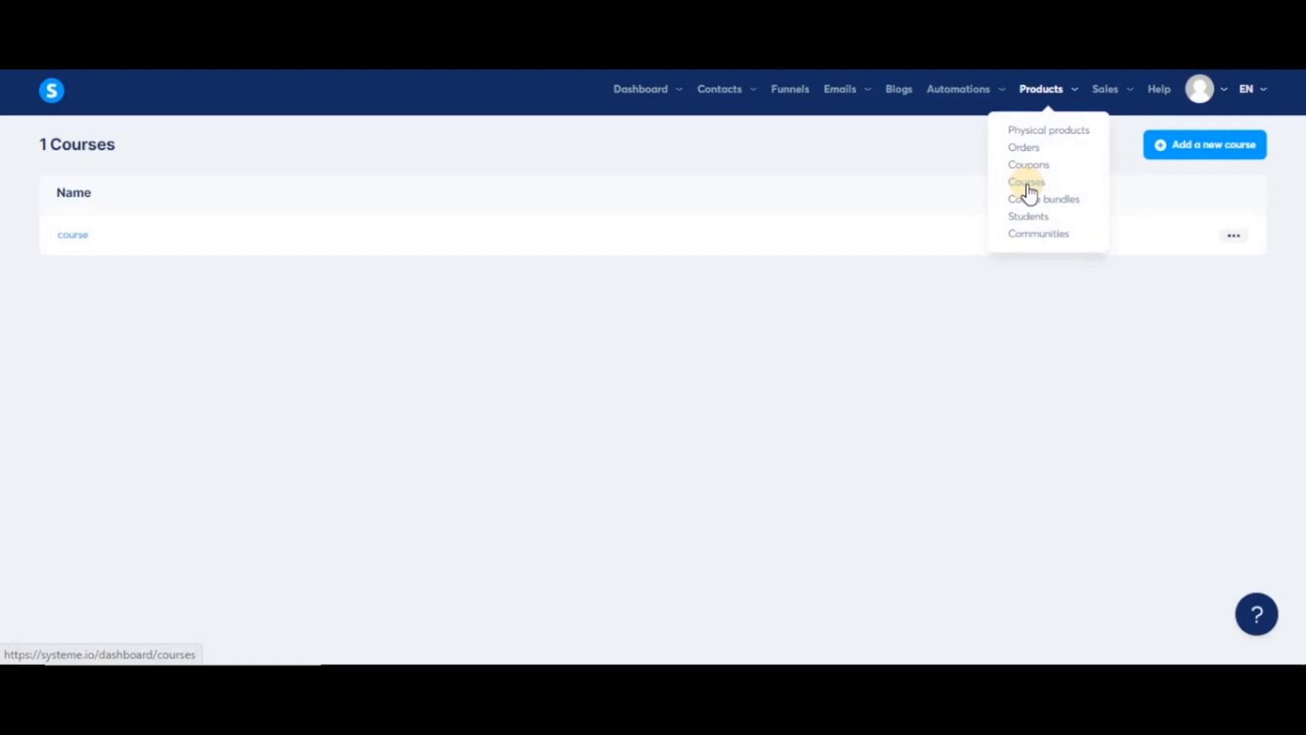
- Open the 'Create a new course' form from the Courses list with Add a new course
{"action": "left_click", "coordinate": [1210, 151]}
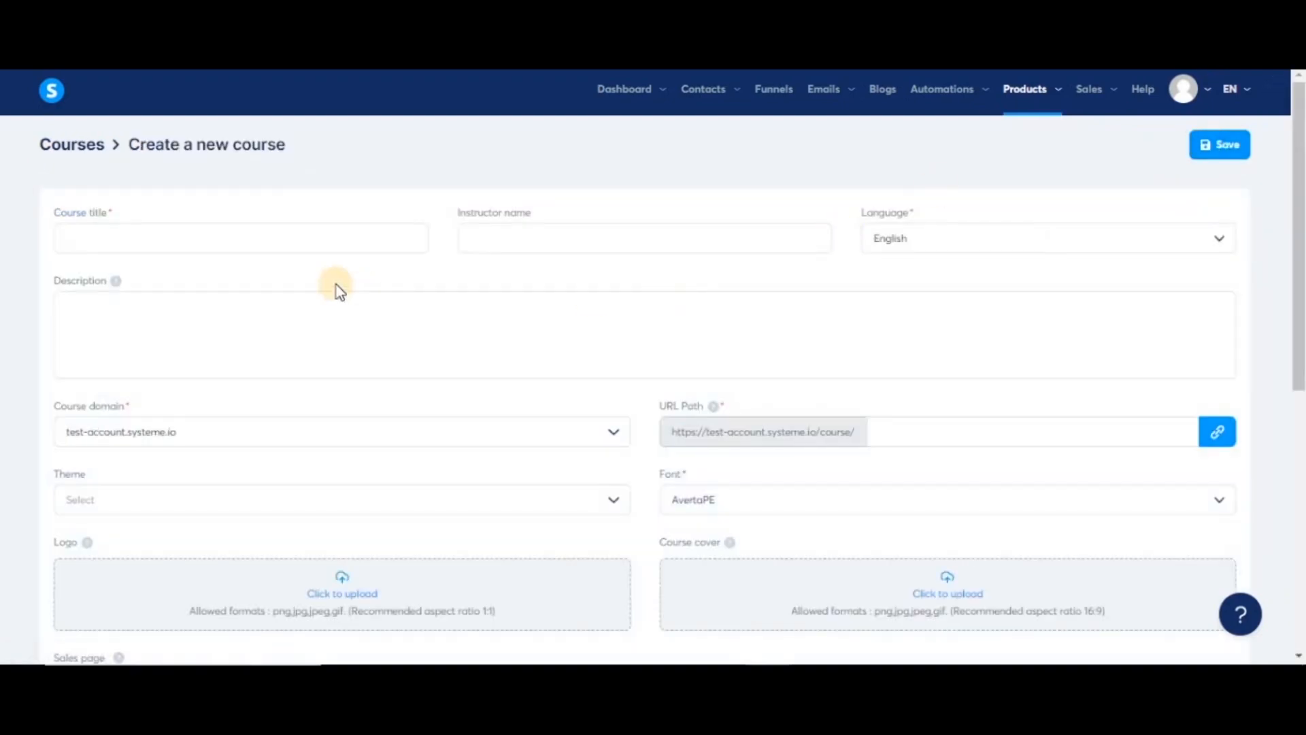
- Enter 'example course' as the course title and 'user' as the instructor name
{"action": "left_click", "coordinate": [232, 232]}
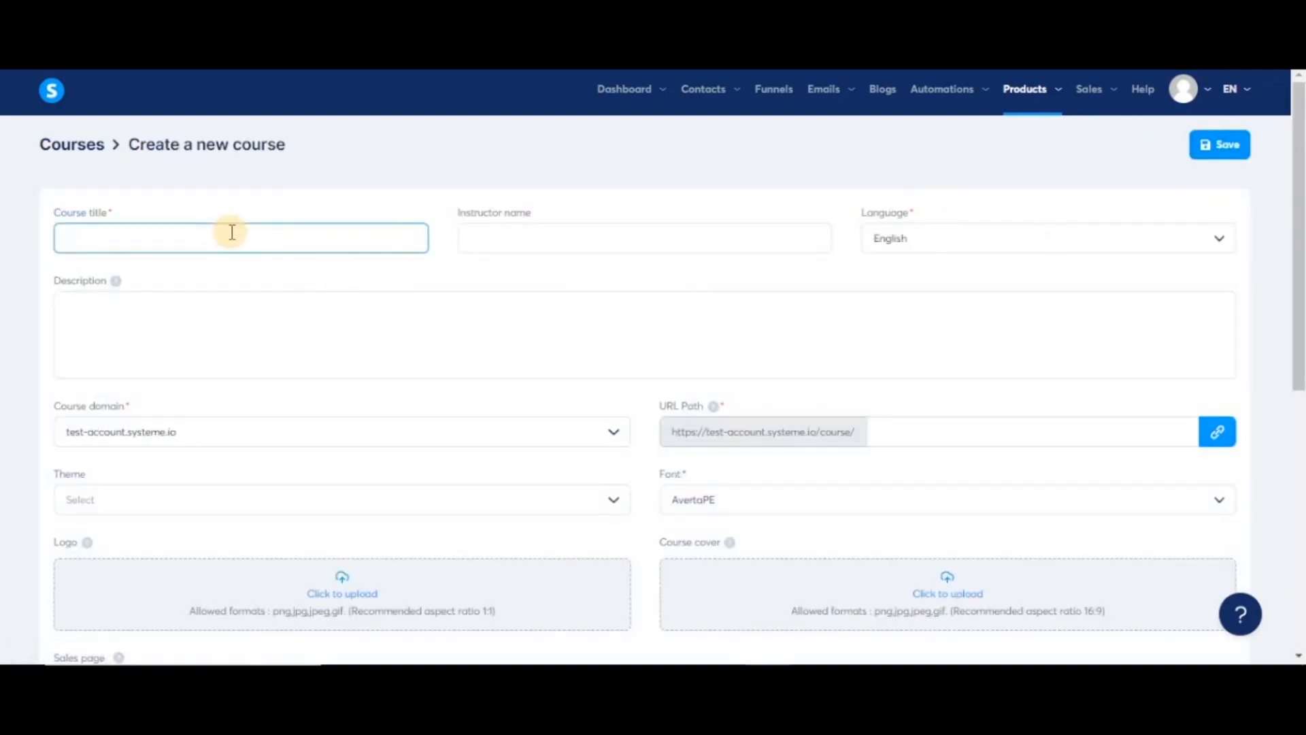
{"action": "type", "text": "example course"}
{"action": "key", "text": "Tab"}
{"action": "type", "text": "user"}
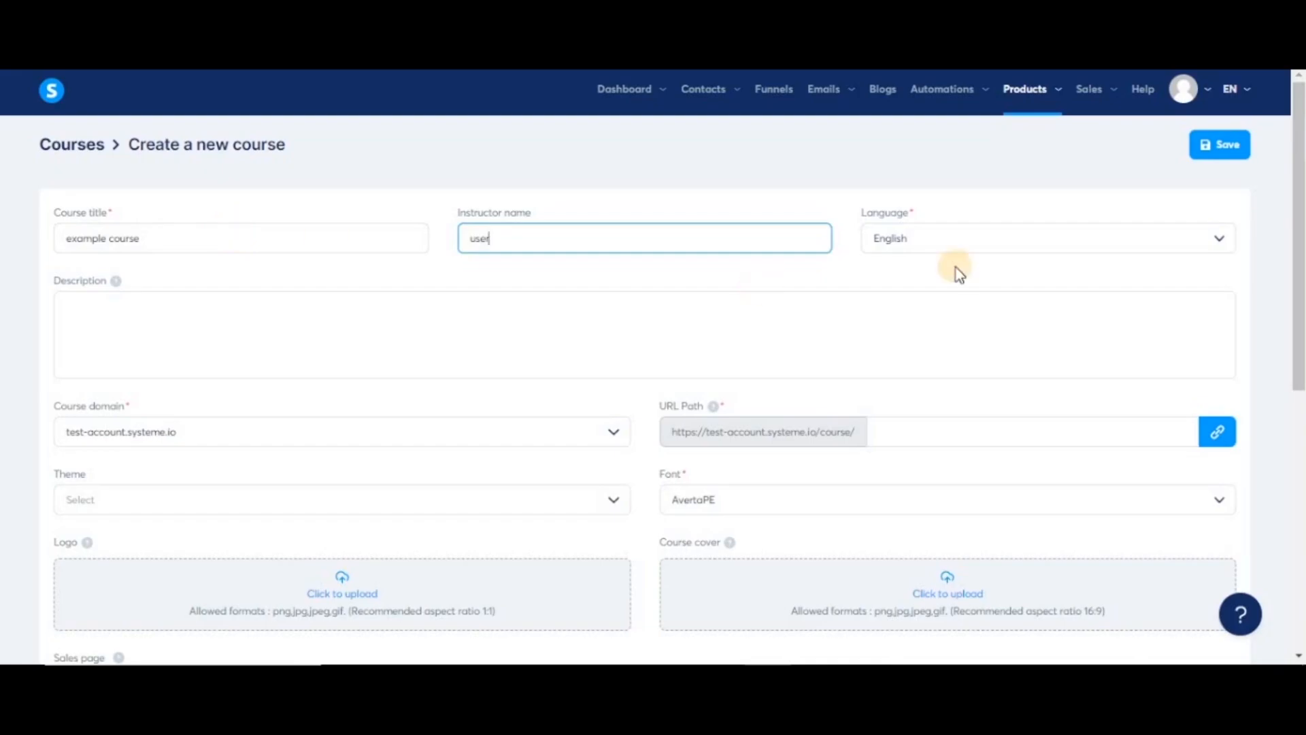
- Keep English as the language, add the description 'just a training course', and pick the course domain
{"action": "left_click", "coordinate": [1194, 238]}
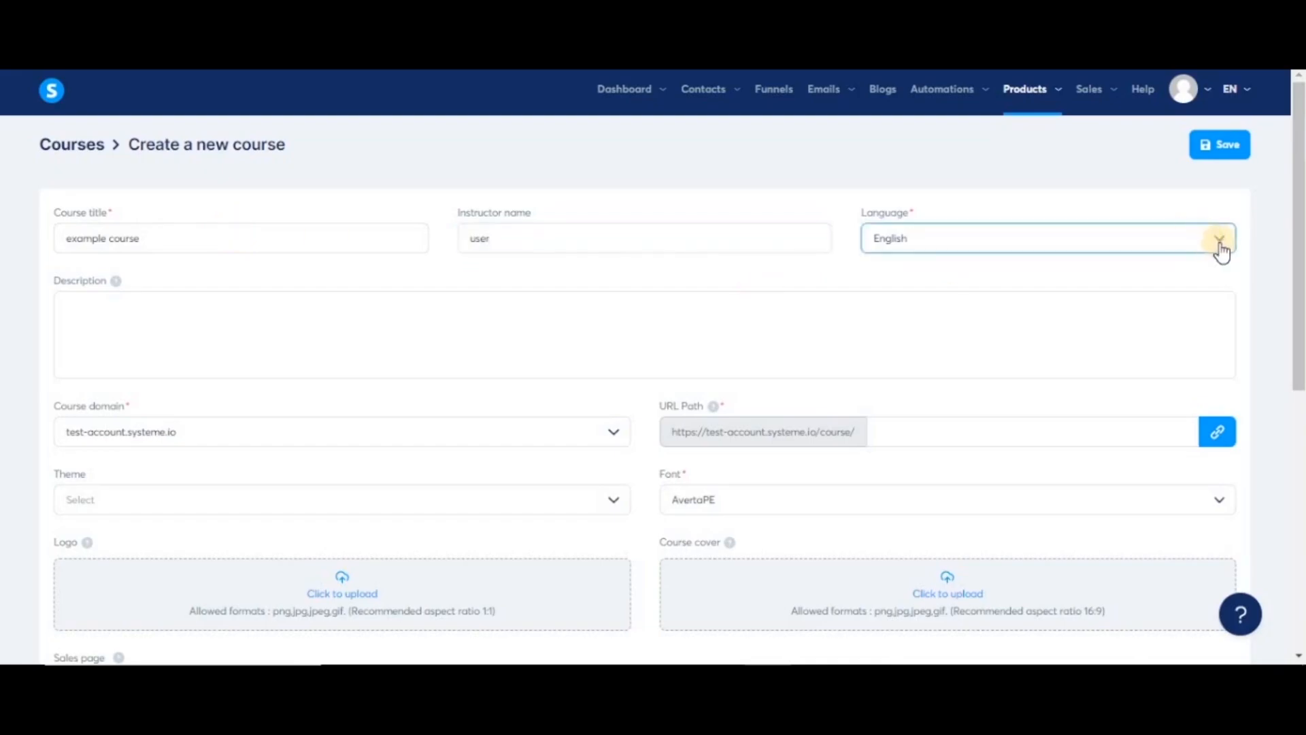
{"action": "left_click", "coordinate": [1217, 242]}
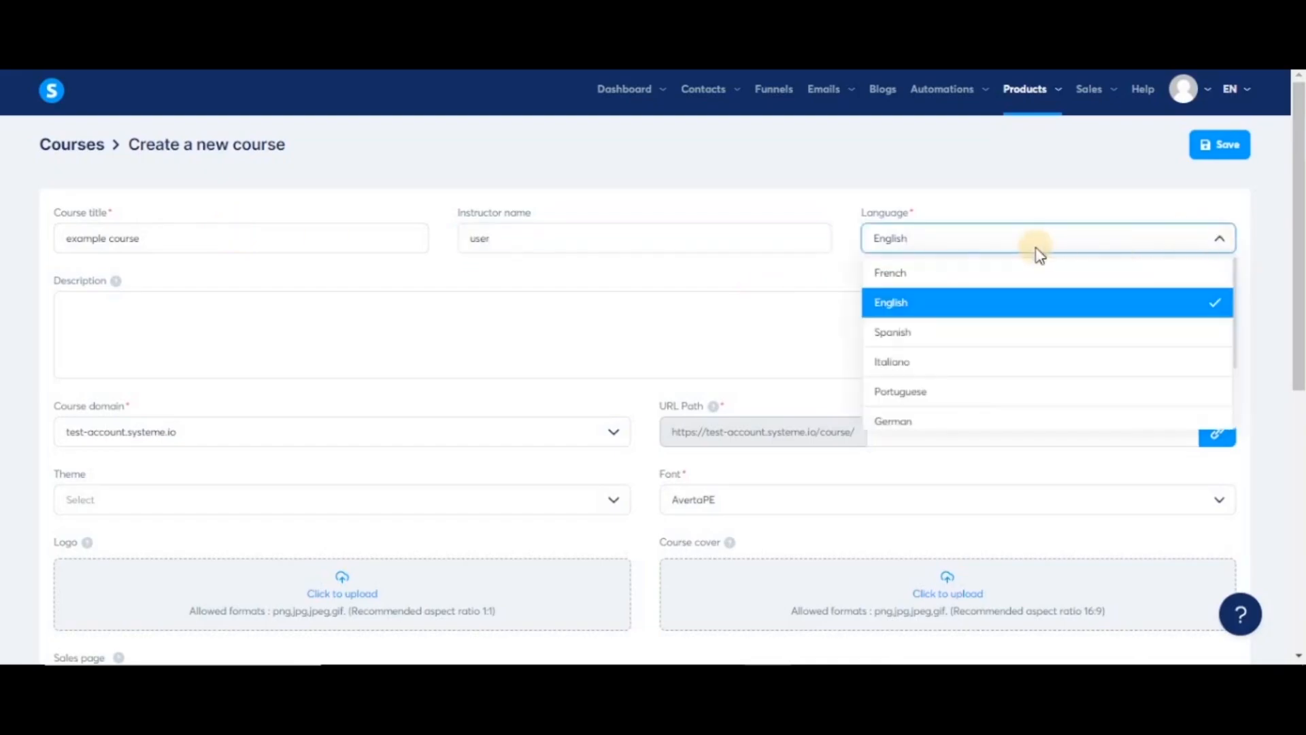
{"action": "left_click", "coordinate": [520, 356]}
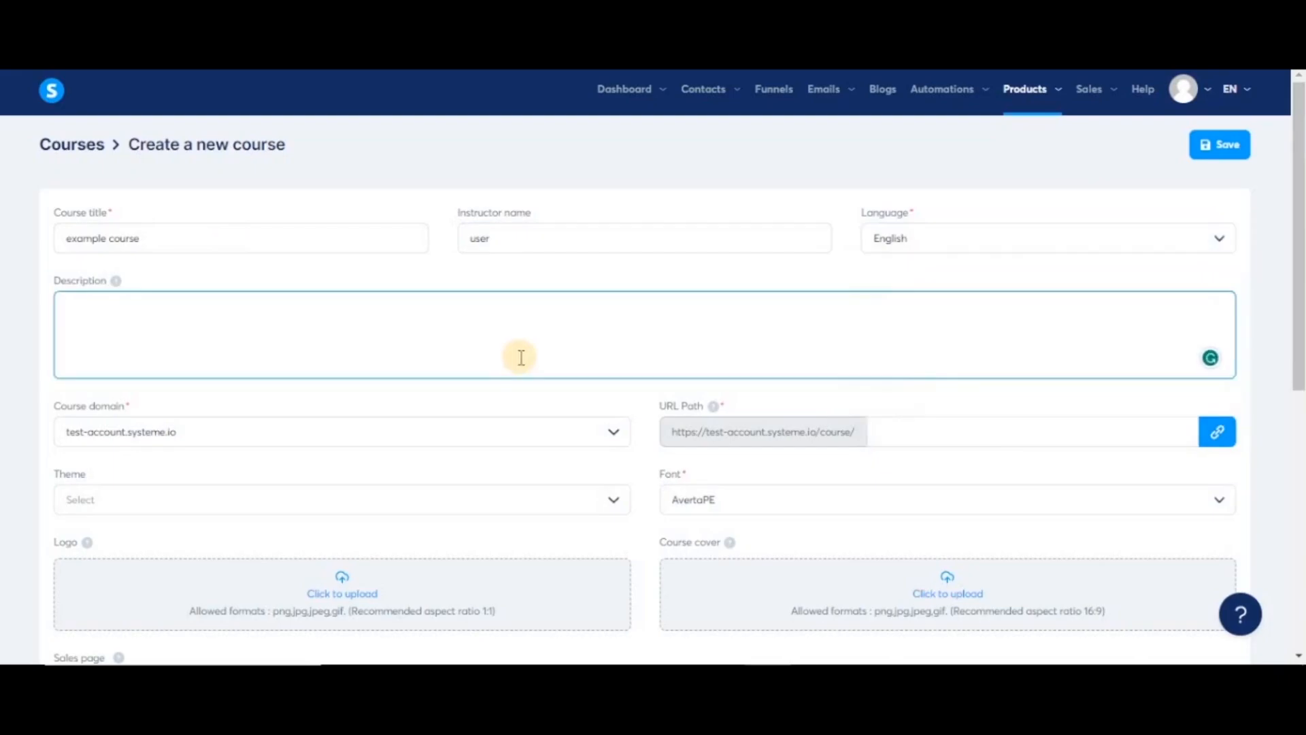
{"action": "type", "text": "just a training course"}
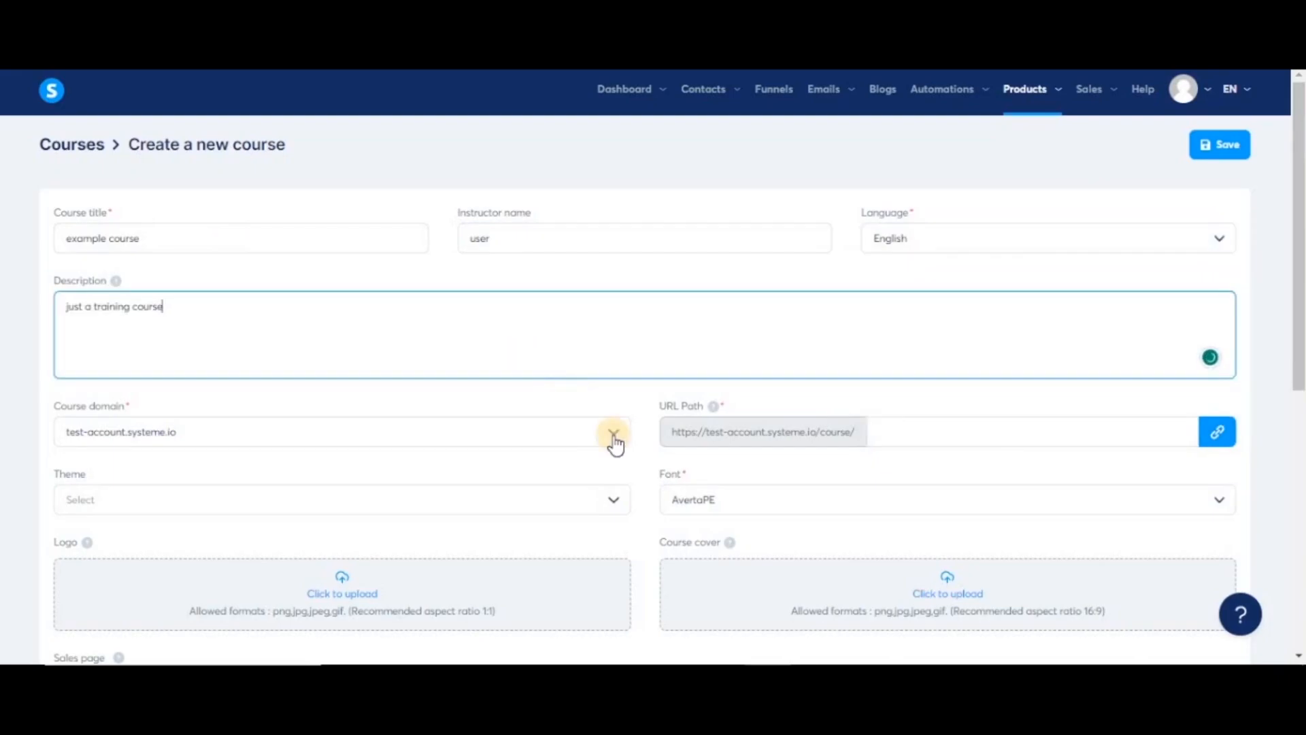
{"action": "left_click", "coordinate": [612, 439]}
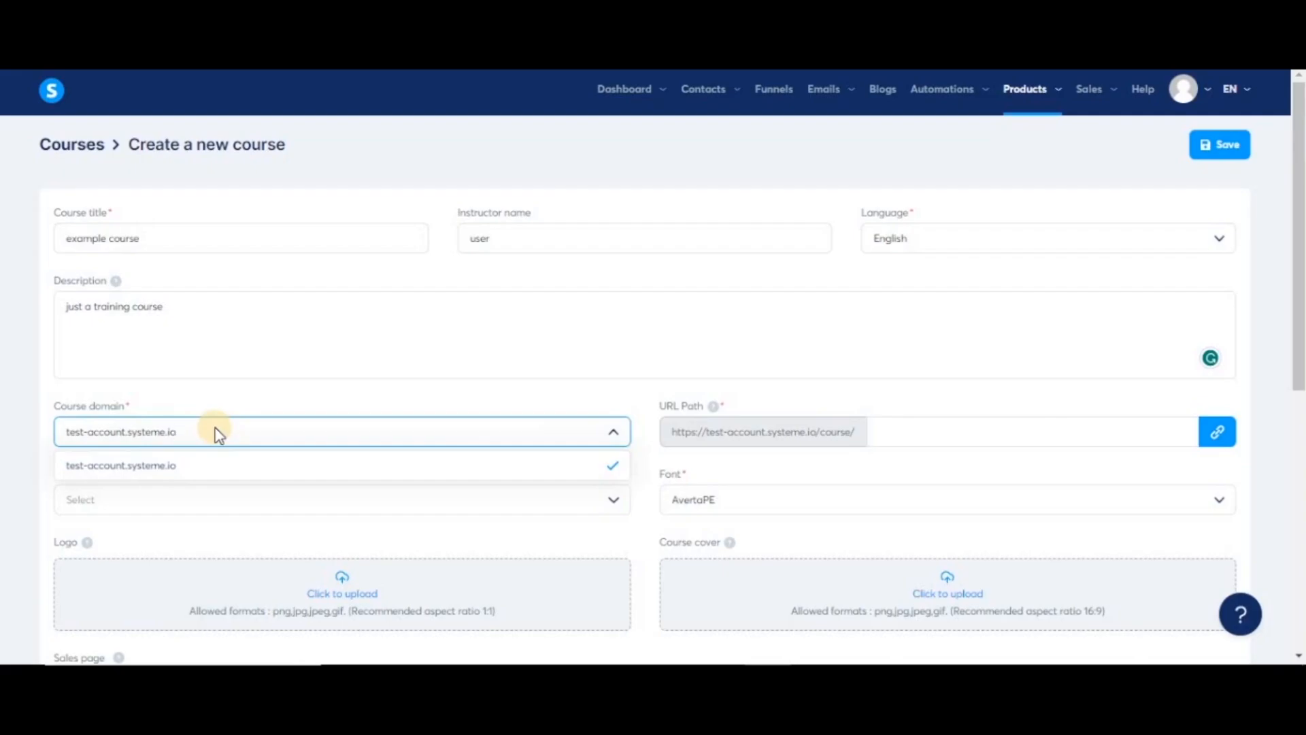
- Set the URL path to 'examplecourse' and the course theme to Green
{"action": "left_click", "coordinate": [900, 430]}
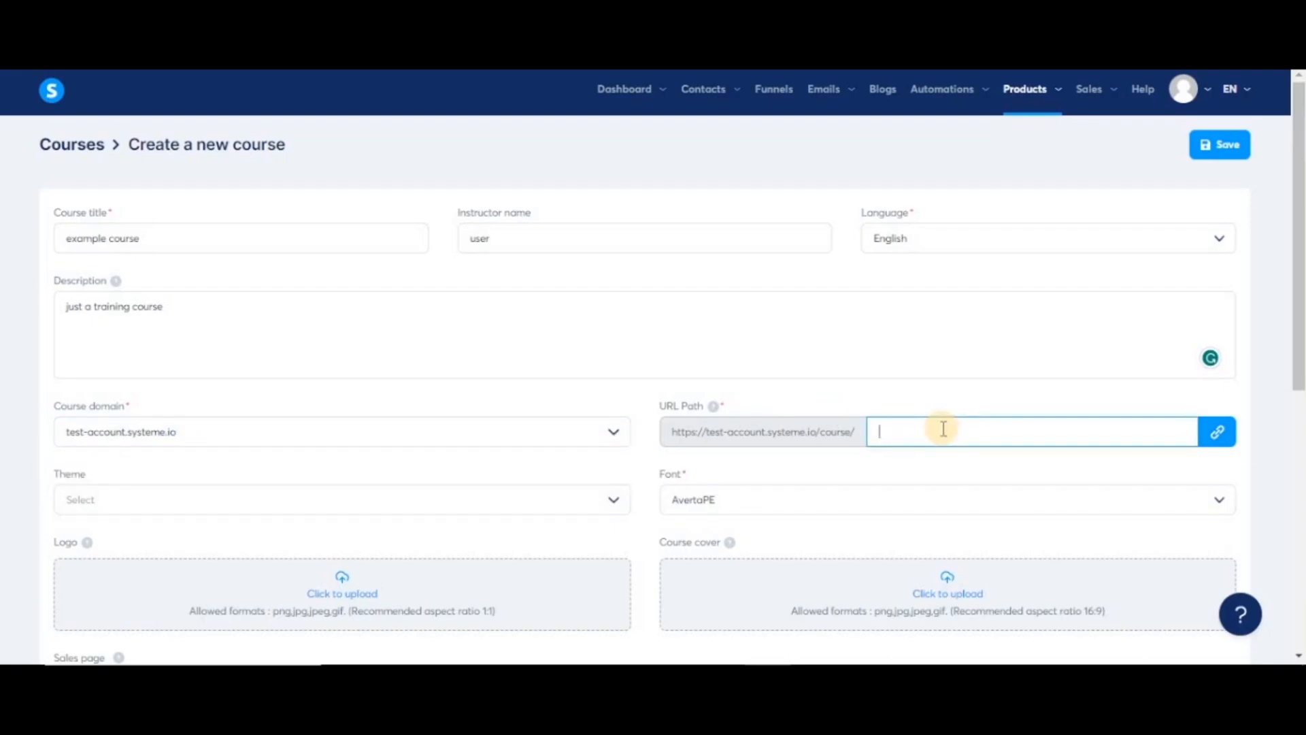
{"action": "type", "text": "examplecourse"}
{"action": "left_click", "coordinate": [616, 505]}
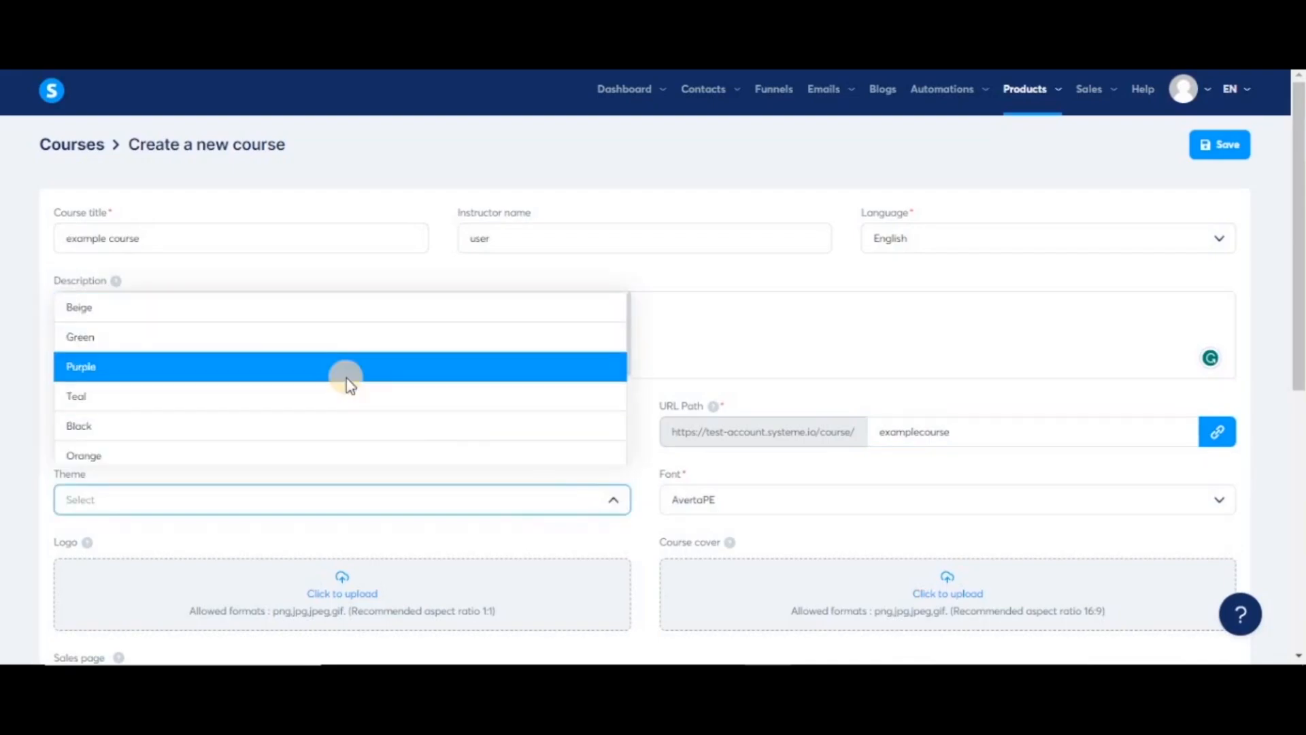
{"action": "scroll", "coordinate": [382, 385], "scroll_direction": "down", "scroll_amount": 3}
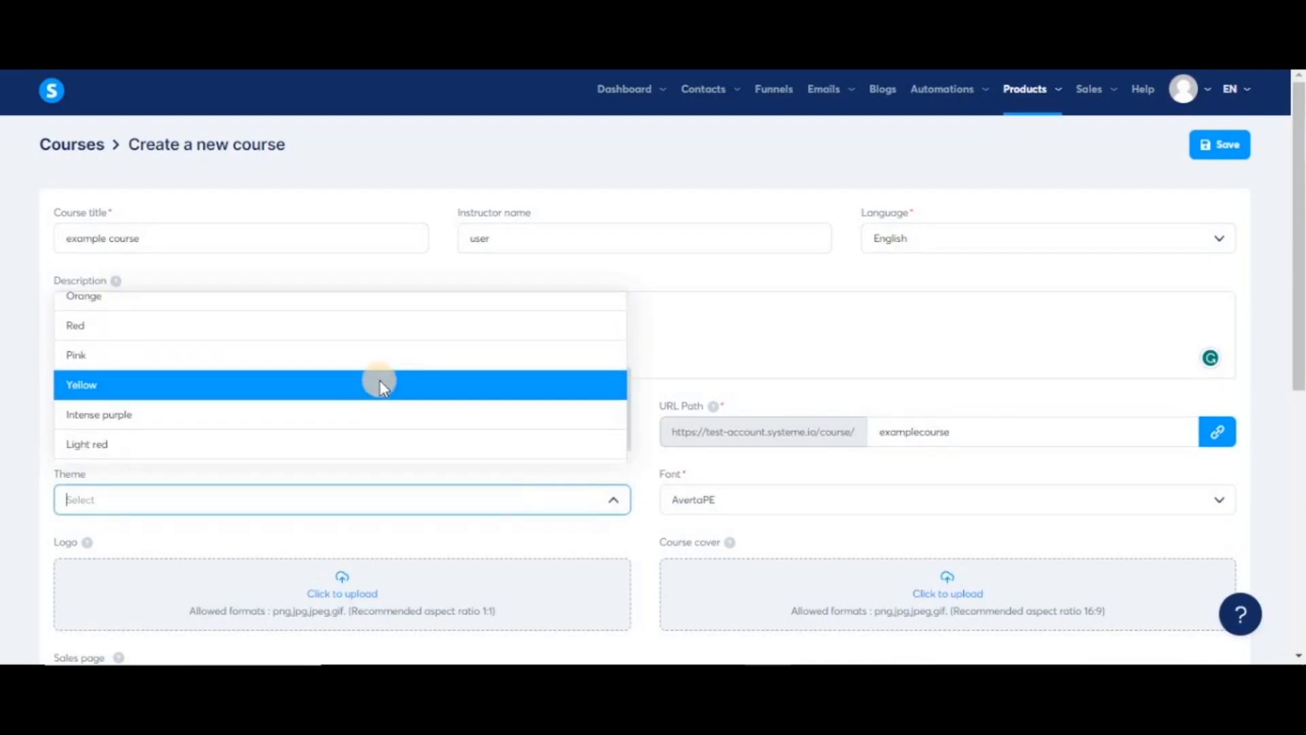
{"action": "scroll", "coordinate": [379, 379], "scroll_direction": "up", "scroll_amount": 3}
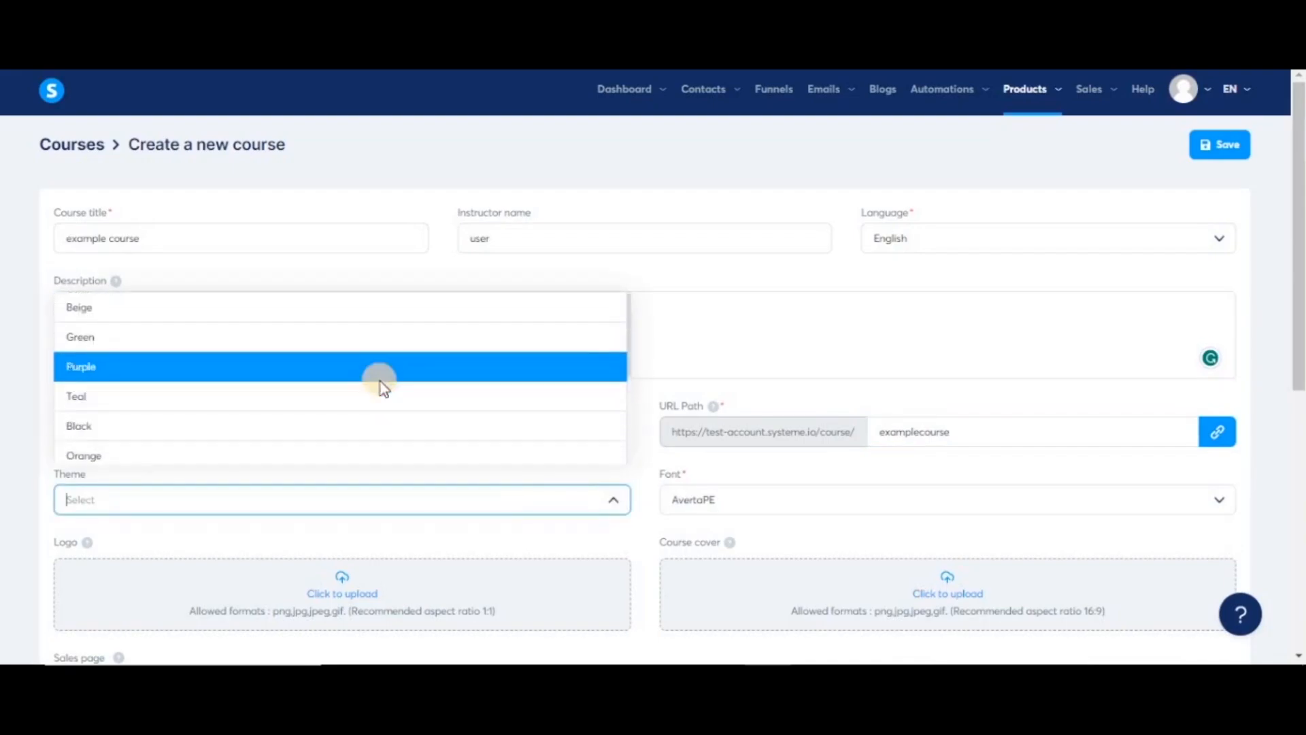
{"action": "left_click", "coordinate": [276, 346]}
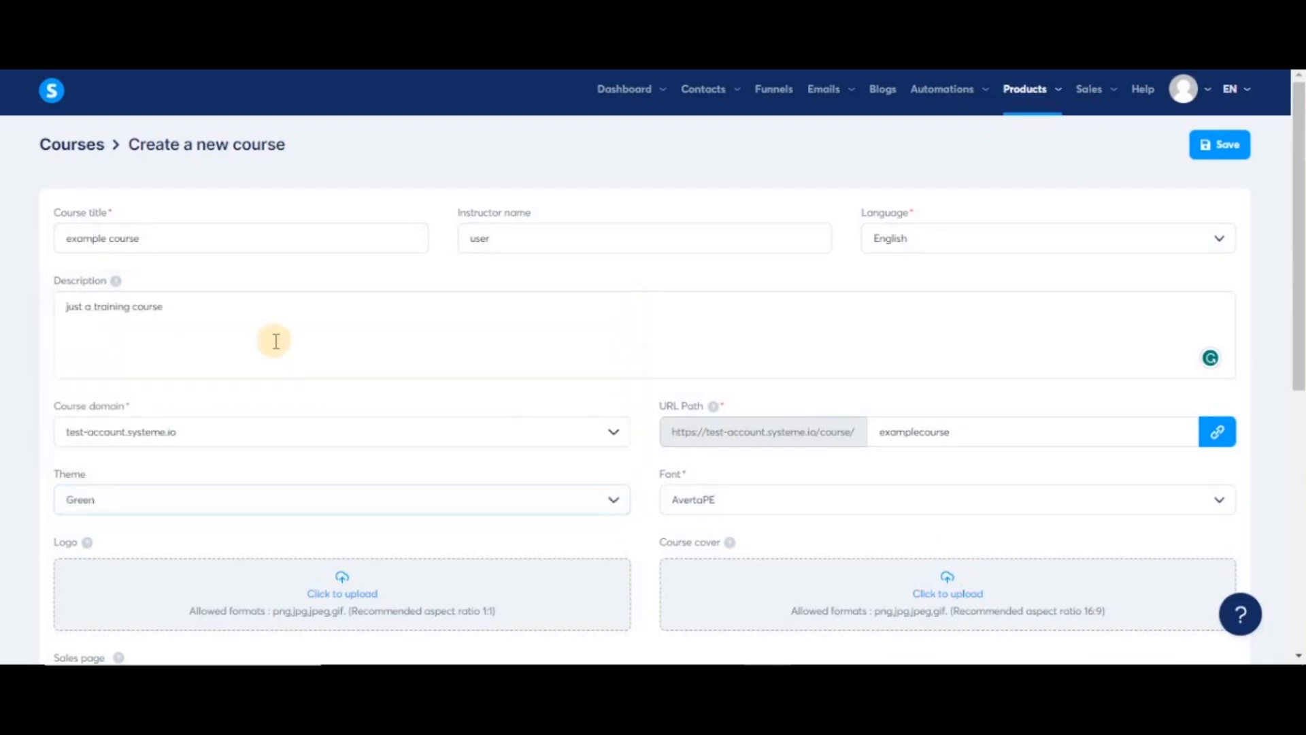
- Browse the font options, leaving AvertaPE as the course font
{"action": "left_click", "coordinate": [1225, 504]}
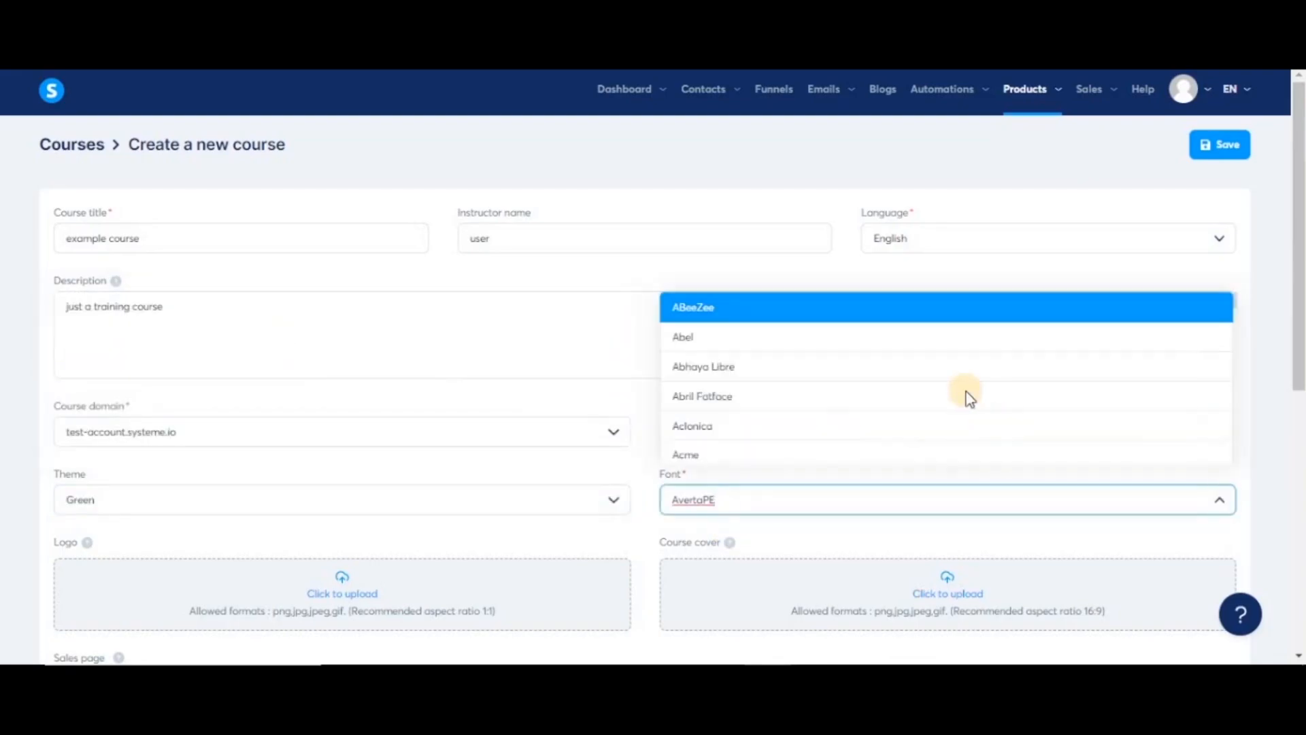
{"action": "scroll", "coordinate": [887, 425], "scroll_direction": "down", "scroll_amount": 2}
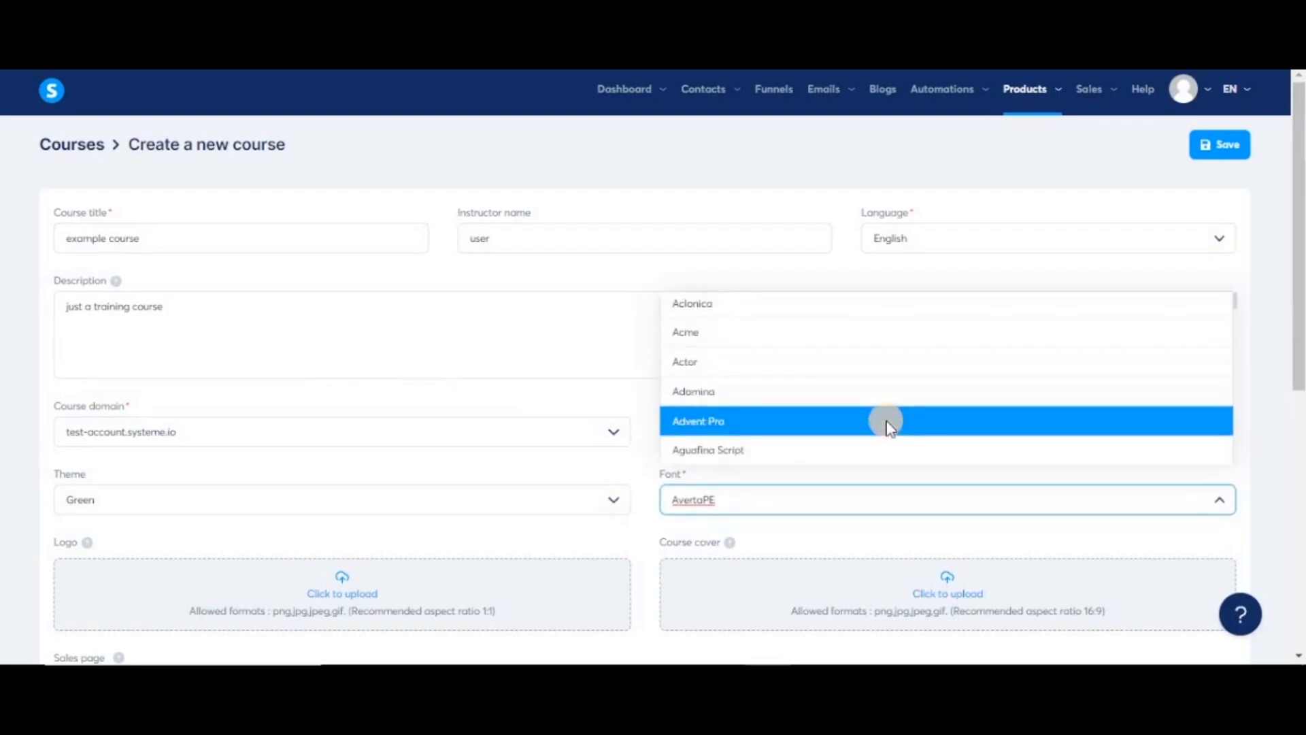
{"action": "scroll", "coordinate": [887, 424], "scroll_direction": "up", "scroll_amount": 1}
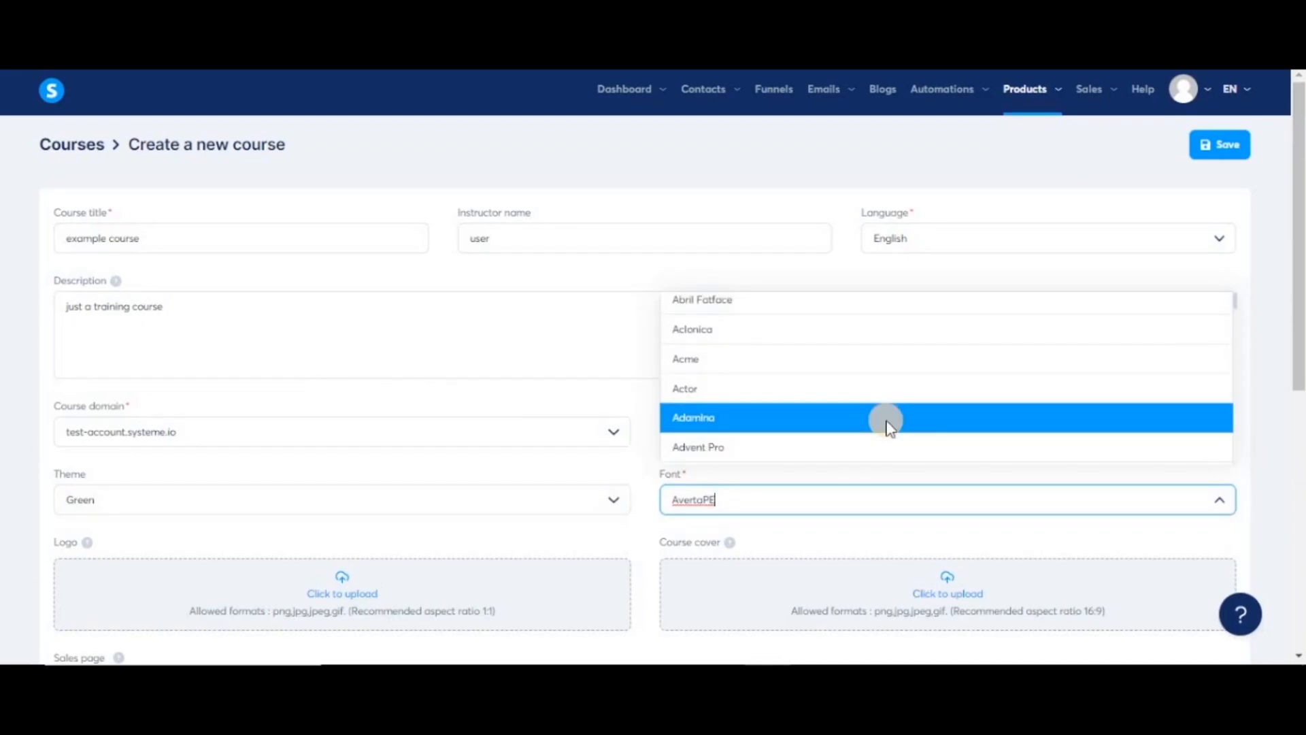
{"action": "scroll", "coordinate": [338, 321], "scroll_direction": "down", "scroll_amount": 4}
- Upload the blue S icon image as the course logo
{"action": "left_click", "coordinate": [342, 325]}
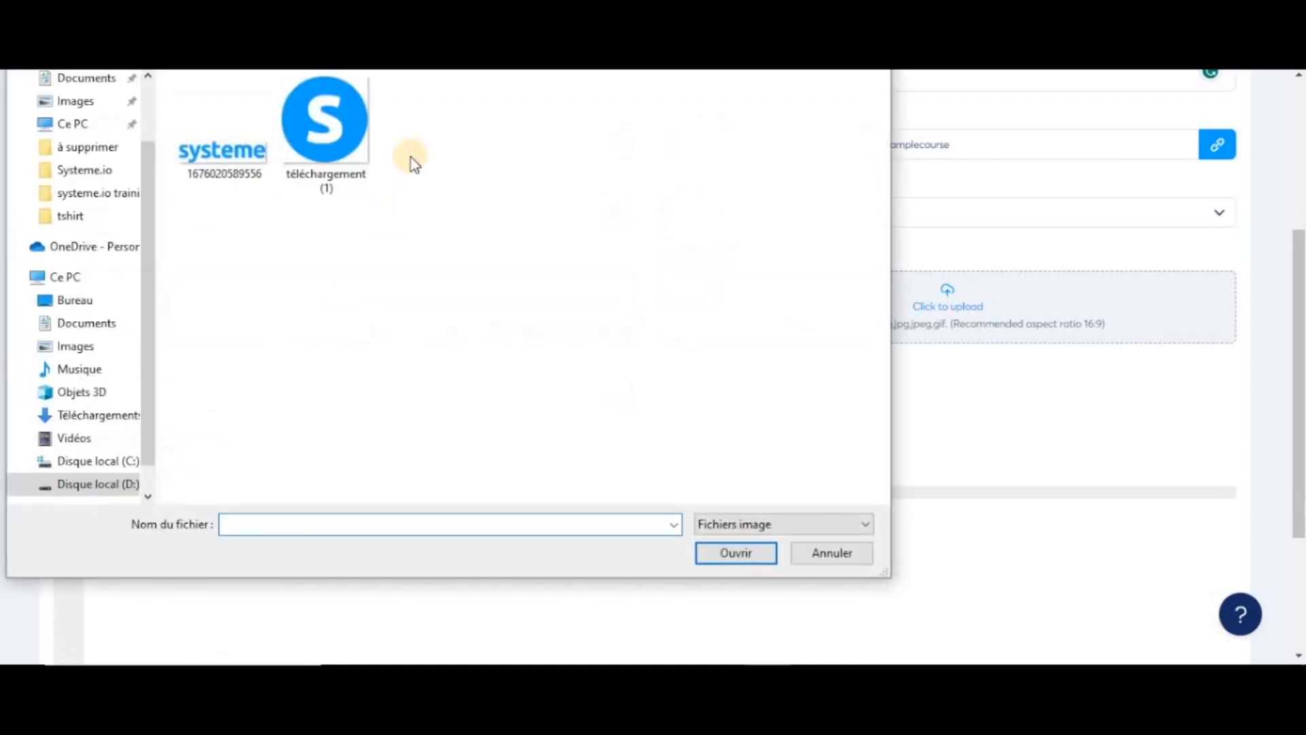
{"action": "double_click", "coordinate": [344, 134]}
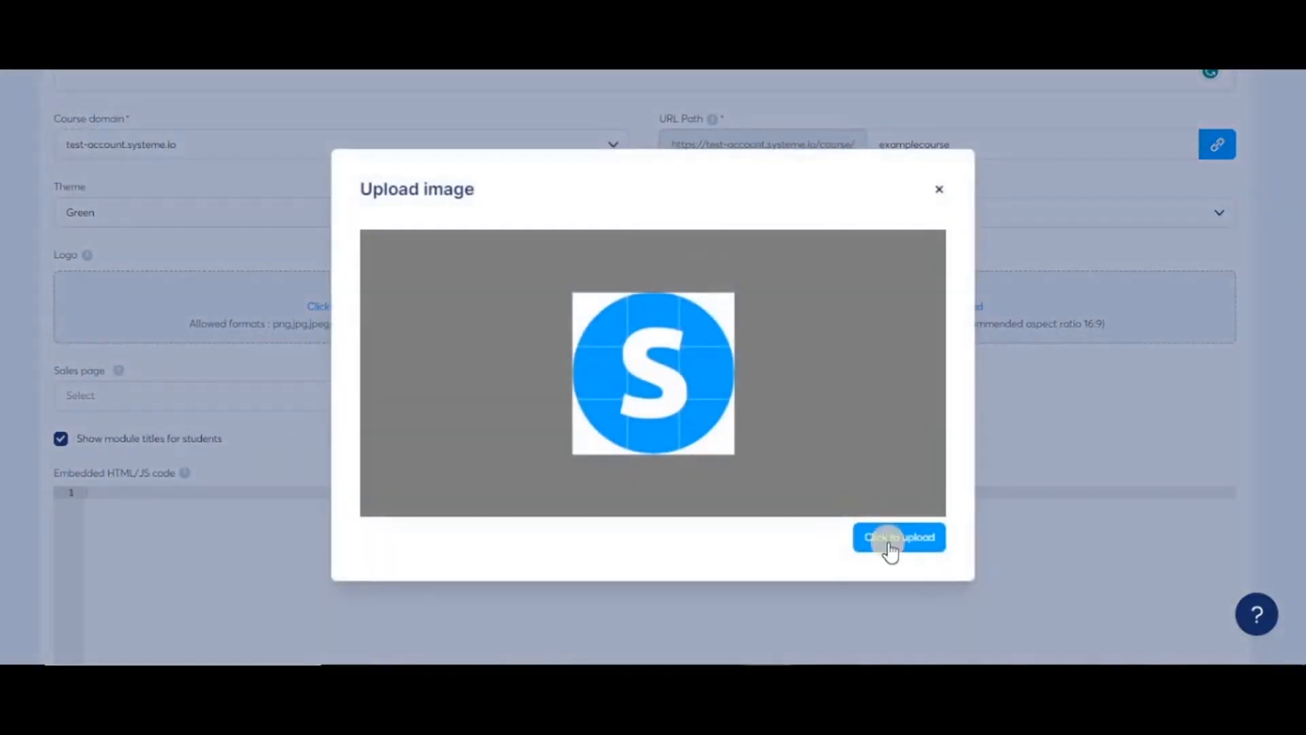
{"action": "left_click", "coordinate": [914, 539]}
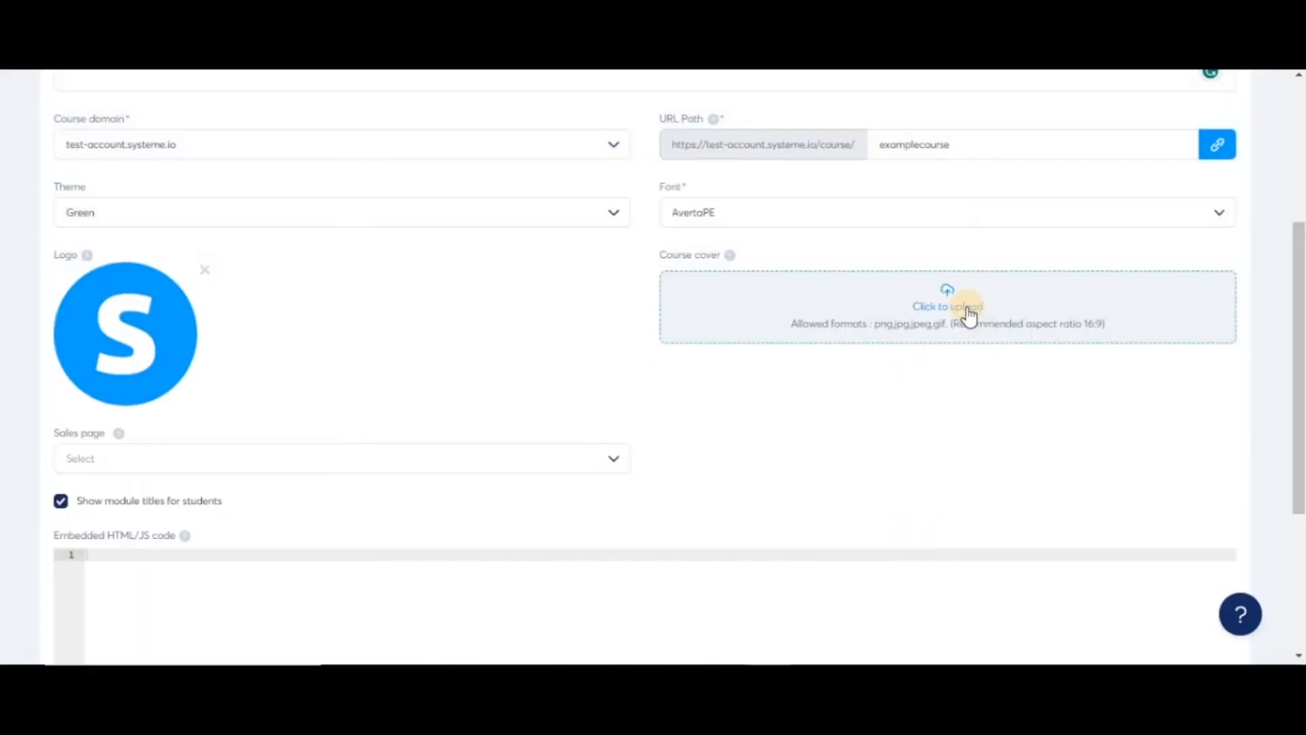
- Upload the systeme wordmark image as the course cover
{"action": "left_click", "coordinate": [966, 310]}
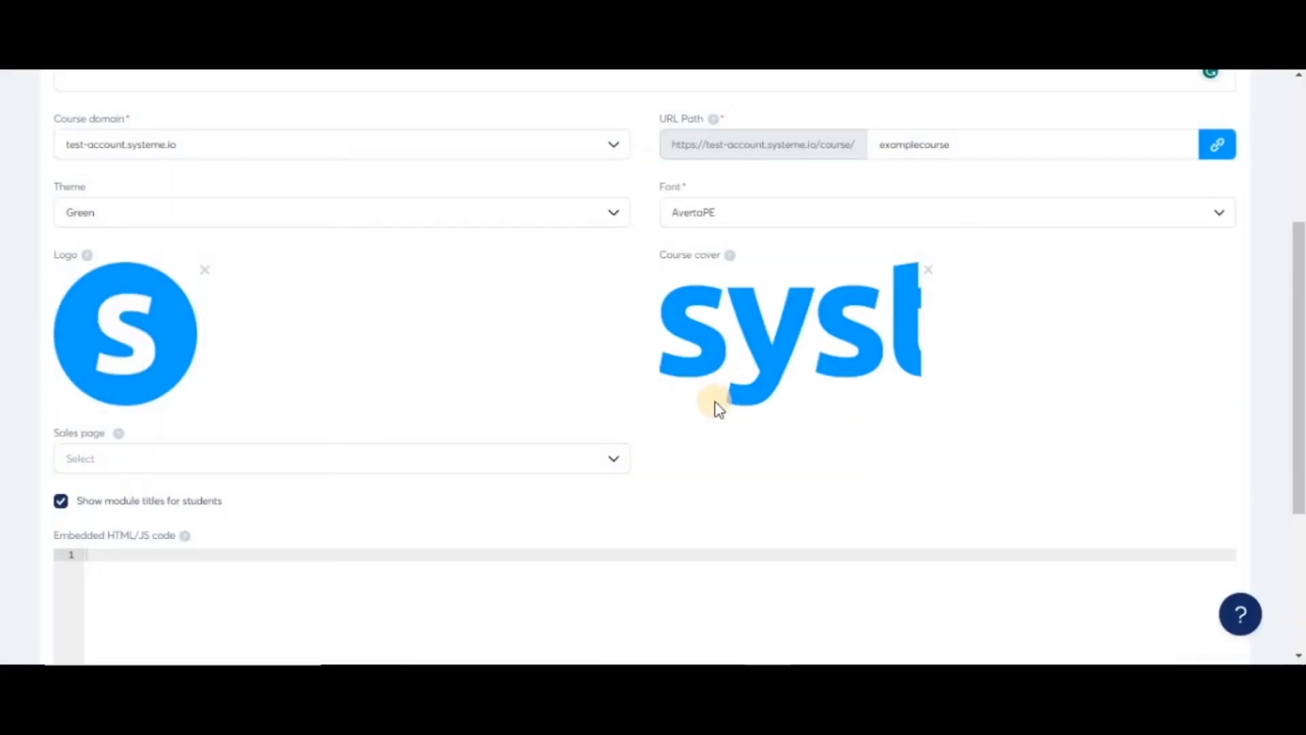
{"action": "scroll", "coordinate": [710, 445], "scroll_direction": "down", "scroll_amount": 1}
{"action": "scroll", "coordinate": [707, 439], "scroll_direction": "down", "scroll_amount": 2}
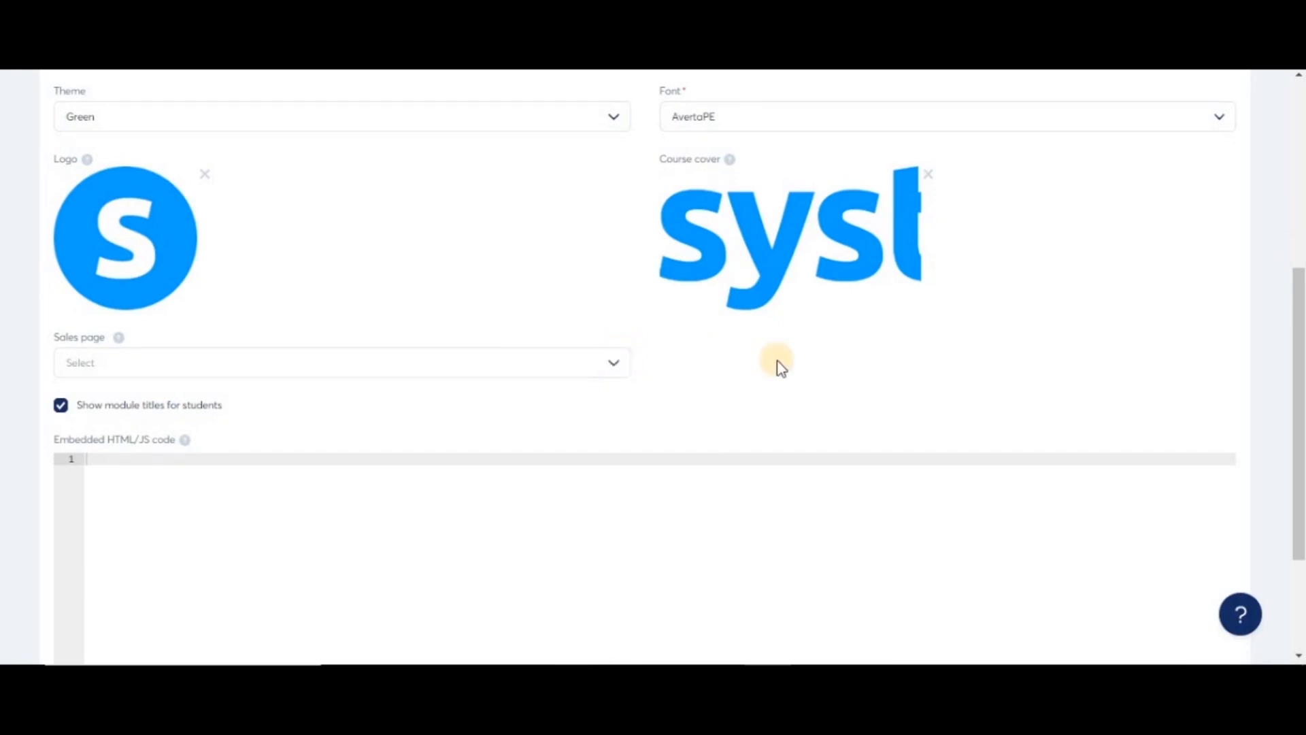
- Link 'sell test funnel' as the sales page and save the example course
{"action": "scroll", "coordinate": [779, 365], "scroll_direction": "up", "scroll_amount": 3}
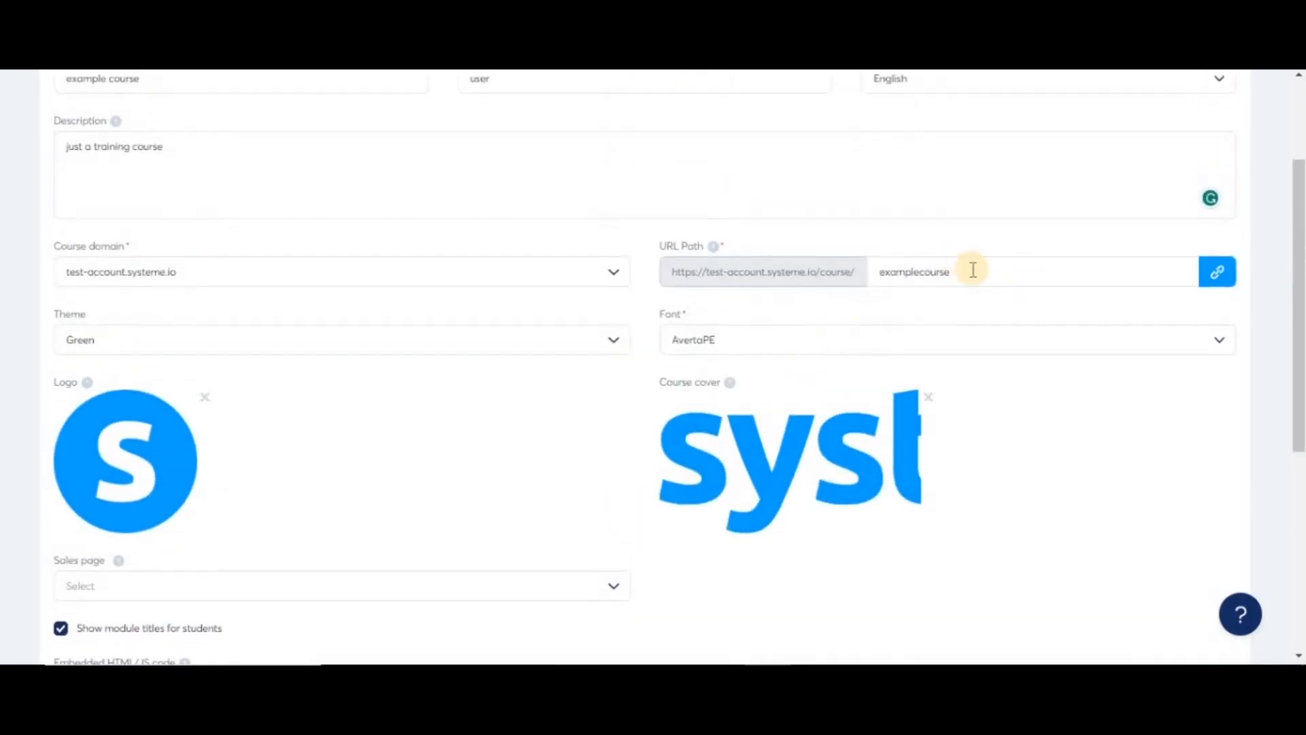
{"action": "double_click", "coordinate": [846, 270]}
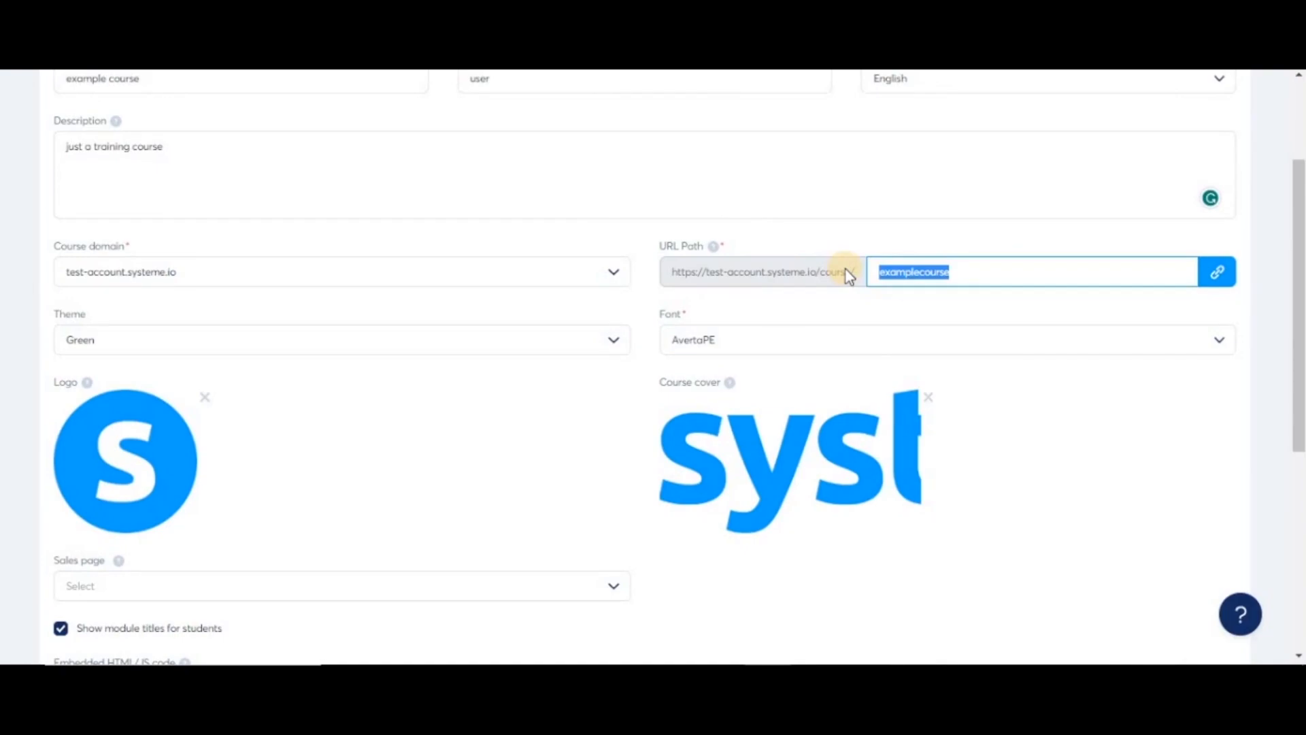
{"action": "scroll", "coordinate": [782, 340], "scroll_direction": "down", "scroll_amount": 1}
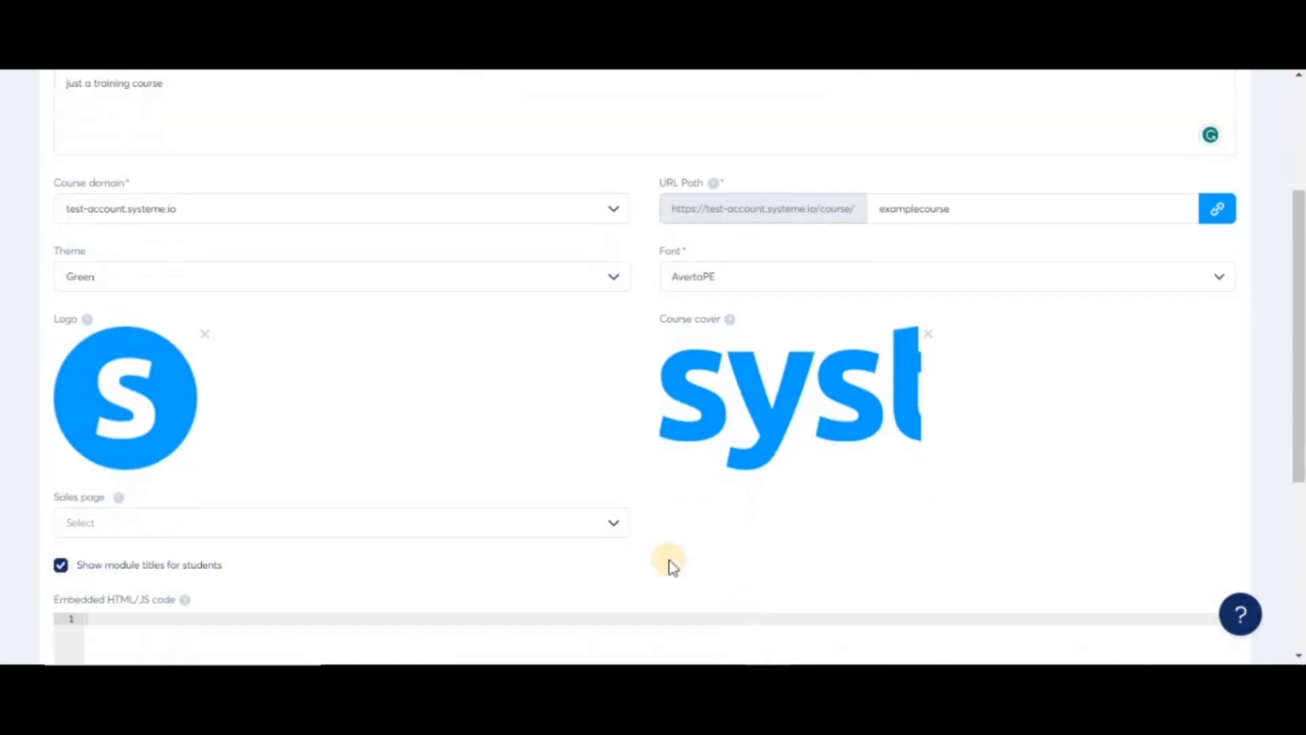
{"action": "left_click", "coordinate": [613, 526]}
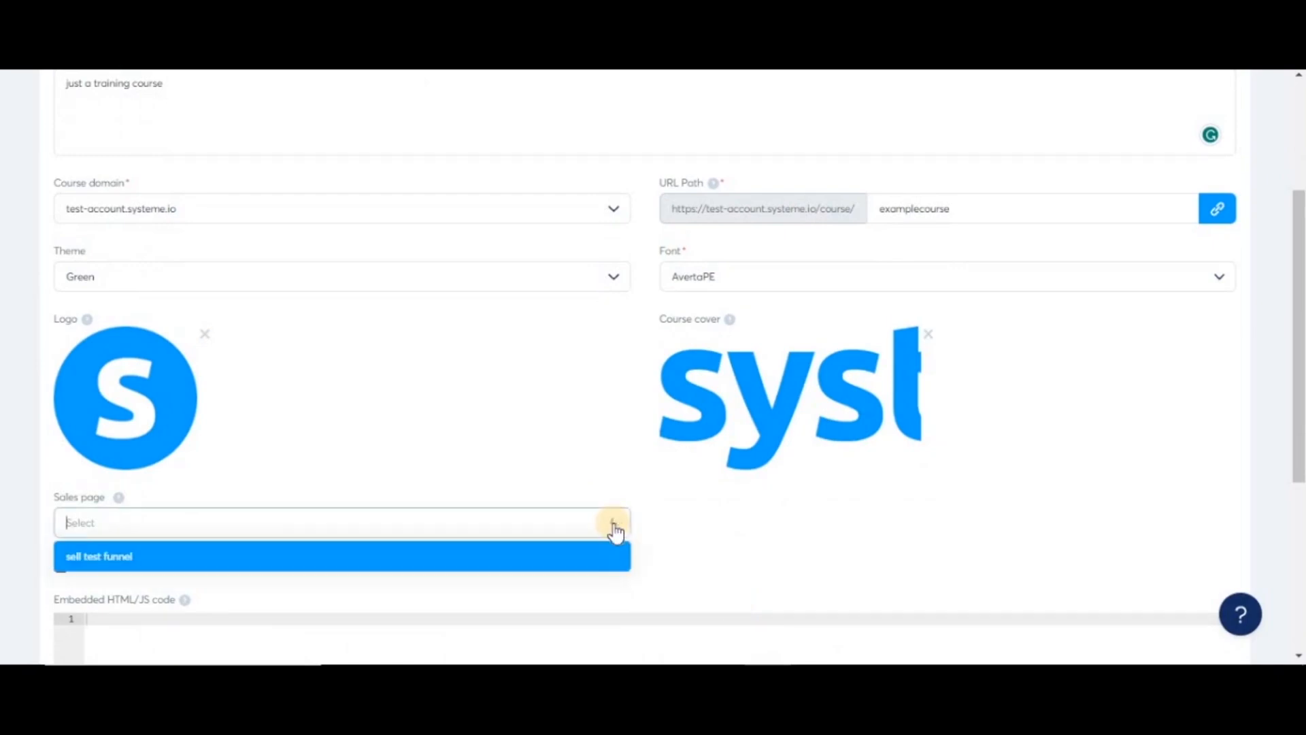
{"action": "left_click", "coordinate": [464, 553]}
{"action": "scroll", "coordinate": [599, 566], "scroll_direction": "down", "scroll_amount": 3}
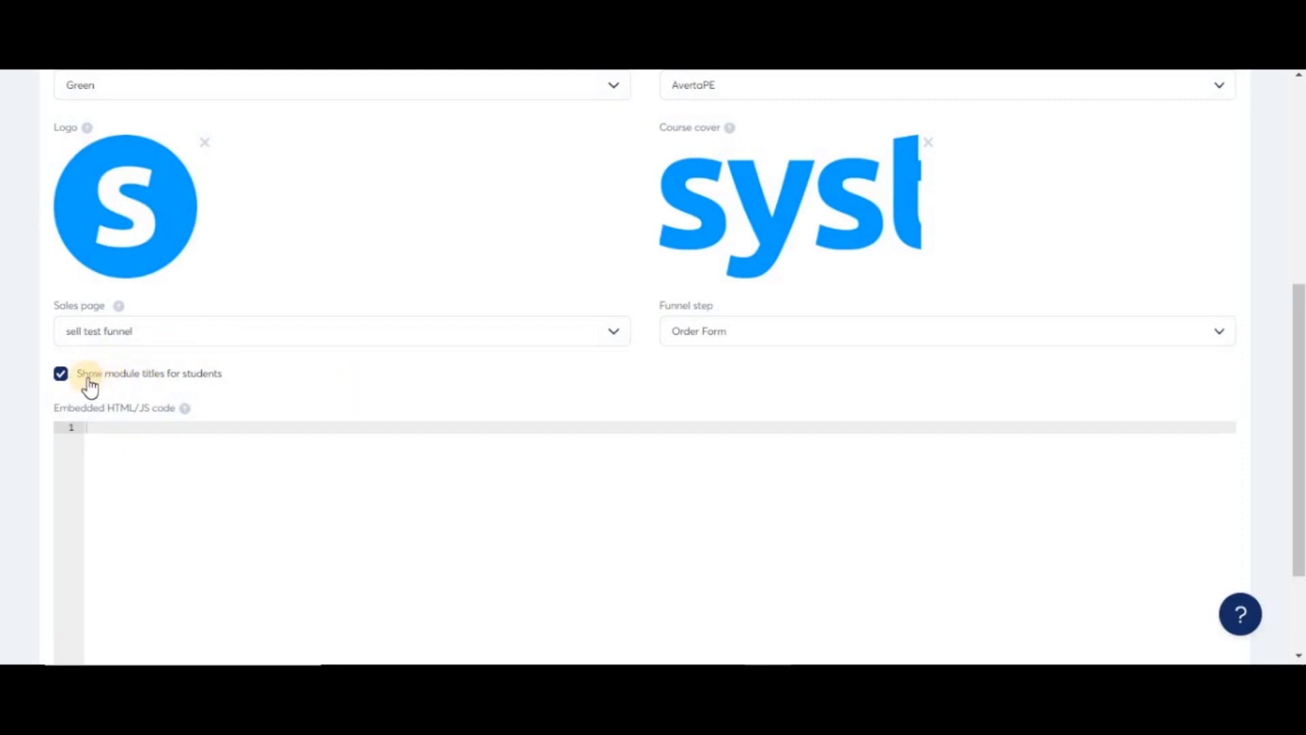
{"action": "scroll", "coordinate": [224, 213], "scroll_direction": "down", "scroll_amount": 2}
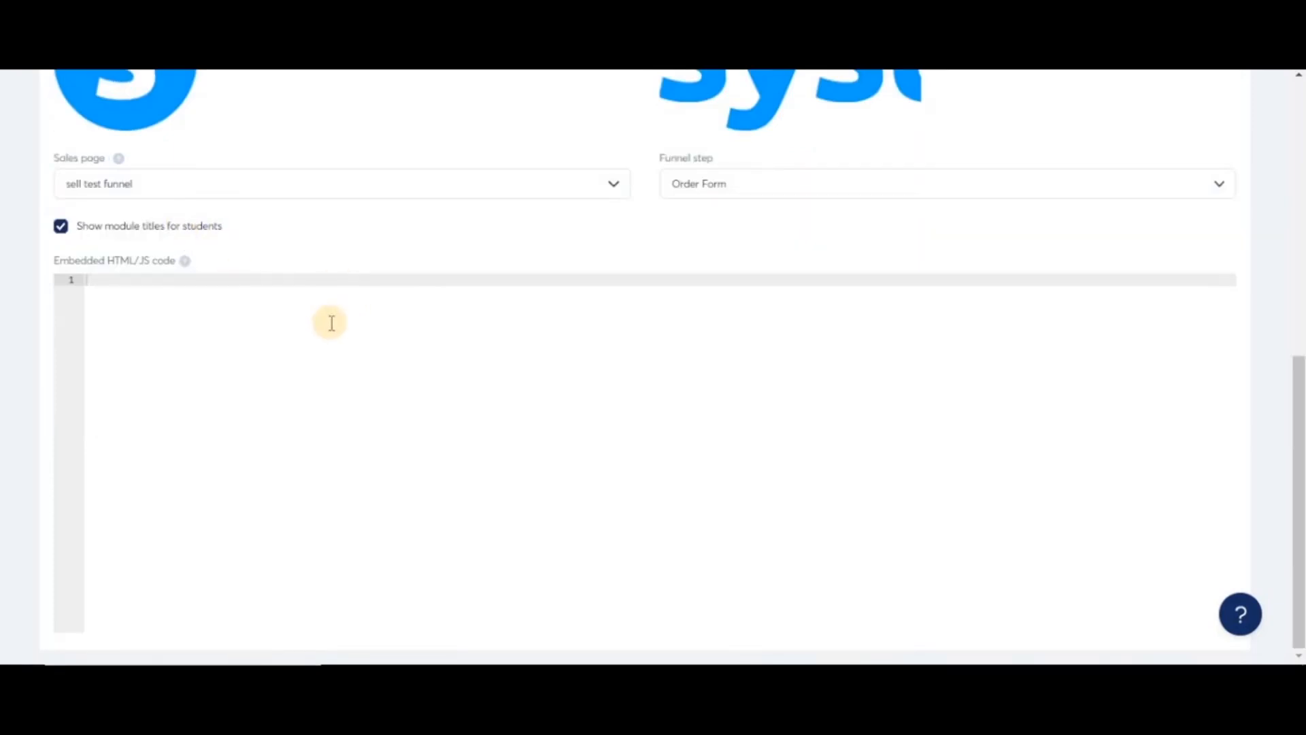
{"action": "scroll", "coordinate": [1180, 184], "scroll_direction": "up", "scroll_amount": 7}
{"action": "left_click", "coordinate": [1214, 151]}
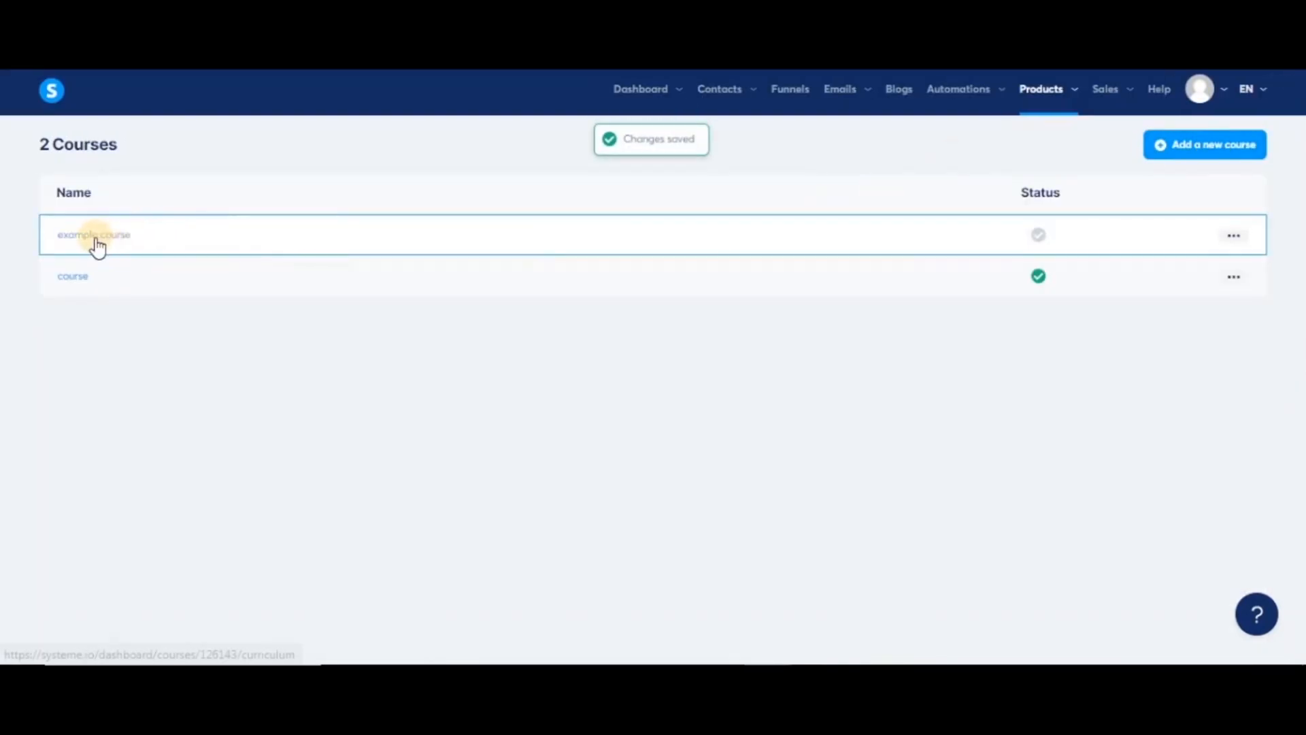
- Activate 'example course' from its action menu, then open its empty curriculum page
{"action": "mouse_move", "coordinate": [1046, 241]}
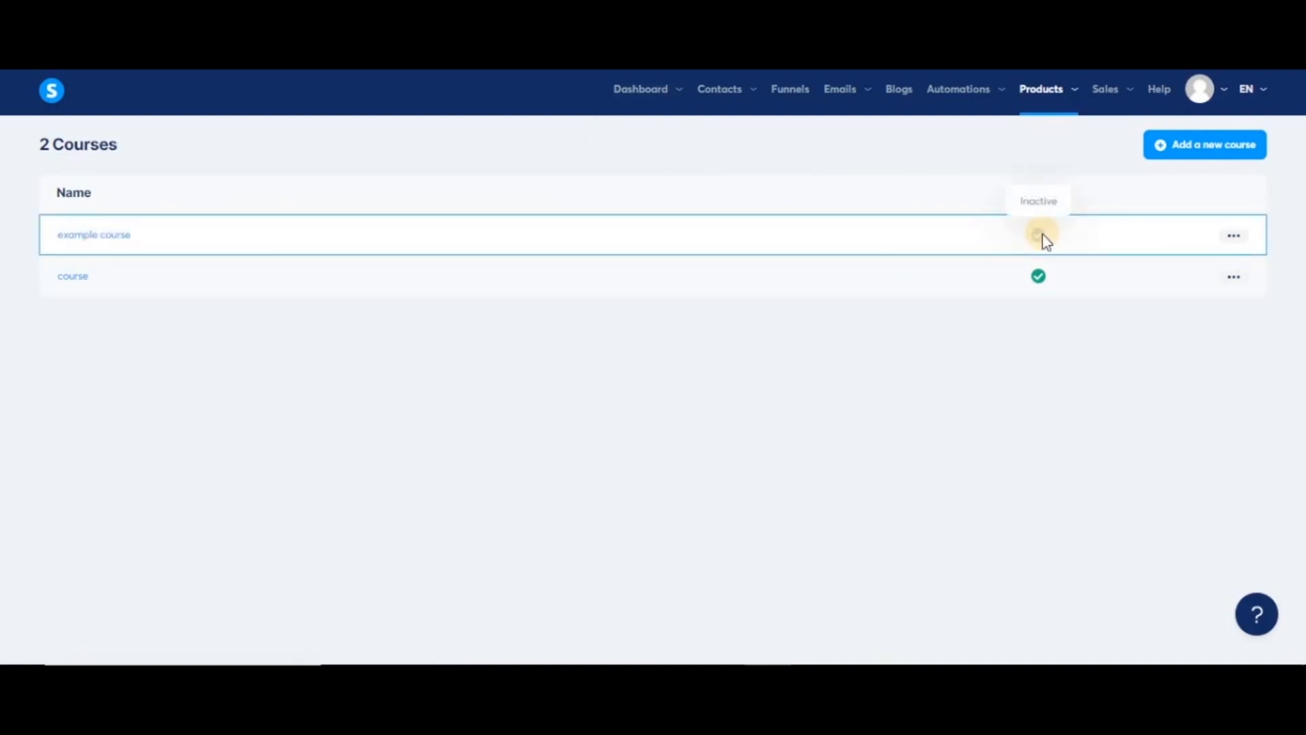
{"action": "left_click", "coordinate": [1233, 235]}
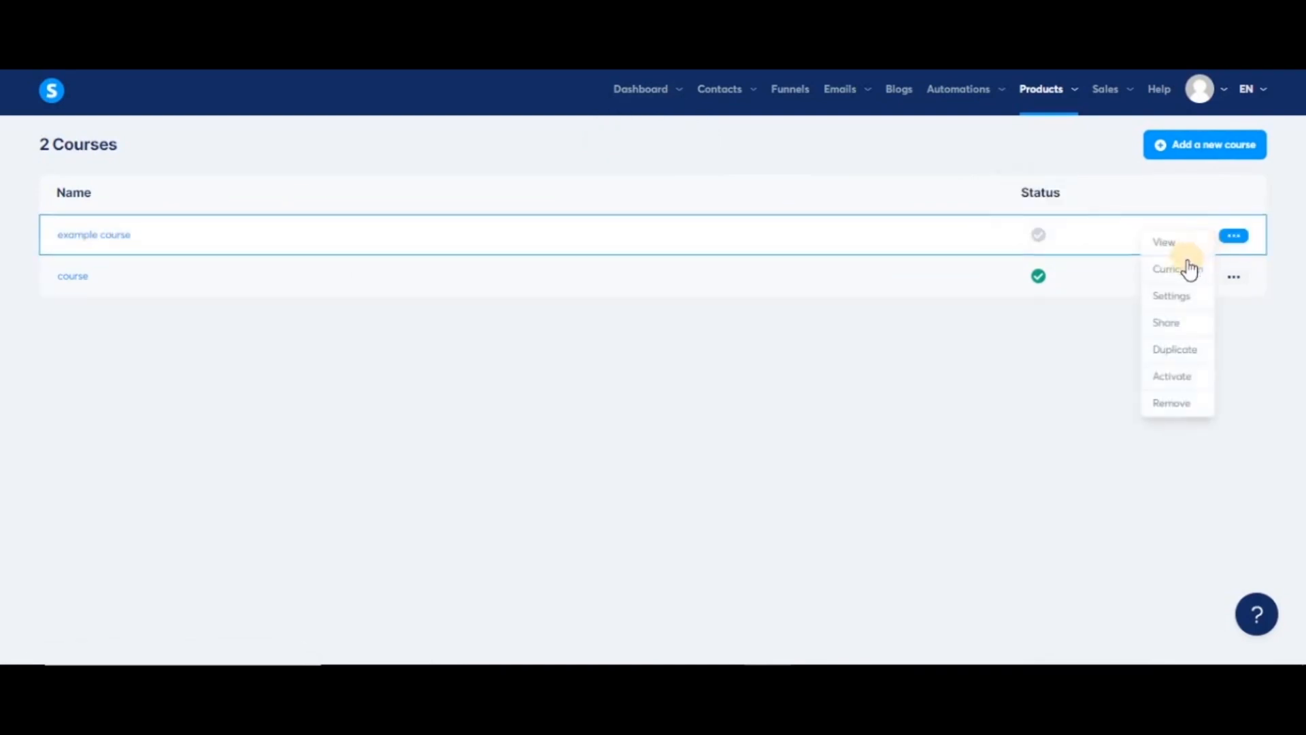
{"action": "left_click", "coordinate": [1189, 376]}
{"action": "left_click", "coordinate": [632, 418]}
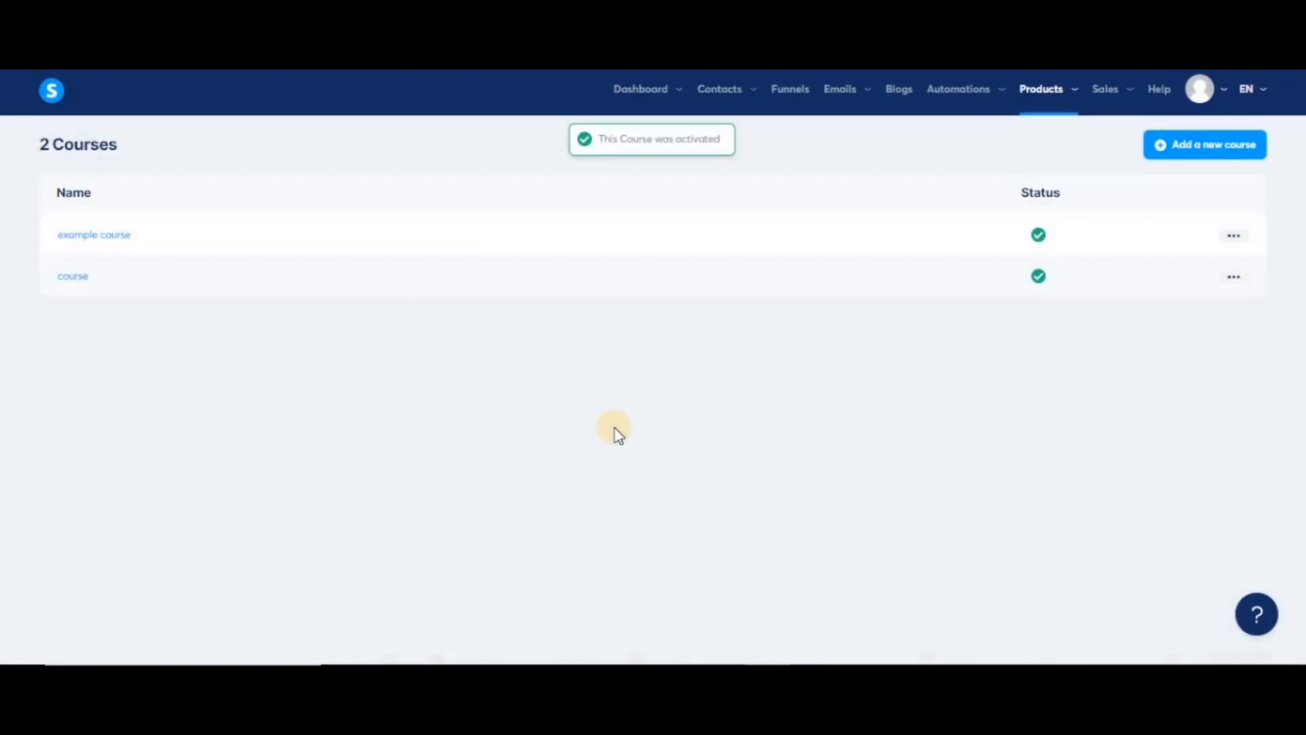
{"action": "left_click", "coordinate": [116, 238]}
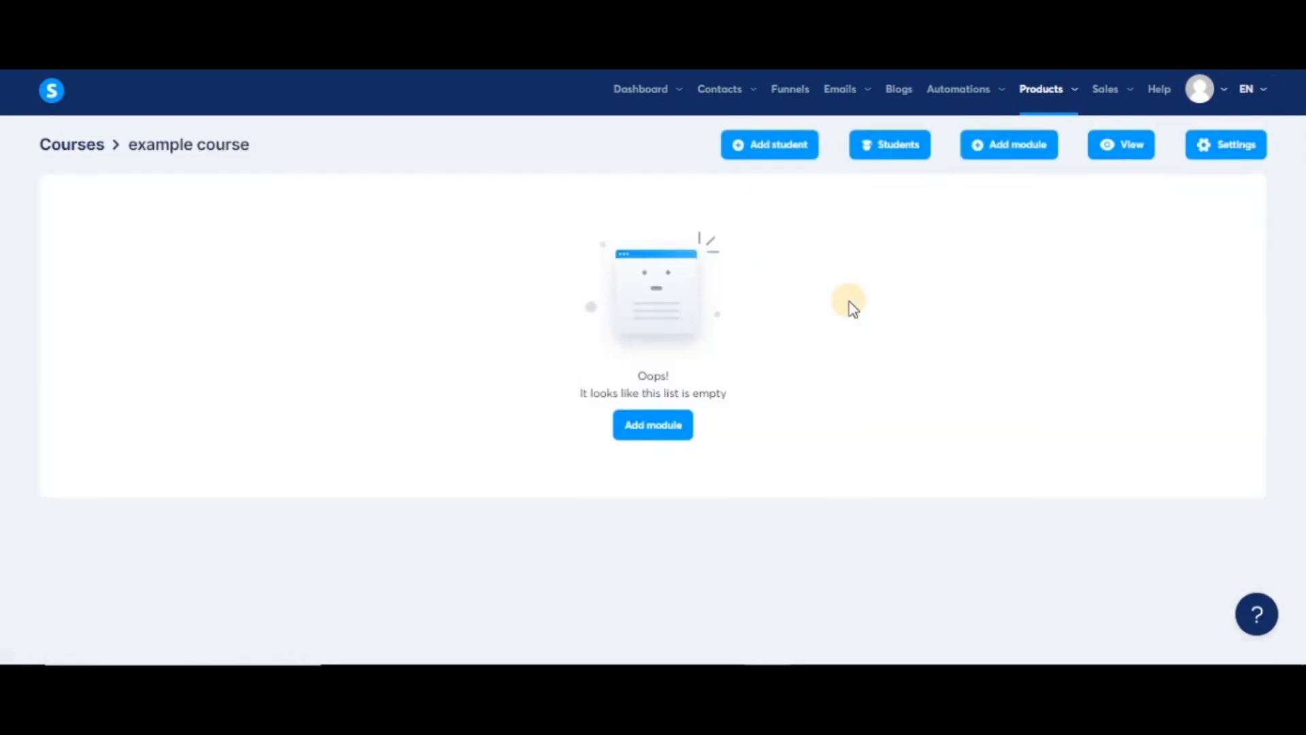
- Create a module named 'Module 1' and expand it
{"action": "left_click", "coordinate": [1010, 145]}
{"action": "left_click", "coordinate": [648, 373]}
{"action": "type", "text": "Module"}
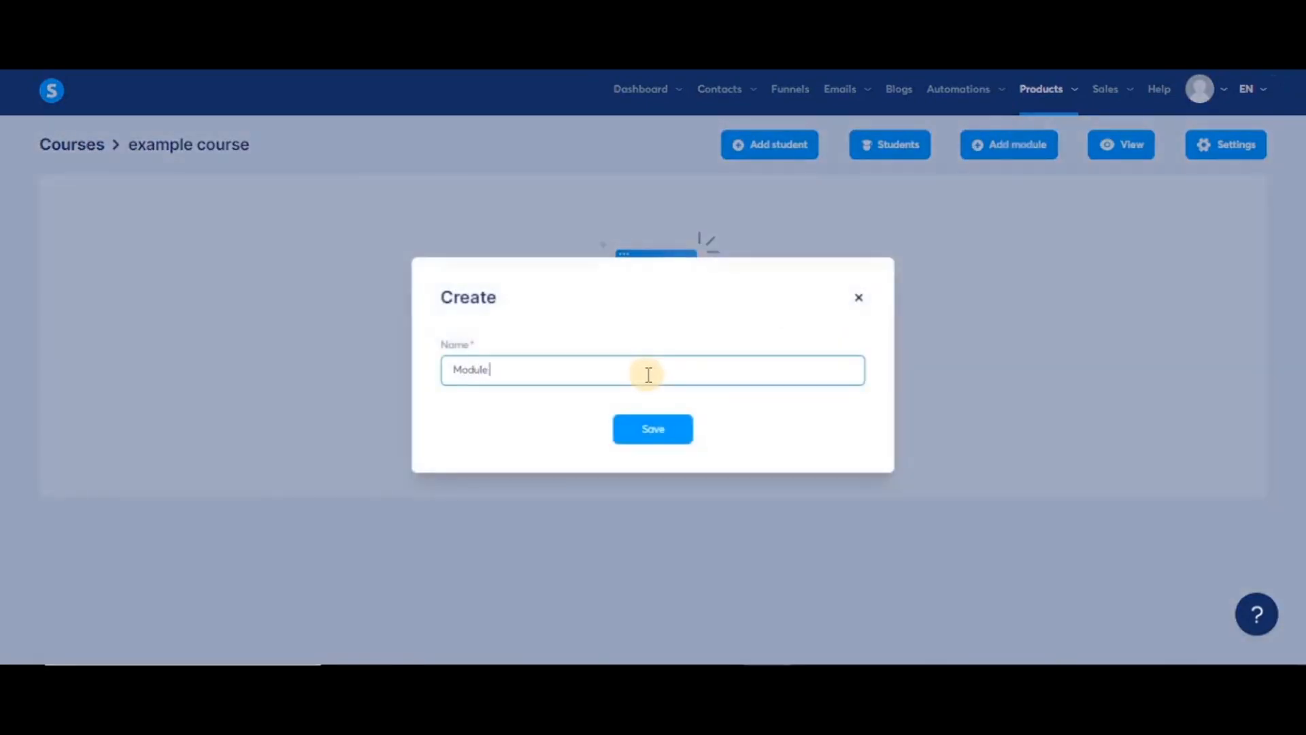
{"action": "type", "text": " 1"}
{"action": "key", "text": "Return"}
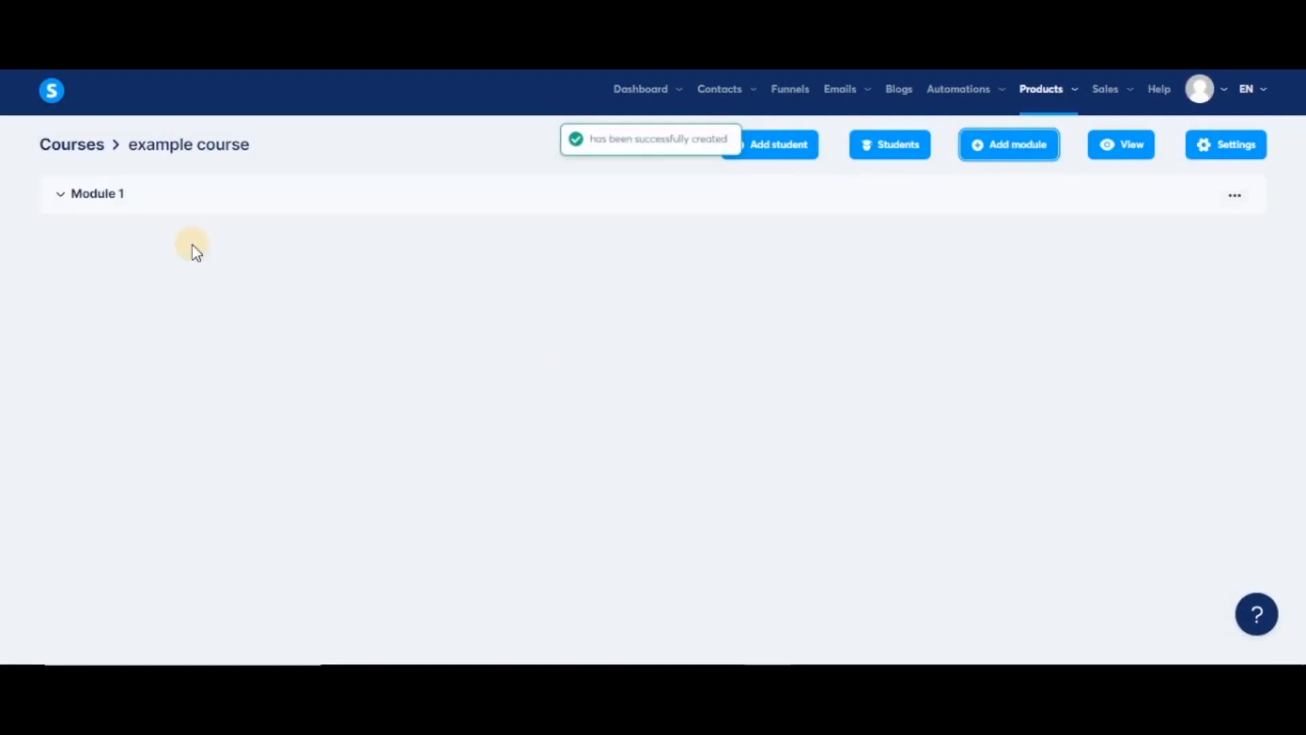
{"action": "left_click", "coordinate": [62, 198]}
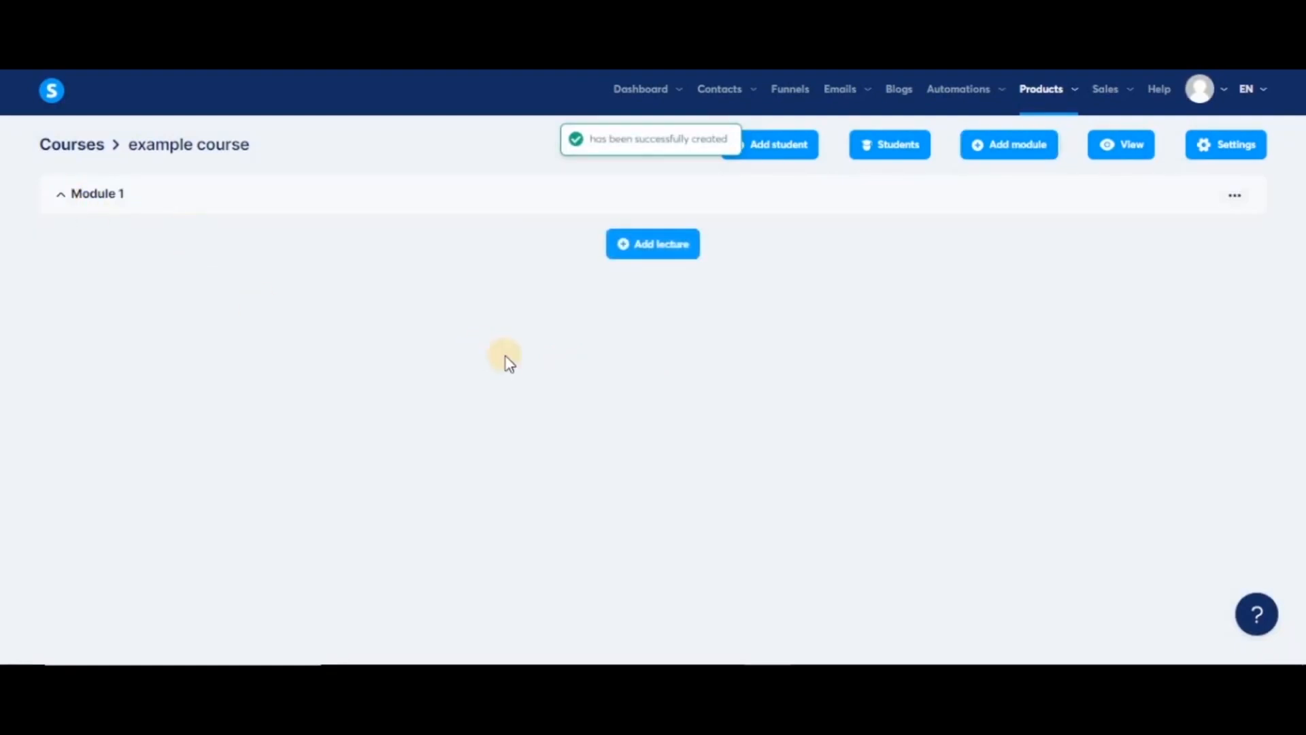
- Add 'Lecture 1' and 'Lecture 2' to Module 1
{"action": "left_click", "coordinate": [664, 249]}
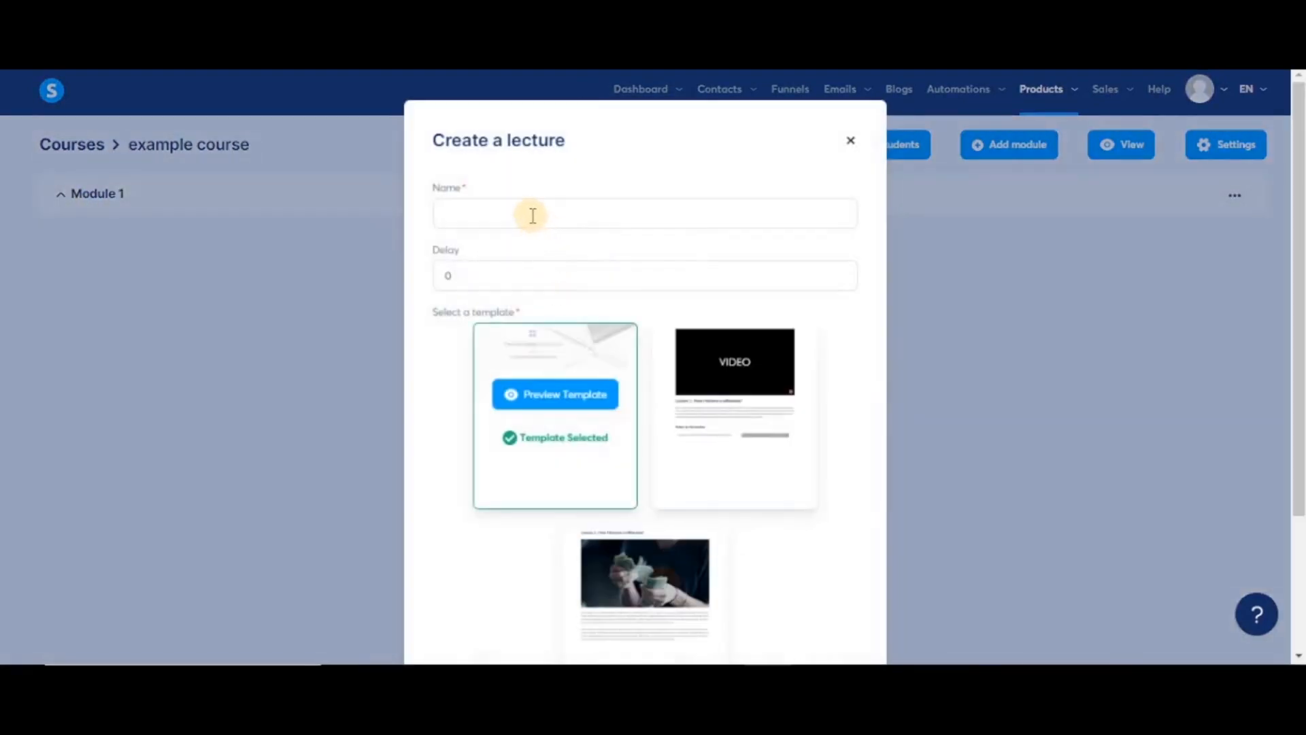
{"action": "left_click", "coordinate": [533, 215]}
{"action": "type", "text": "Lecture "}
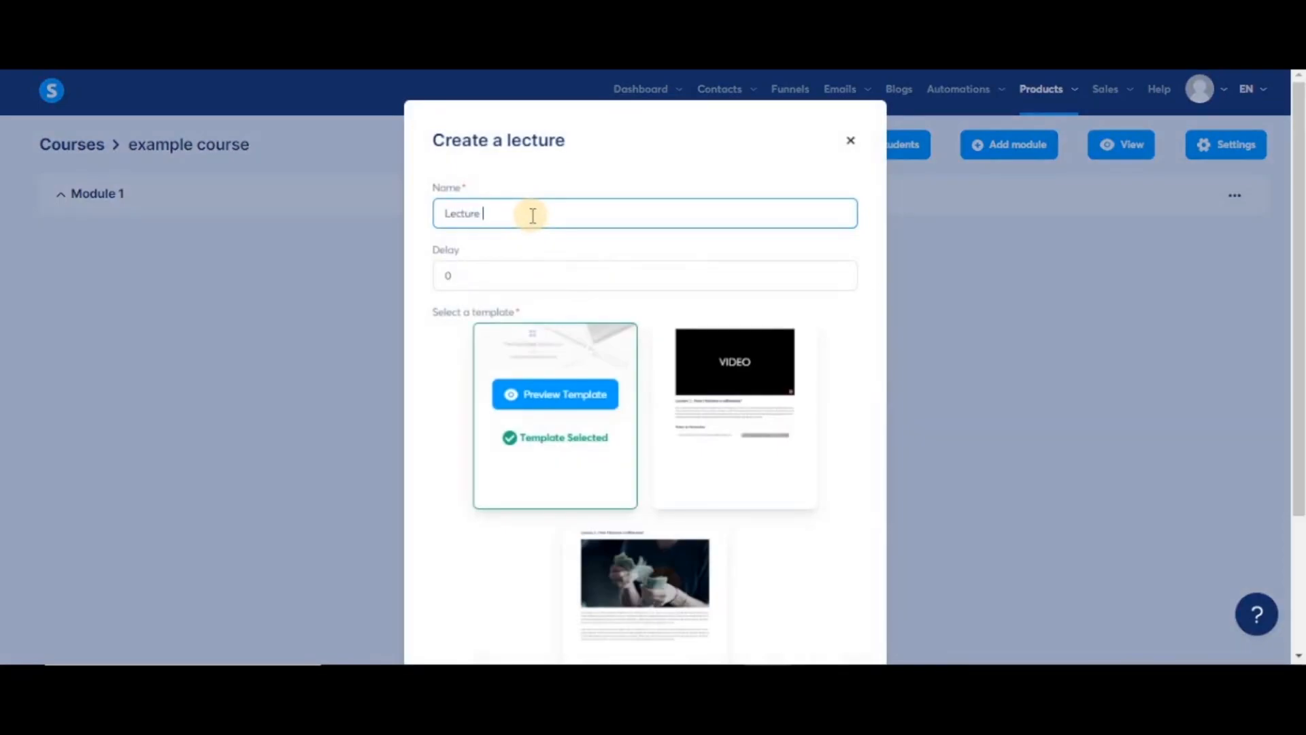
{"action": "type", "text": "1"}
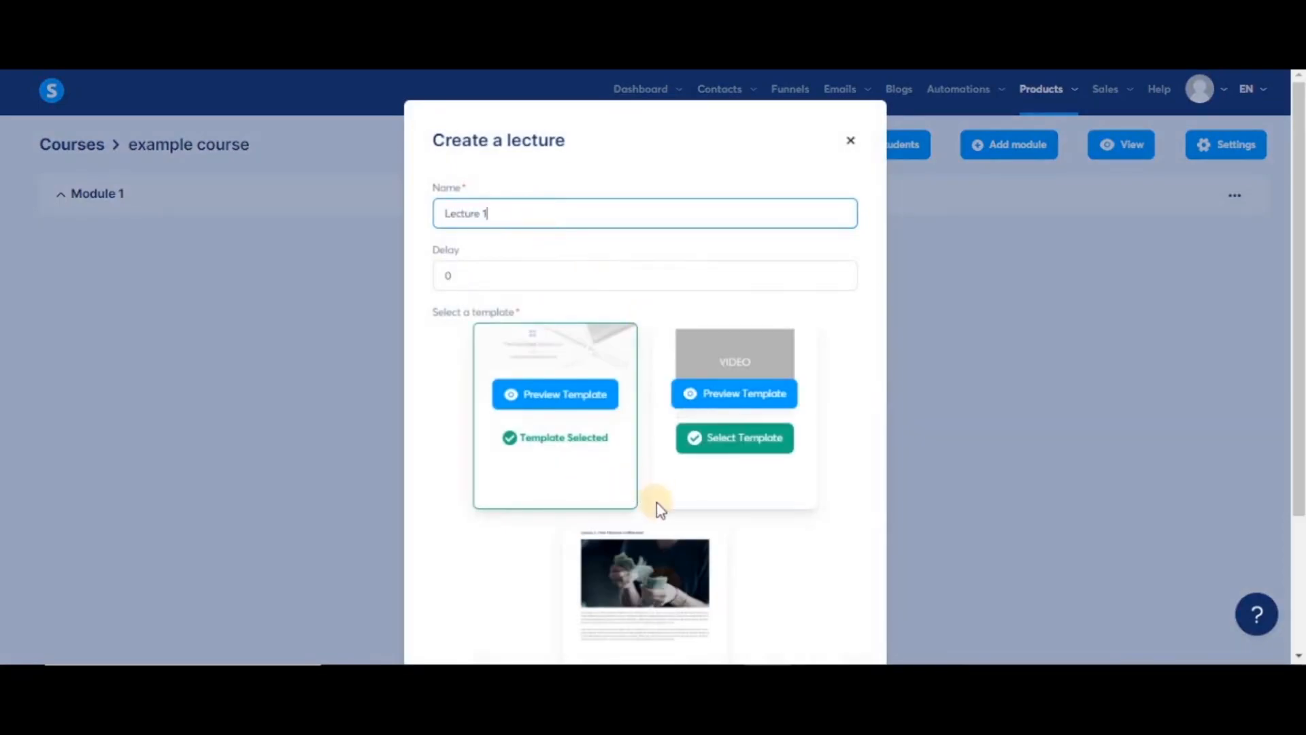
{"action": "scroll", "coordinate": [656, 502], "scroll_direction": "down", "scroll_amount": 3}
{"action": "left_click", "coordinate": [645, 586]}
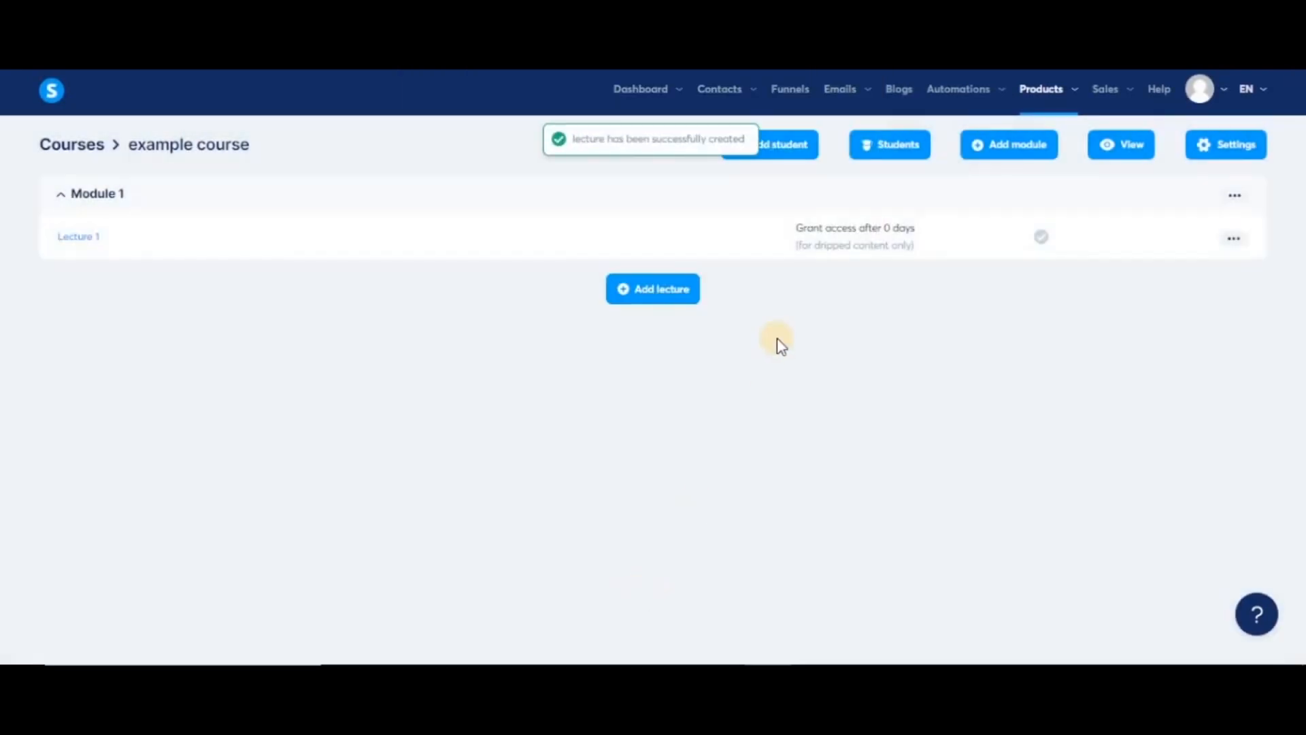
{"action": "left_click", "coordinate": [663, 296]}
{"action": "left_click", "coordinate": [548, 206]}
{"action": "type", "text": "Lecture 2"}
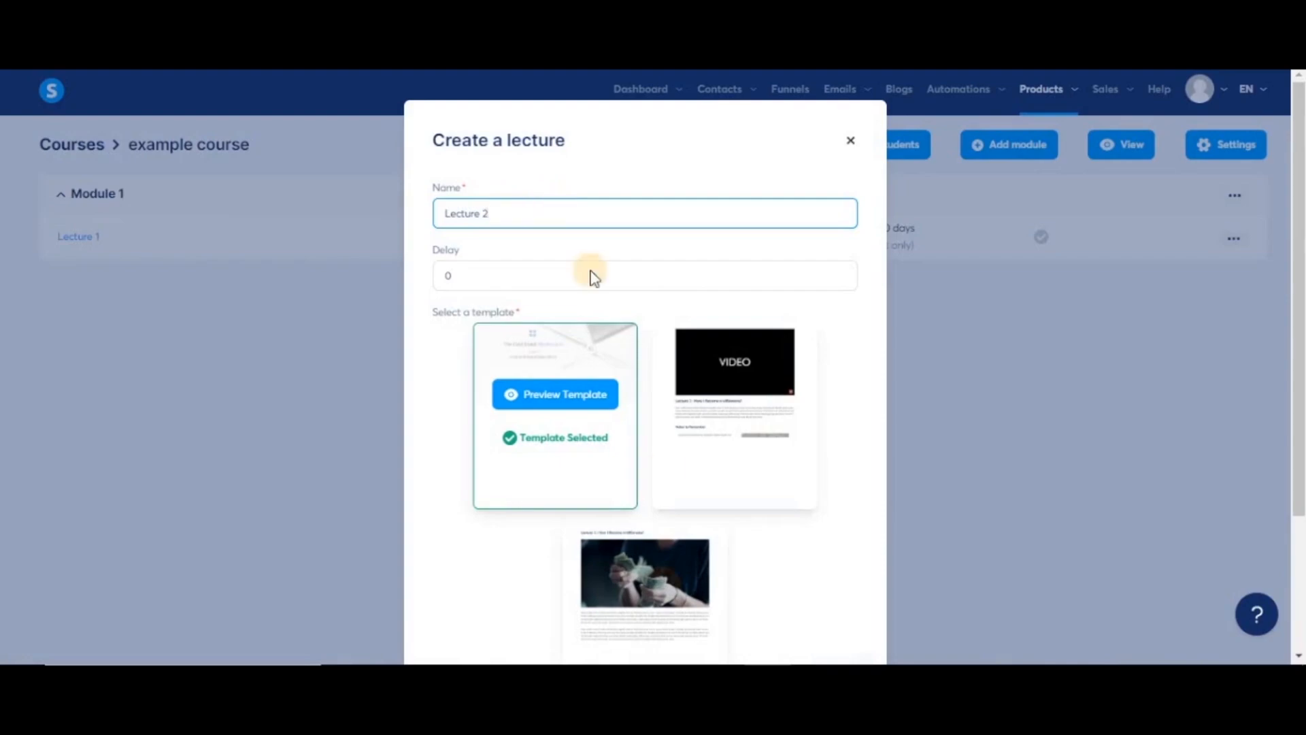
{"action": "scroll", "coordinate": [590, 272], "scroll_direction": "down", "scroll_amount": 3}
{"action": "left_click", "coordinate": [627, 590]}
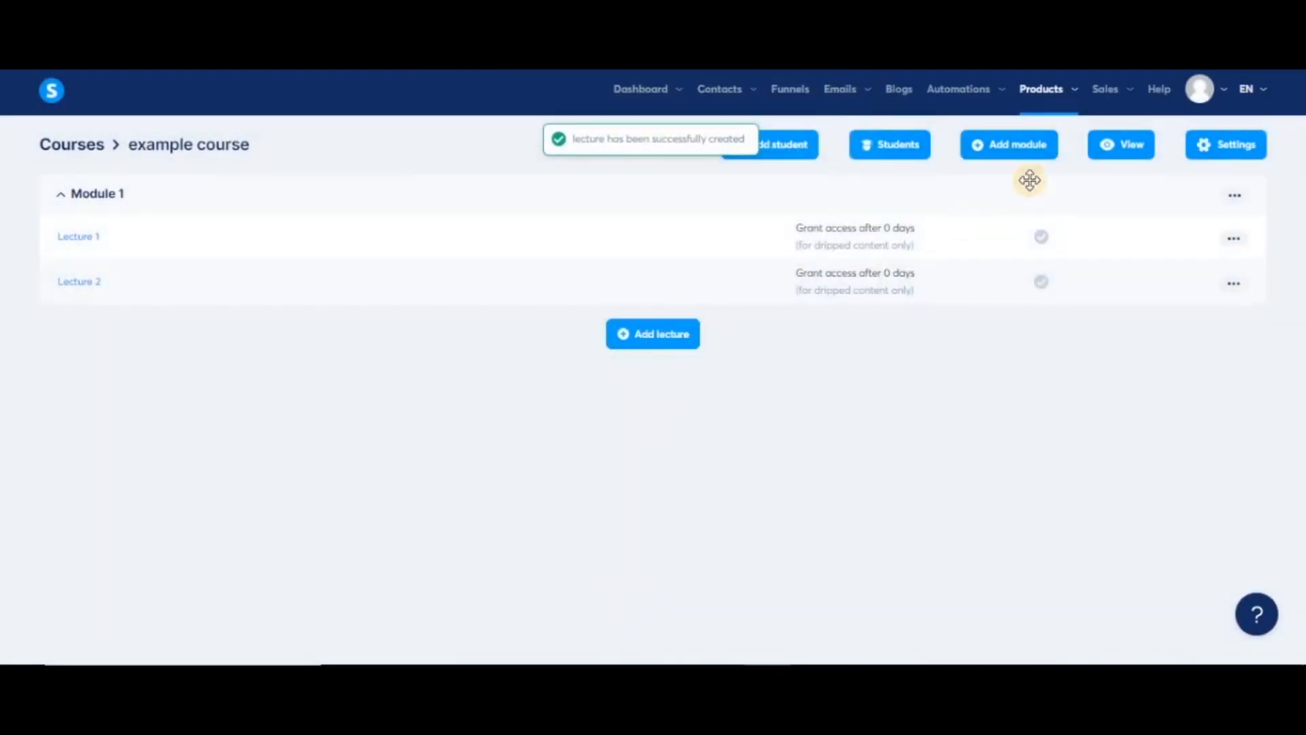
- Create a second module named 'Module 2'
{"action": "left_click", "coordinate": [1042, 144]}
{"action": "left_click", "coordinate": [617, 368]}
{"action": "type", "text": "Module 2"}
{"action": "key", "text": "Return"}
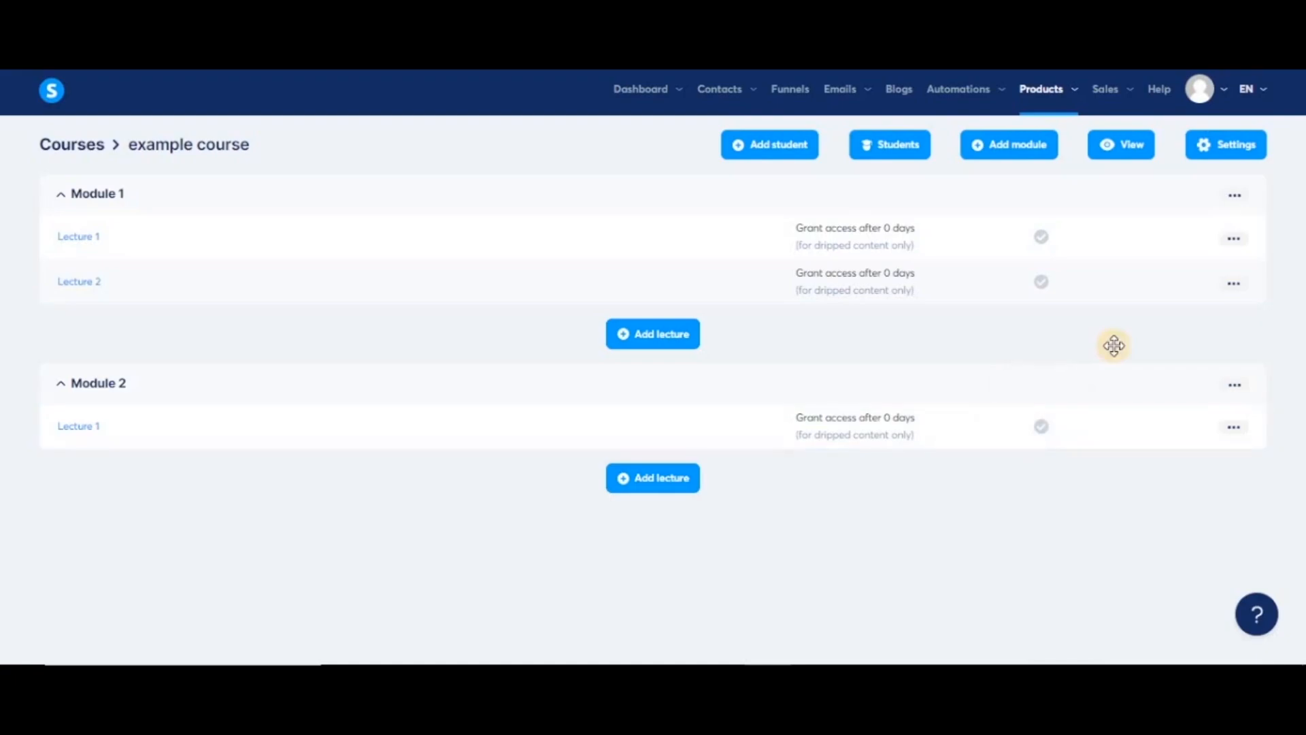
- Activate Module 1's Lecture 1 and preview the course in student view
{"action": "left_click", "coordinate": [1233, 239]}
{"action": "left_click", "coordinate": [1100, 246]}
{"action": "left_click", "coordinate": [542, 413]}
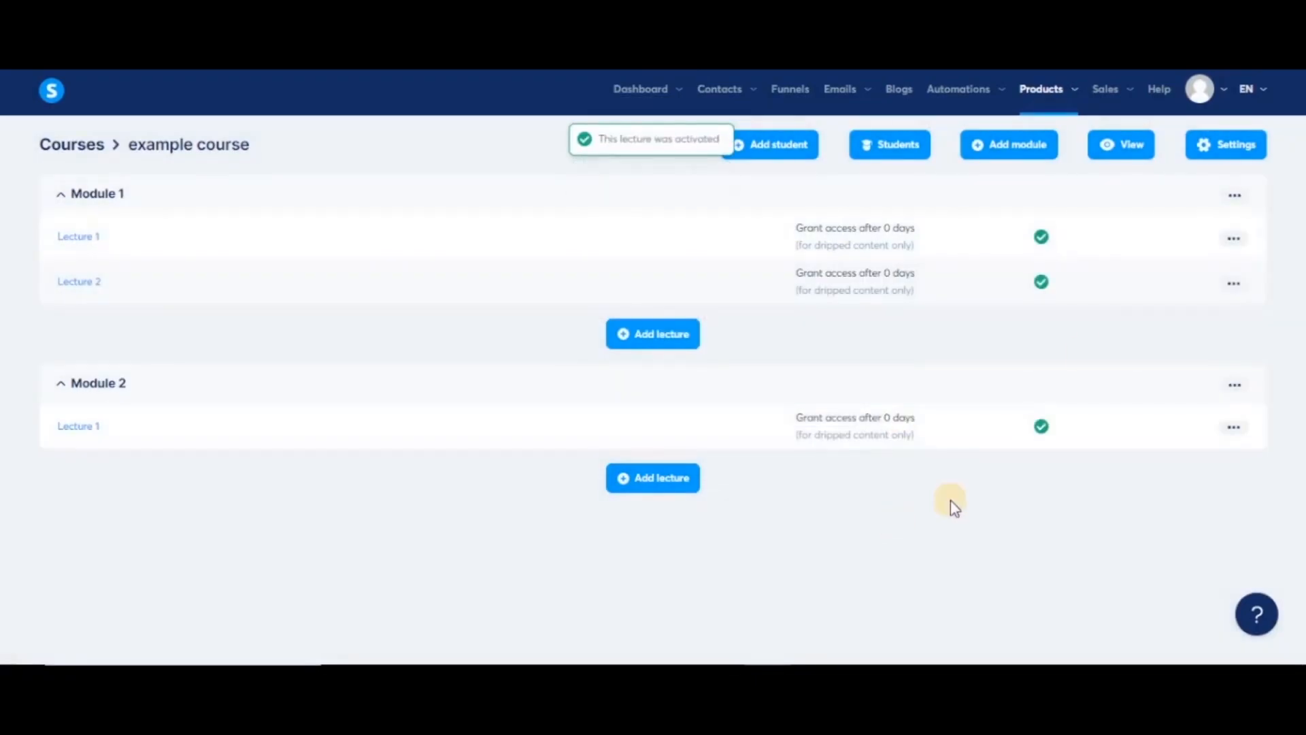
{"action": "left_click", "coordinate": [1117, 154]}
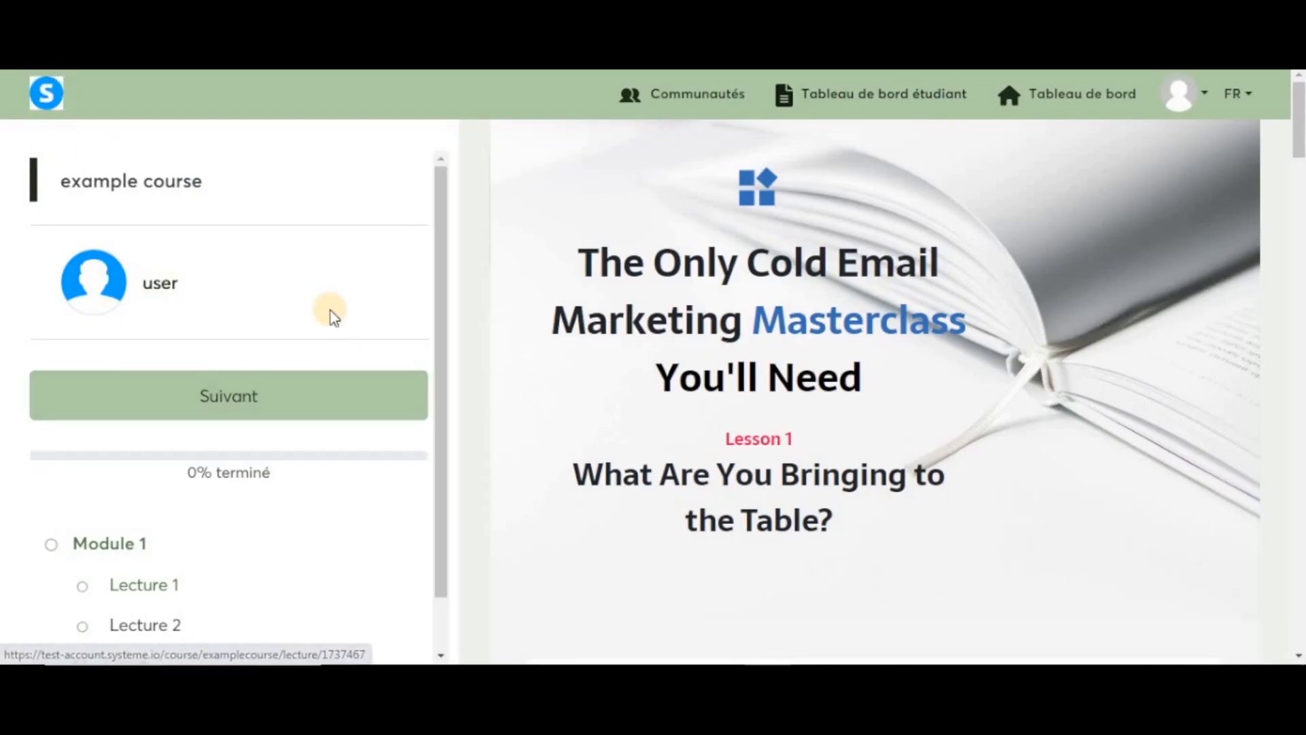
{"action": "scroll", "coordinate": [662, 354], "scroll_direction": "down", "scroll_amount": 1}
{"action": "scroll", "coordinate": [659, 353], "scroll_direction": "down", "scroll_amount": 4}
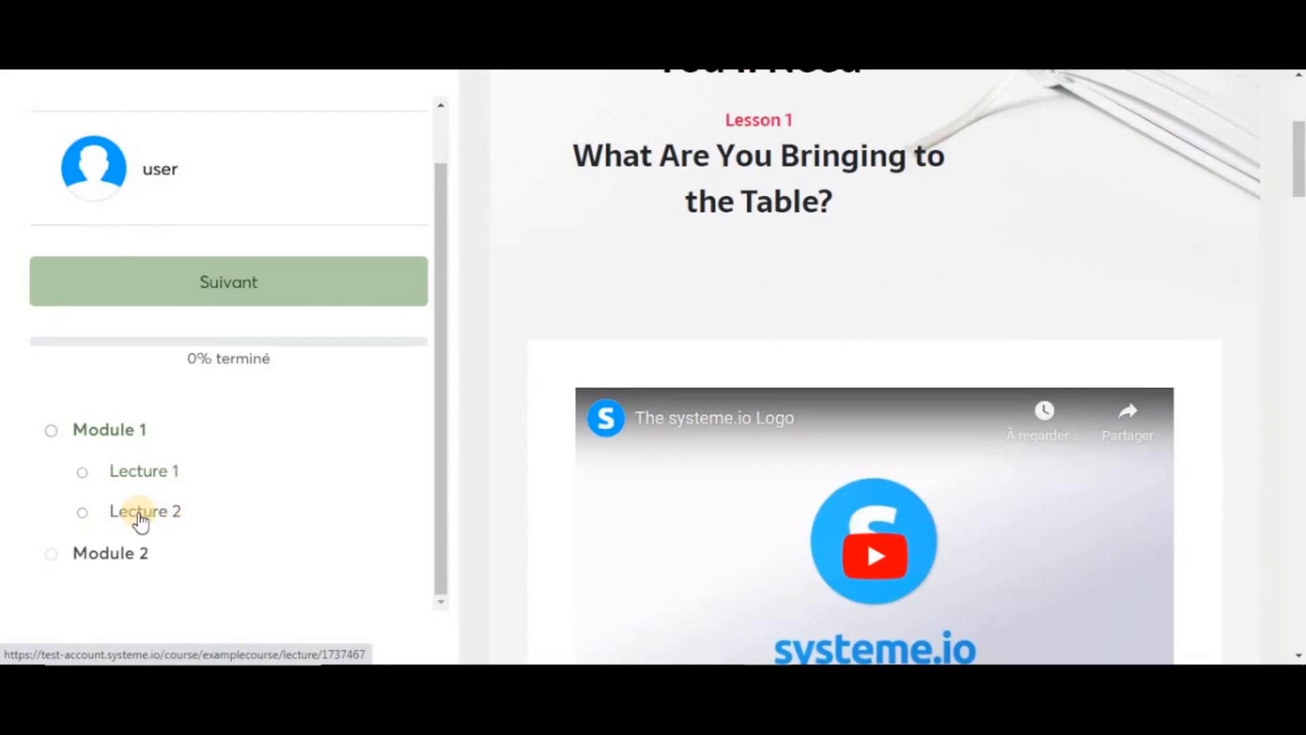
{"action": "left_click", "coordinate": [139, 517]}
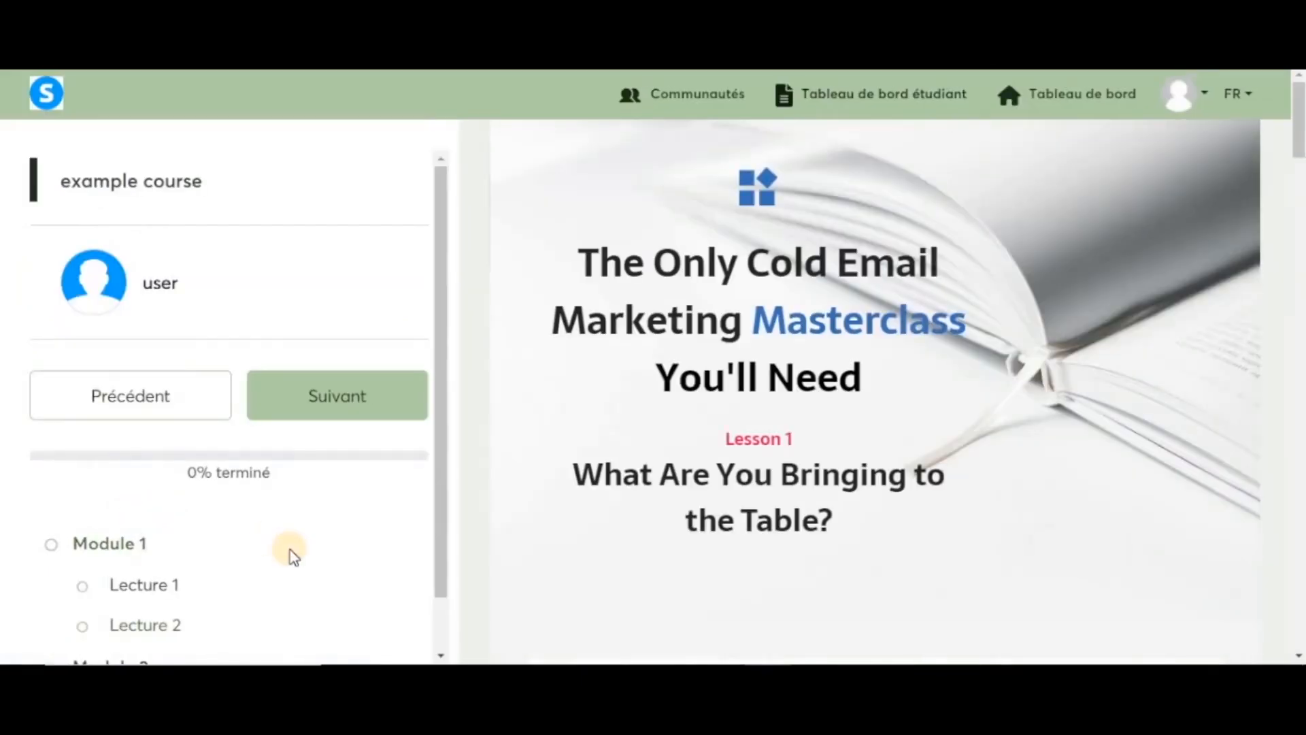
{"action": "scroll", "coordinate": [280, 536], "scroll_direction": "down", "scroll_amount": 2}
{"action": "scroll", "coordinate": [602, 473], "scroll_direction": "down", "scroll_amount": 5}
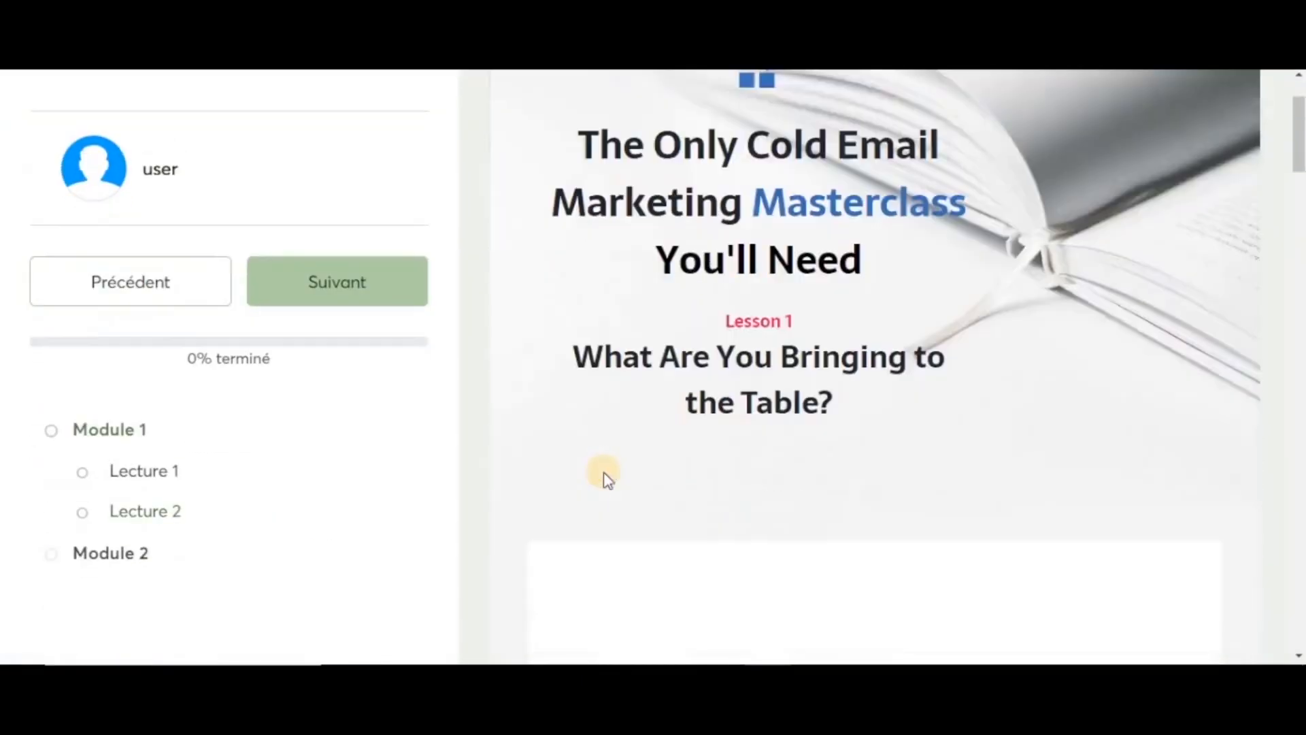
{"action": "scroll", "coordinate": [604, 470], "scroll_direction": "down", "scroll_amount": 8}
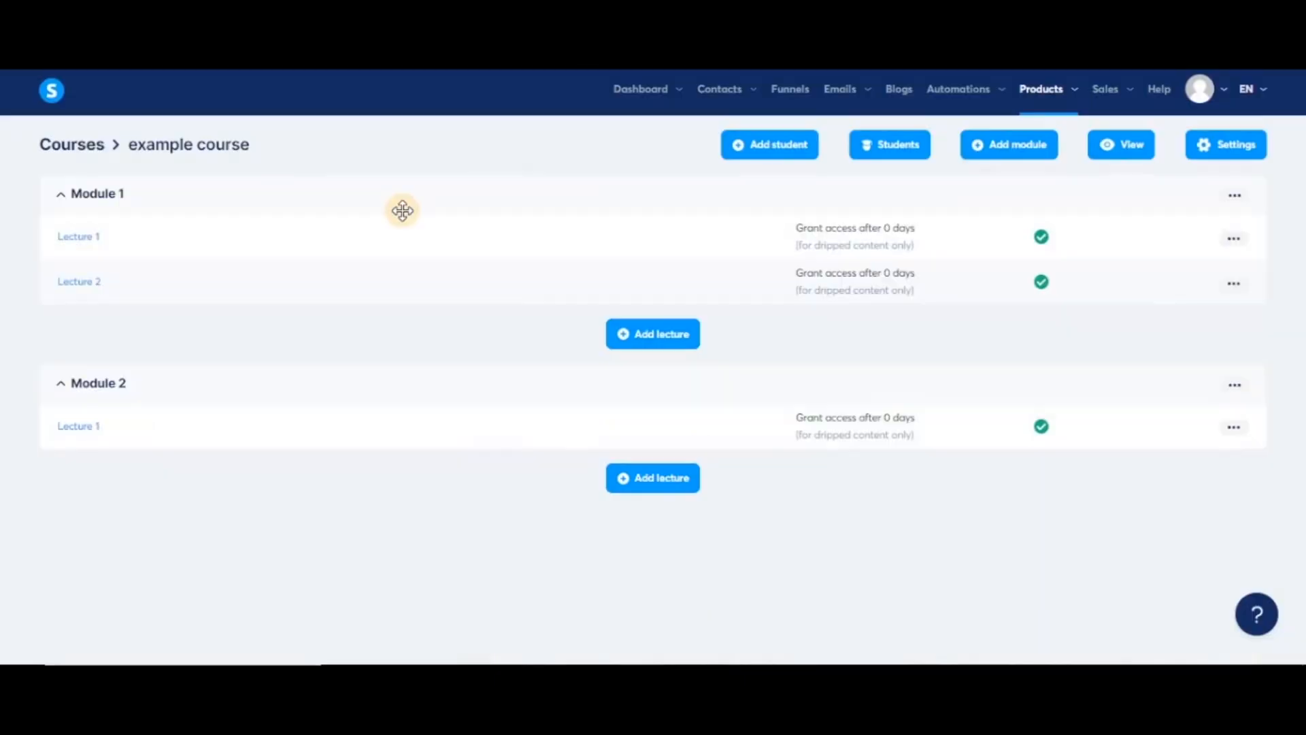
- Remove the 'Cold Email Marketing Masterclass' headline from Lecture 1's page
{"action": "left_click", "coordinate": [76, 240]}
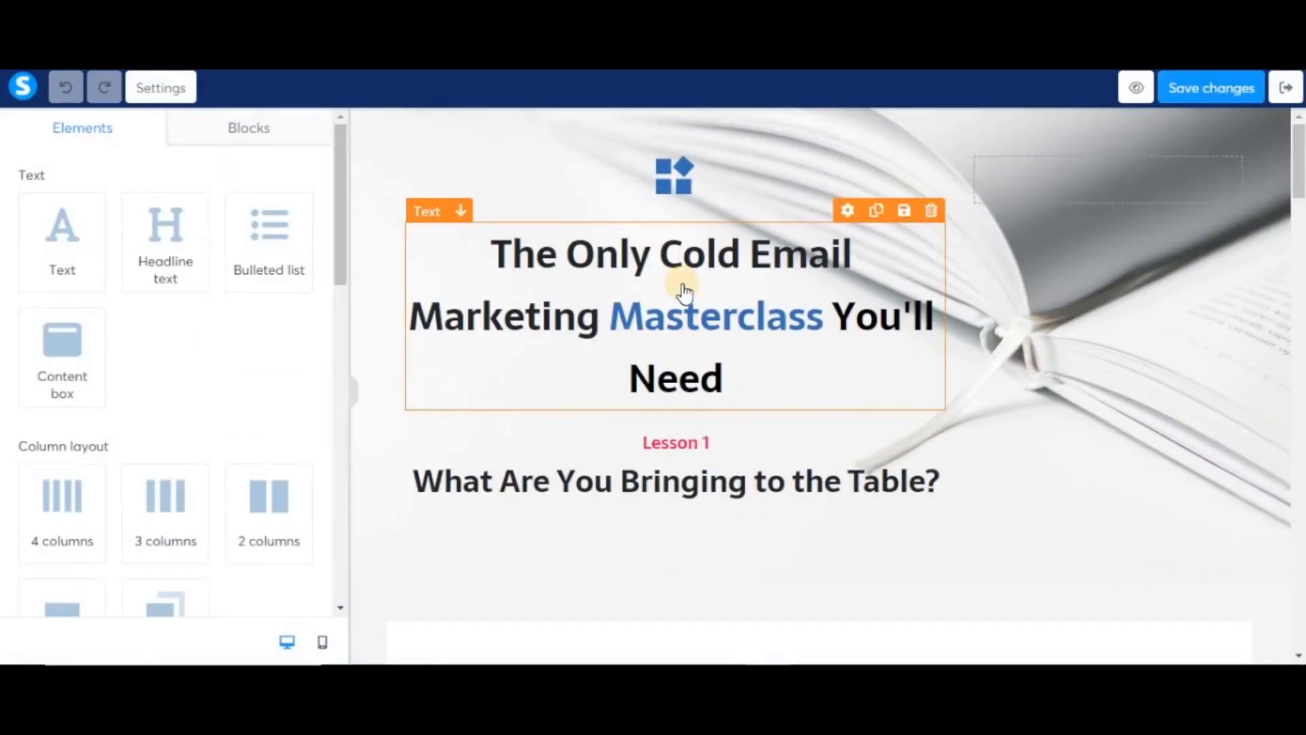
{"action": "scroll", "coordinate": [201, 408], "scroll_direction": "down", "scroll_amount": 5}
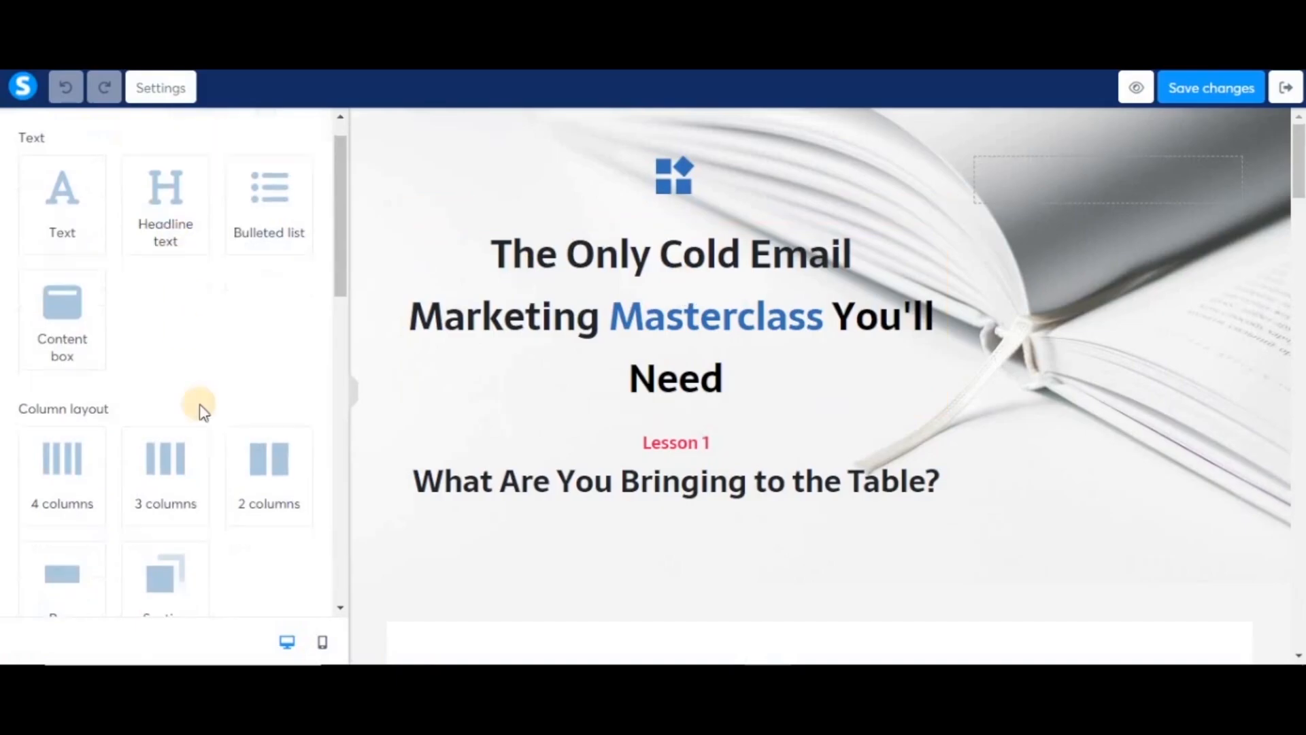
{"action": "scroll", "coordinate": [202, 411], "scroll_direction": "up", "scroll_amount": 3}
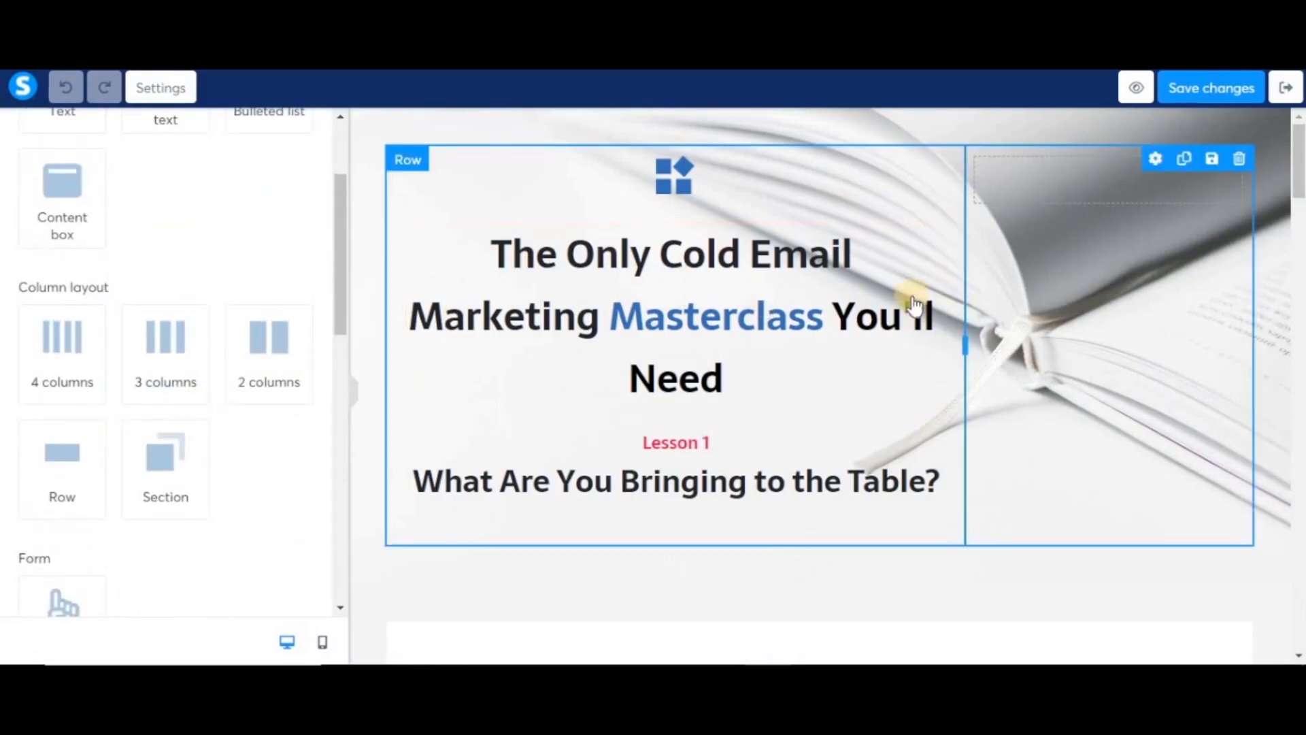
{"action": "left_click", "coordinate": [931, 213]}
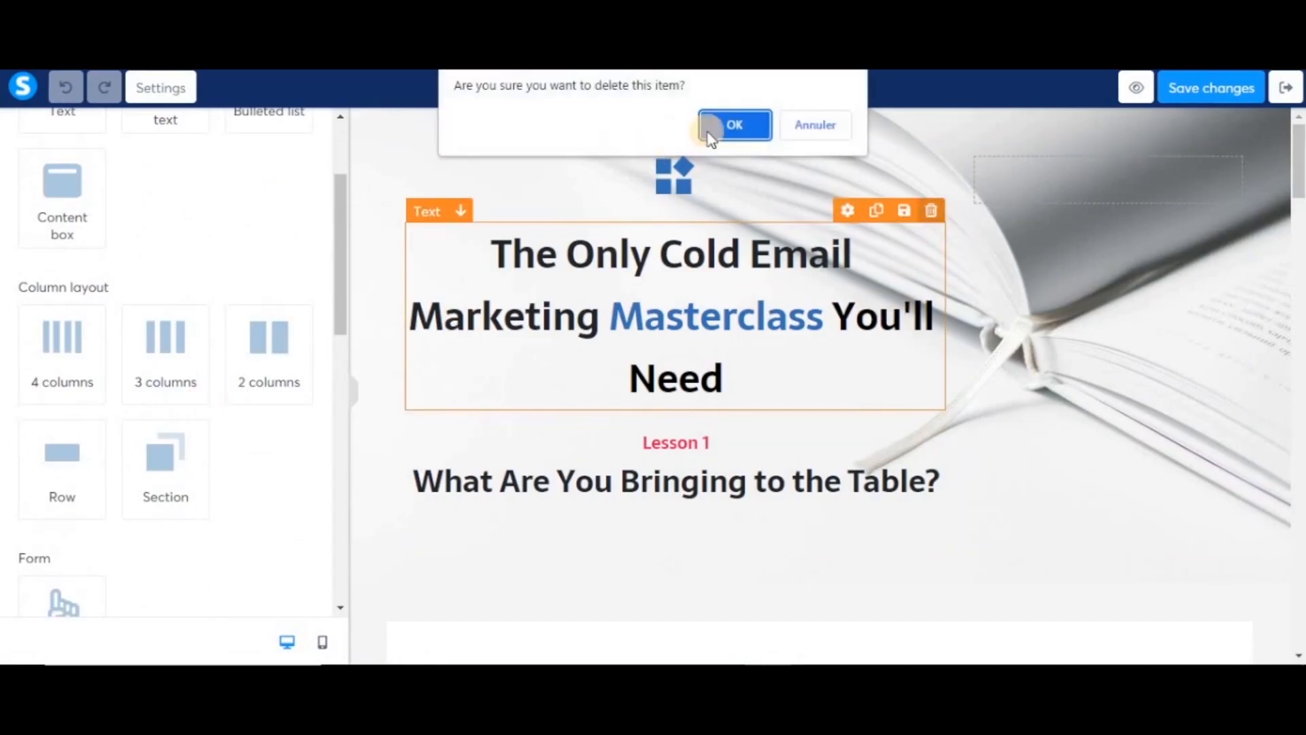
{"action": "left_click", "coordinate": [717, 128]}
{"action": "scroll", "coordinate": [773, 425], "scroll_direction": "down", "scroll_amount": 10}
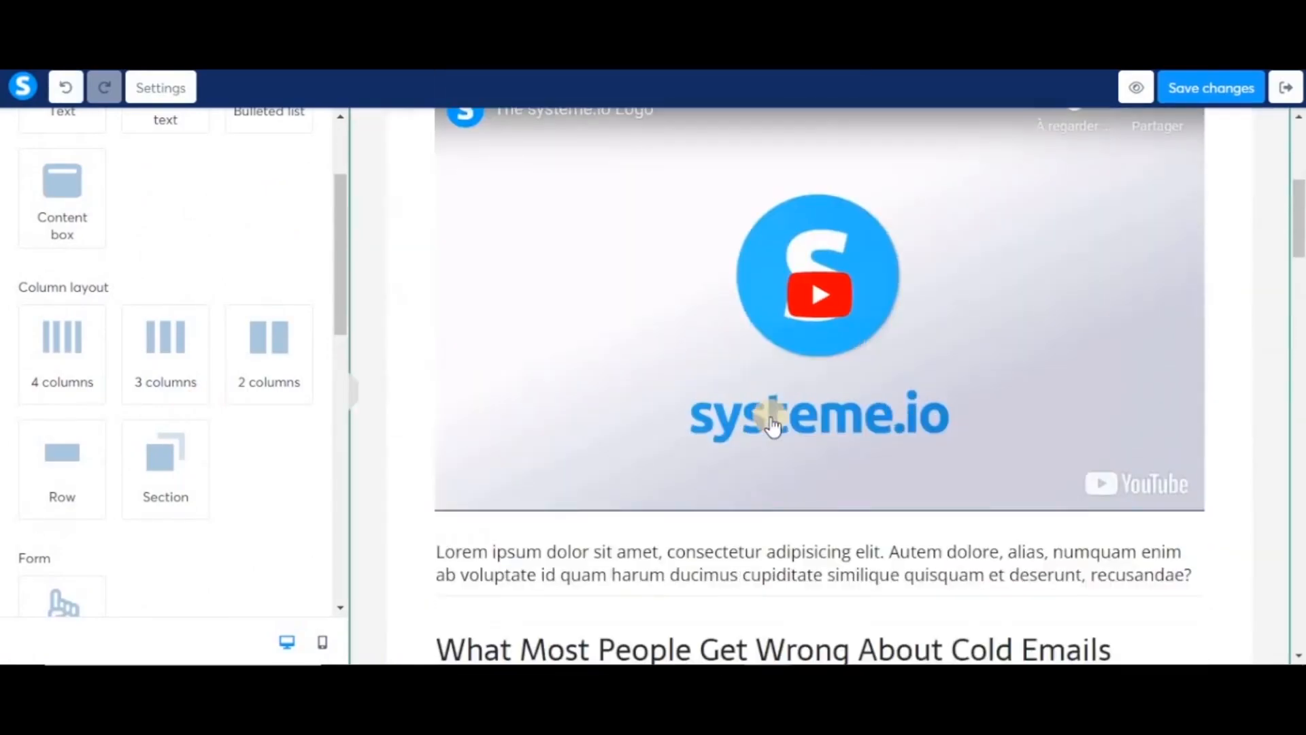
{"action": "scroll", "coordinate": [858, 502], "scroll_direction": "down", "scroll_amount": 6}
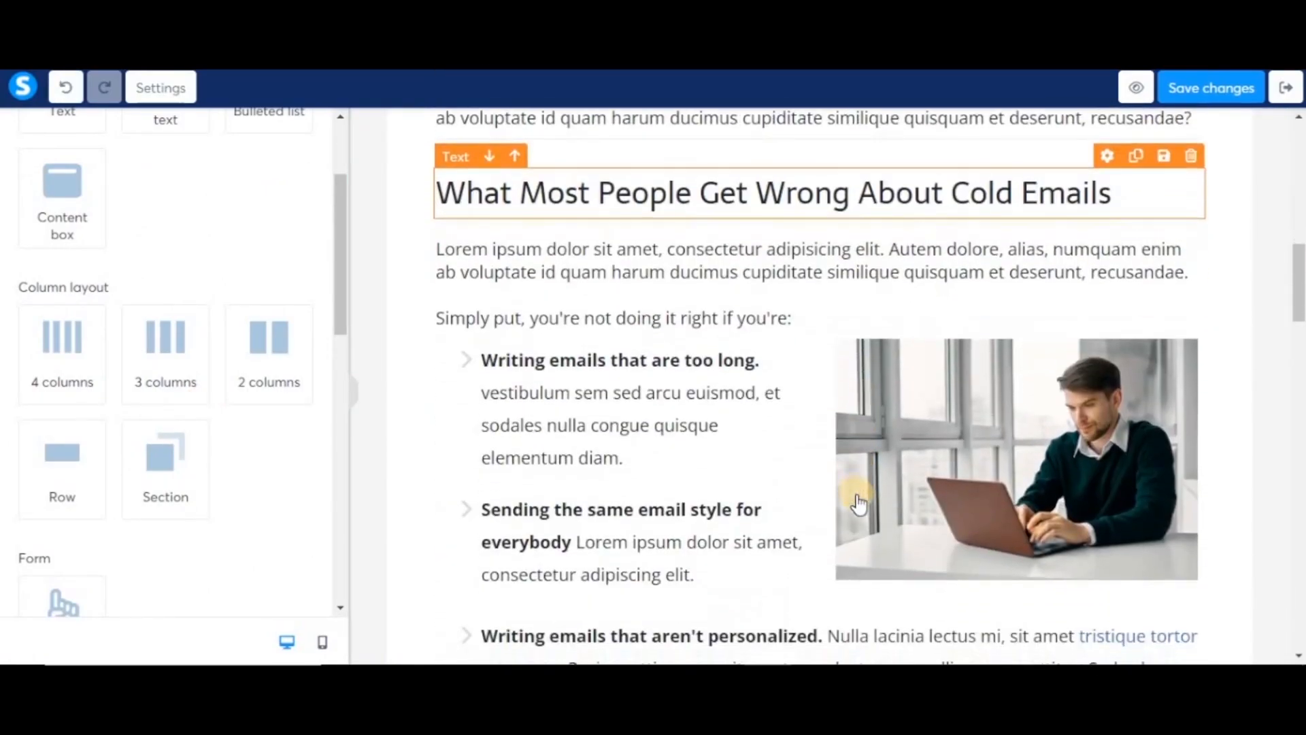
{"action": "scroll", "coordinate": [859, 502], "scroll_direction": "up", "scroll_amount": 7}
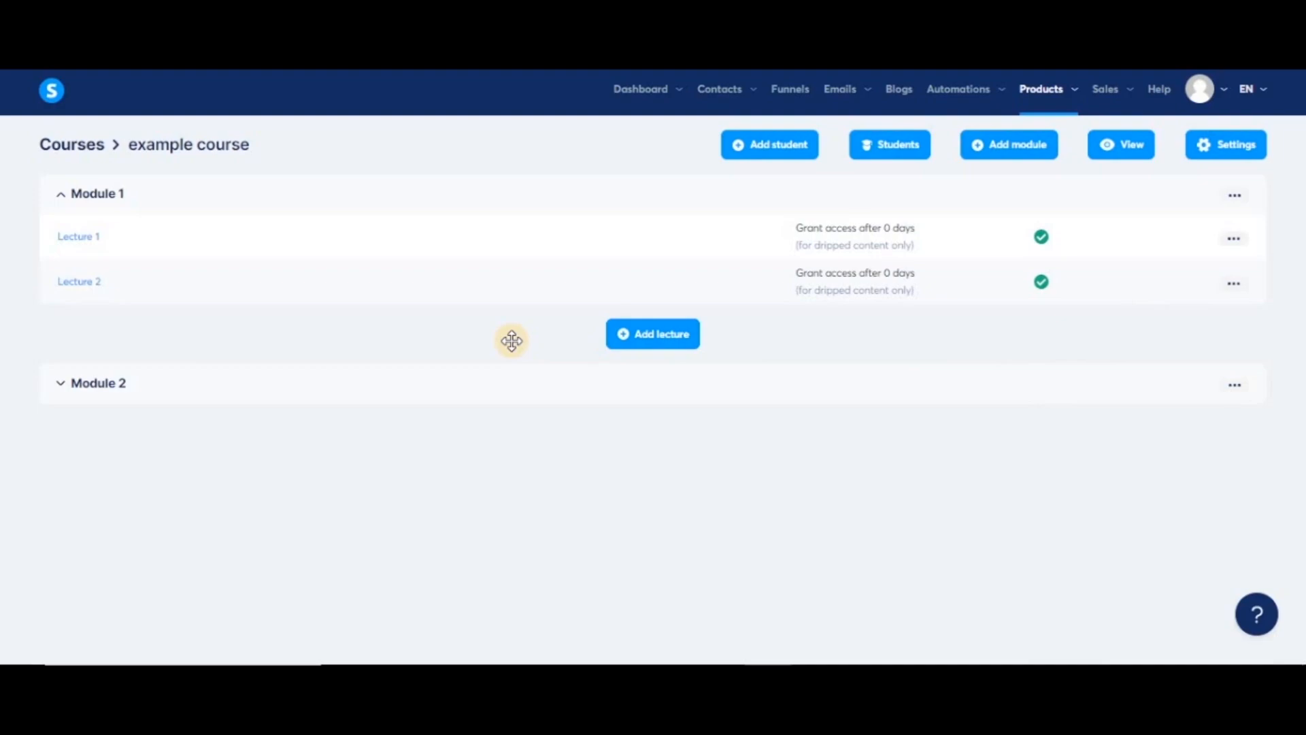
- Give Module 1's Lecture 2 a 7-day access delay
{"action": "left_click", "coordinate": [1234, 283]}
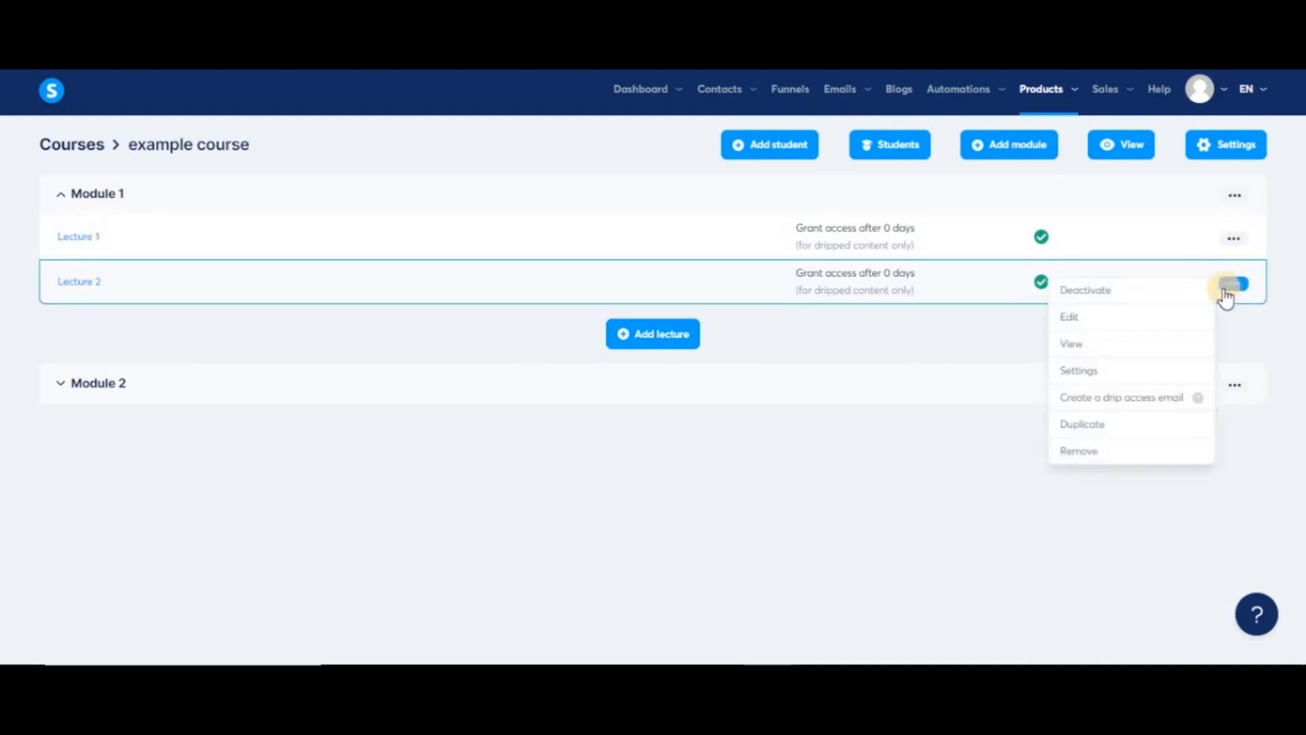
{"action": "left_click", "coordinate": [1084, 370]}
{"action": "left_click", "coordinate": [491, 406]}
{"action": "type", "text": "7"}
{"action": "left_click", "coordinate": [656, 465]}
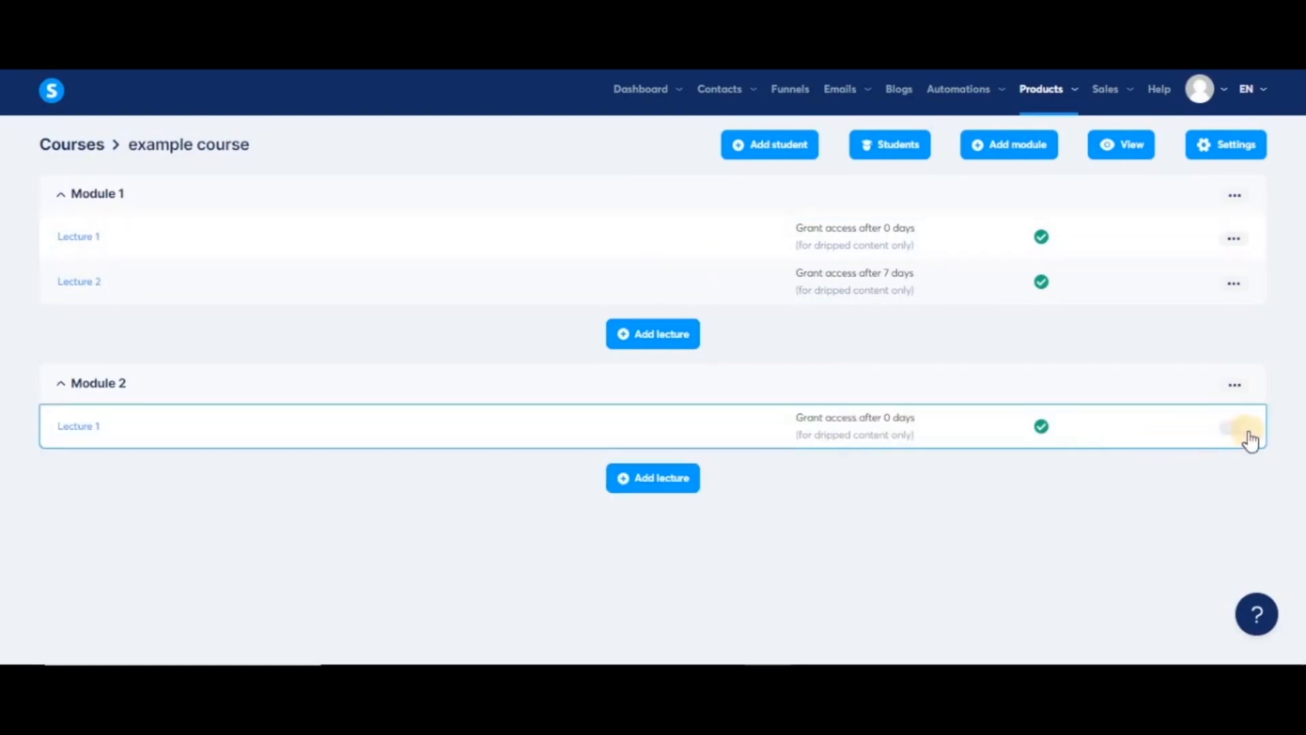
- Change Module 2's Lecture 1 access delay from 0 to 5 days
{"action": "left_click", "coordinate": [1234, 427]}
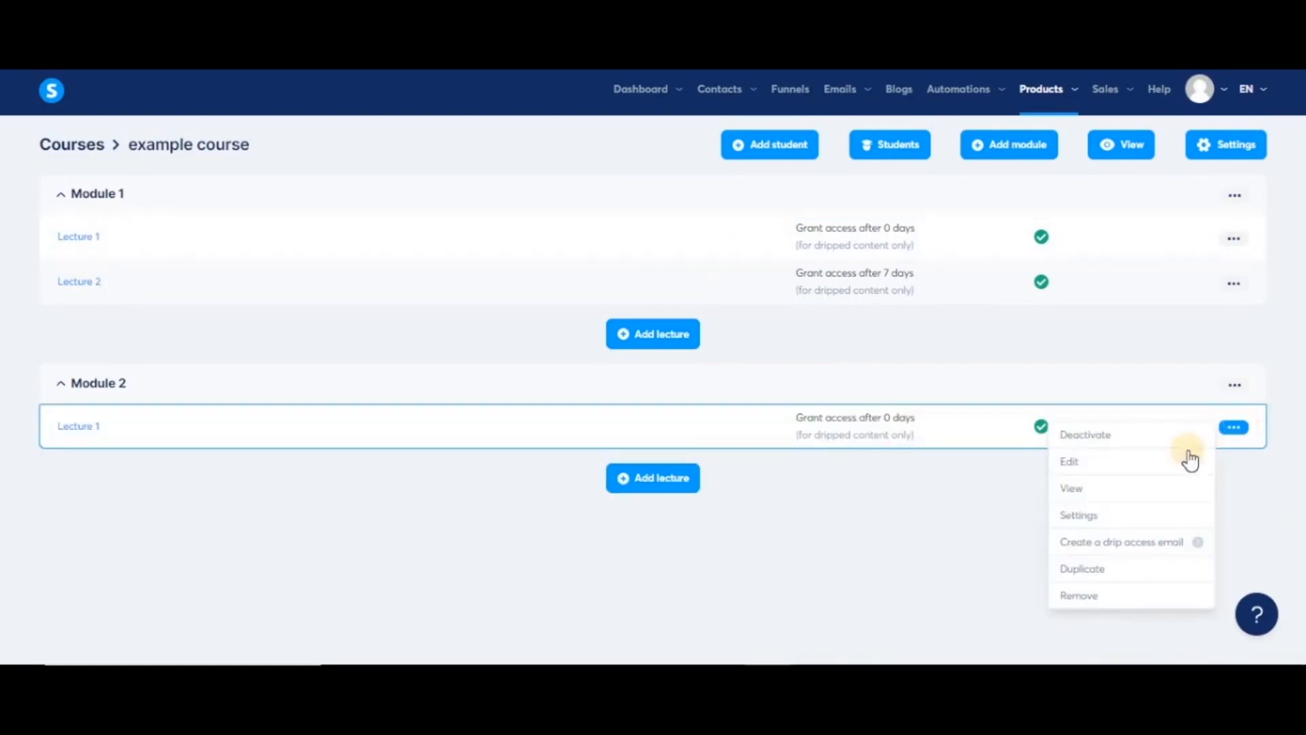
{"action": "left_click", "coordinate": [1079, 515]}
{"action": "left_click", "coordinate": [442, 423]}
{"action": "key", "text": "BackSpace"}
{"action": "type", "text": "5"}
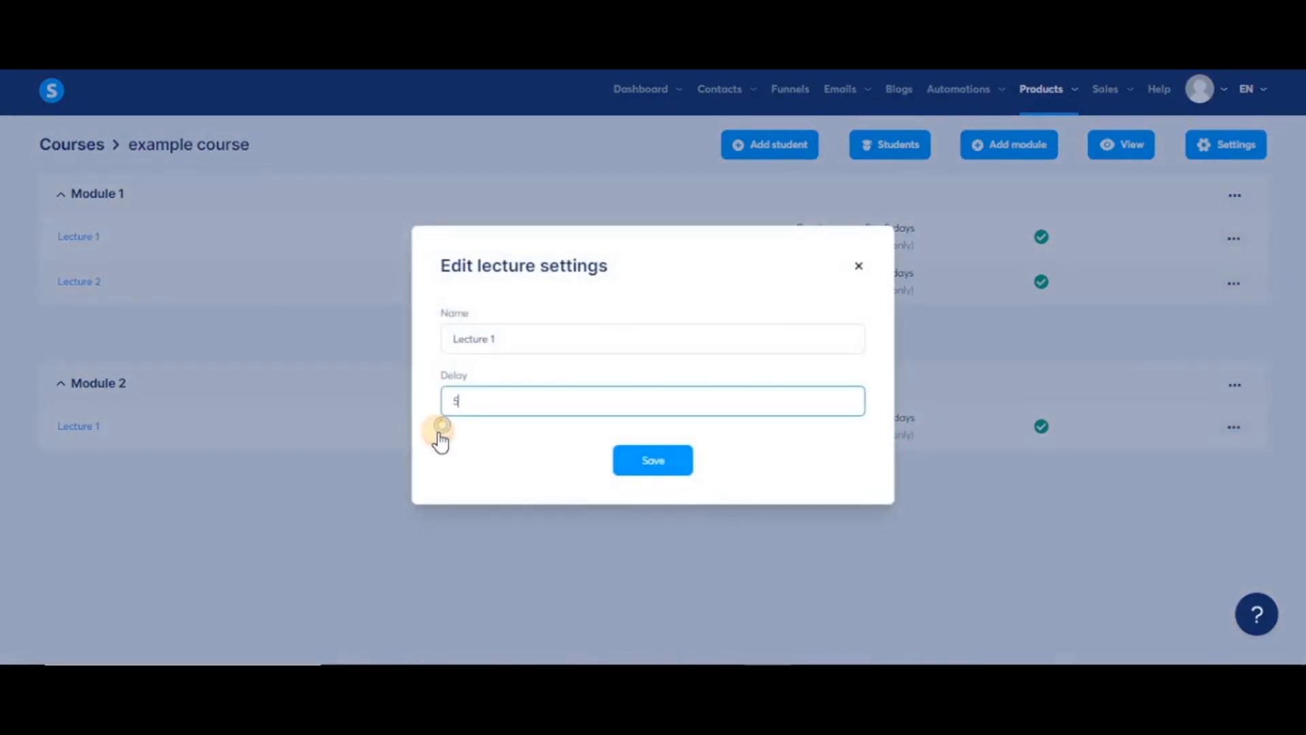
{"action": "left_click", "coordinate": [666, 459]}
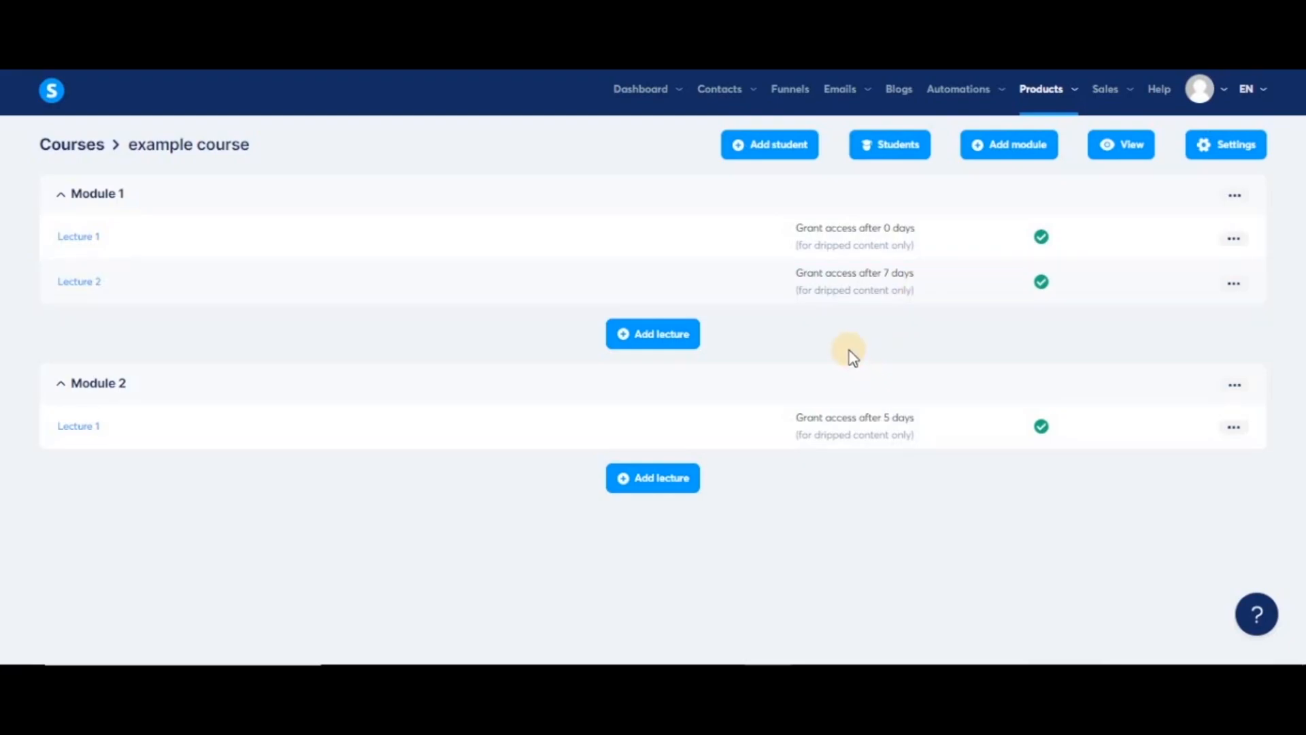
- Add a new student, entering the first name, last name and e-mail address
{"action": "left_click", "coordinate": [769, 151]}
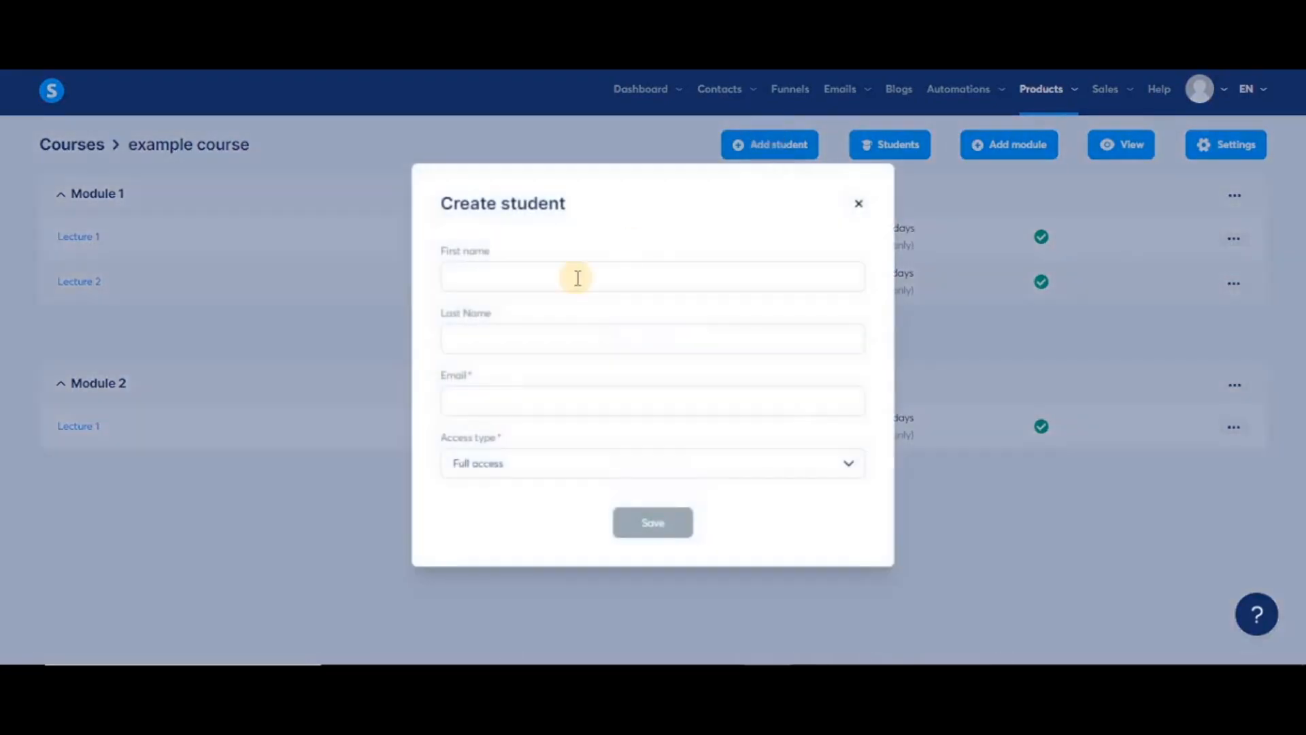
{"action": "left_click", "coordinate": [626, 276]}
{"action": "type", "text": "name"}
{"action": "key", "text": "Tab"}
{"action": "type", "text": "syst"}
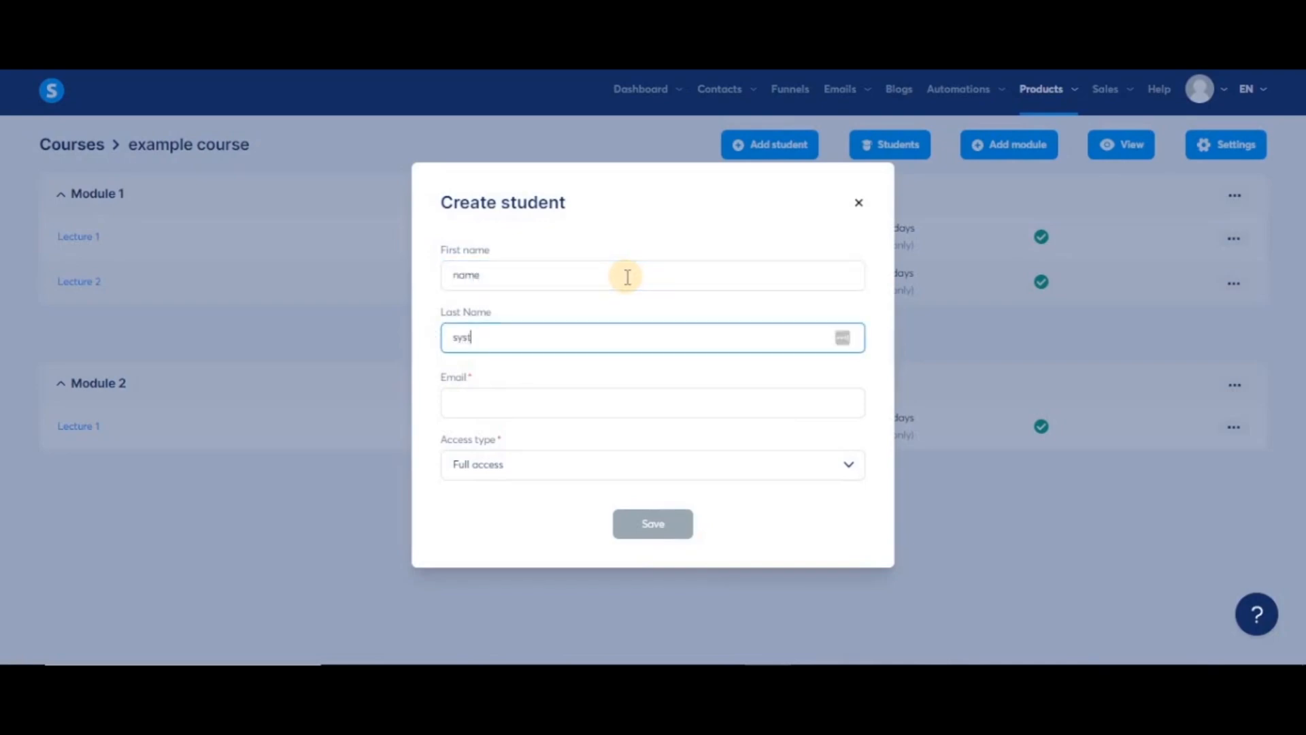
{"action": "type", "text": "eme.io"}
{"action": "key", "text": "Tab"}
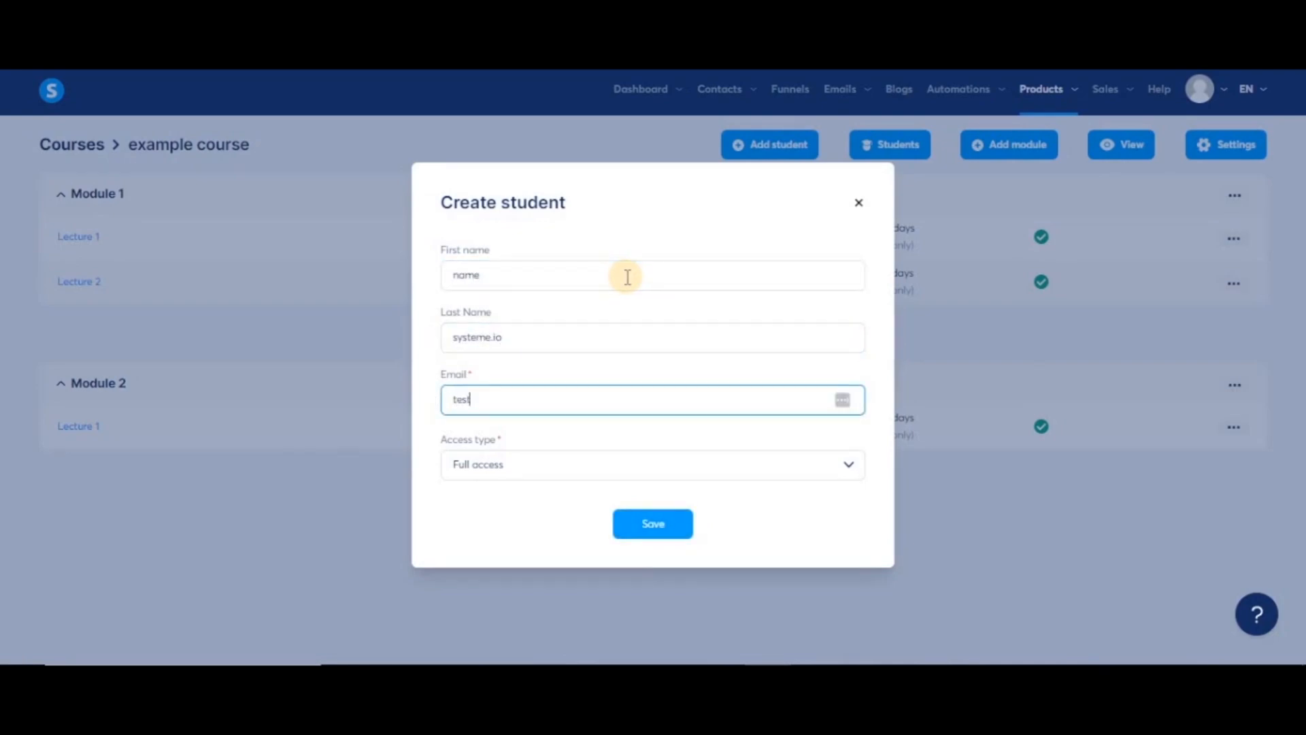
{"action": "left_click", "coordinate": [797, 552]}
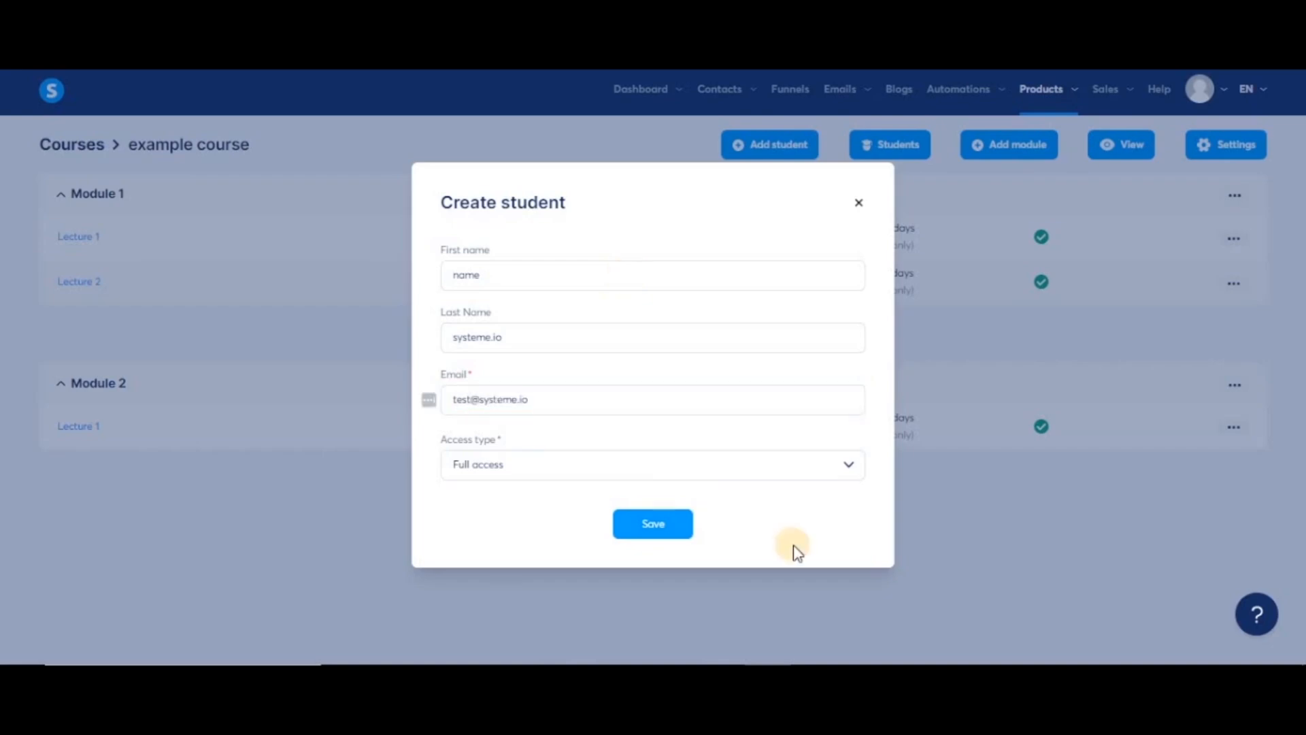
- Give the student Partial access and save the enrollment
{"action": "left_click", "coordinate": [763, 461]}
{"action": "left_click", "coordinate": [848, 468]}
{"action": "left_click", "coordinate": [663, 537]}
{"action": "left_click", "coordinate": [846, 459]}
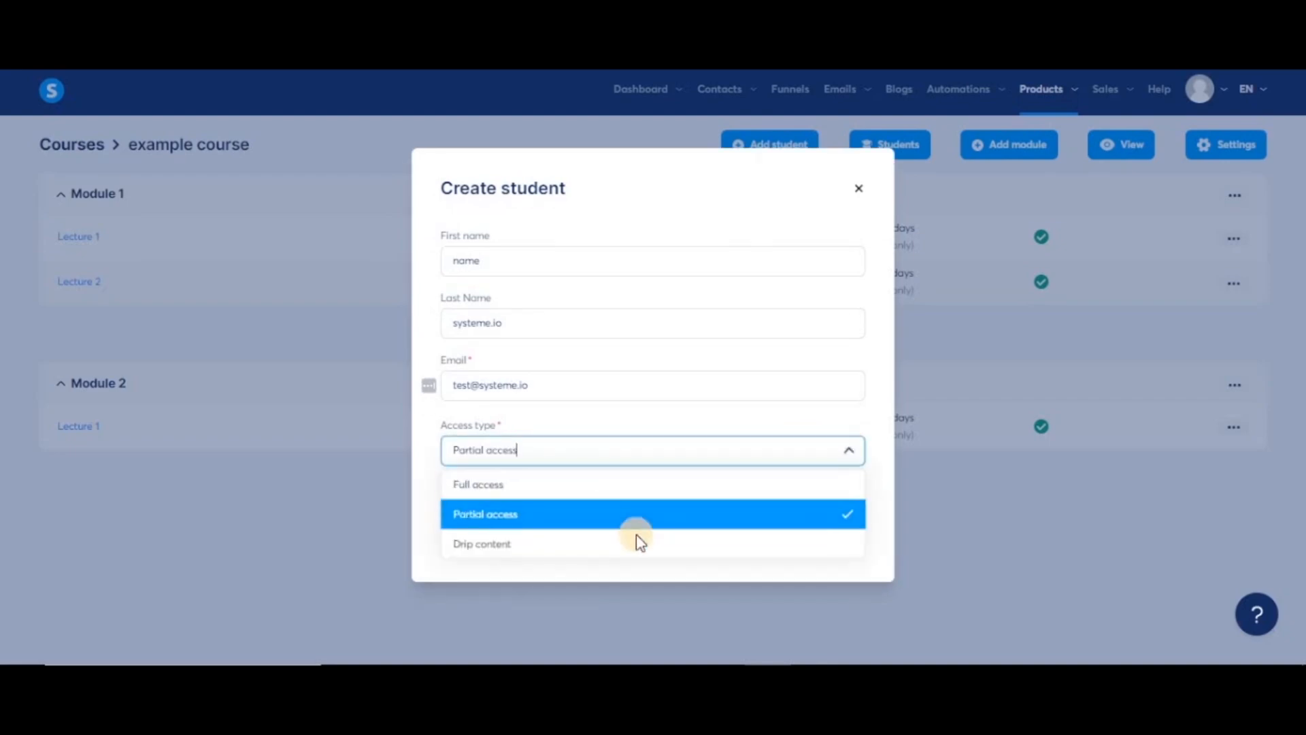
{"action": "left_click", "coordinate": [634, 540]}
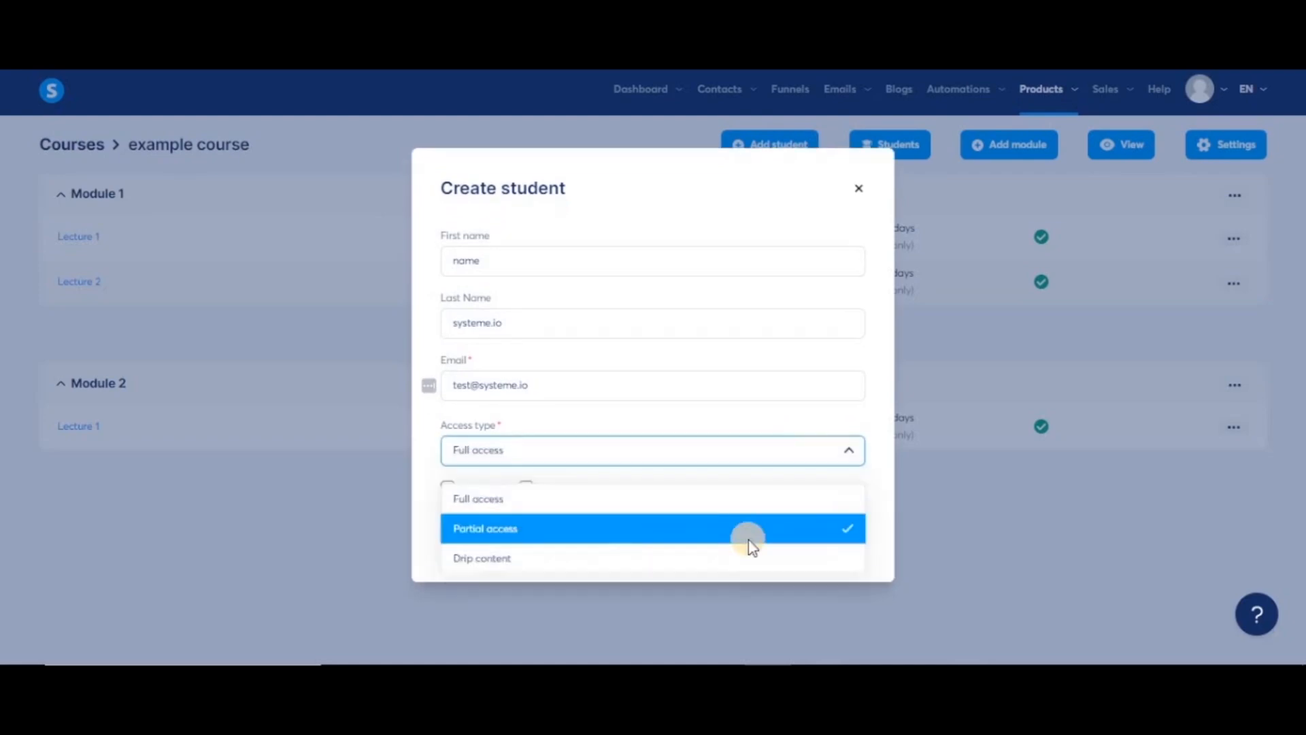
{"action": "left_click", "coordinate": [749, 542]}
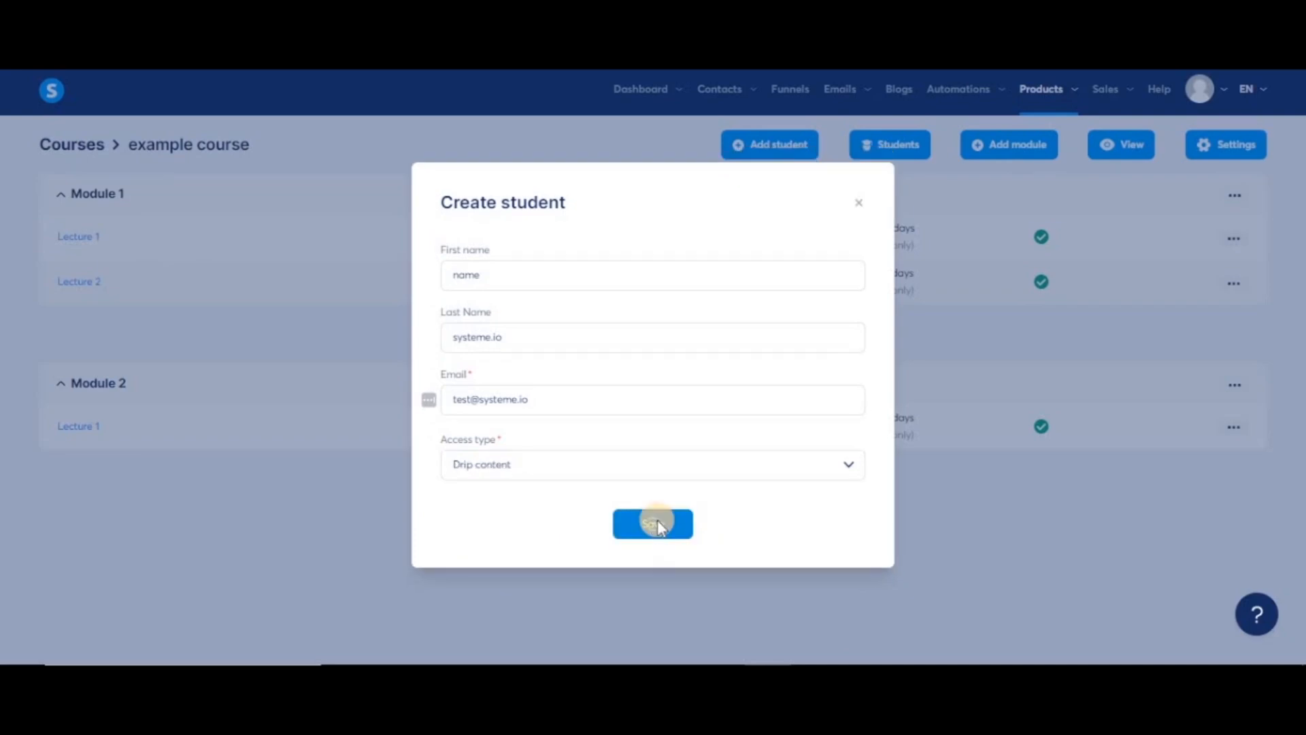
{"action": "left_click", "coordinate": [653, 523]}
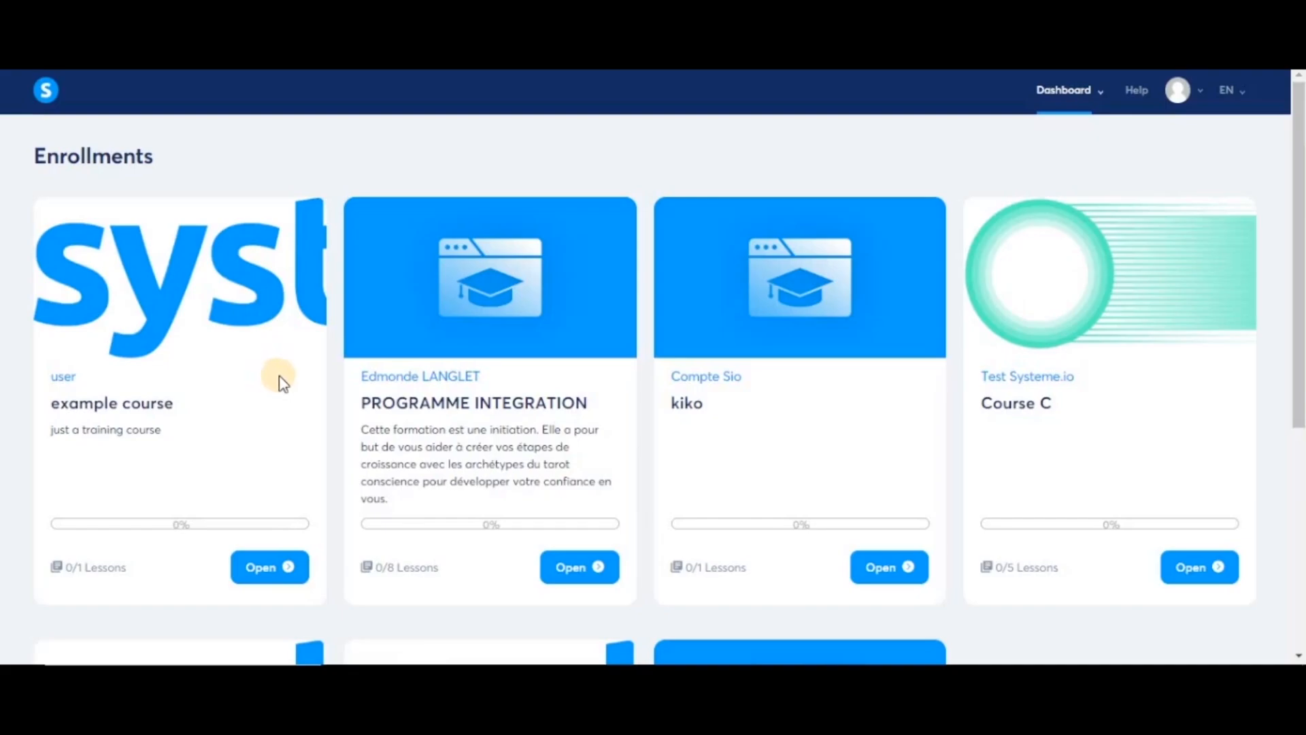
- Open the example course in student view and mark Lecture 1 as complete
{"action": "left_click", "coordinate": [271, 573]}
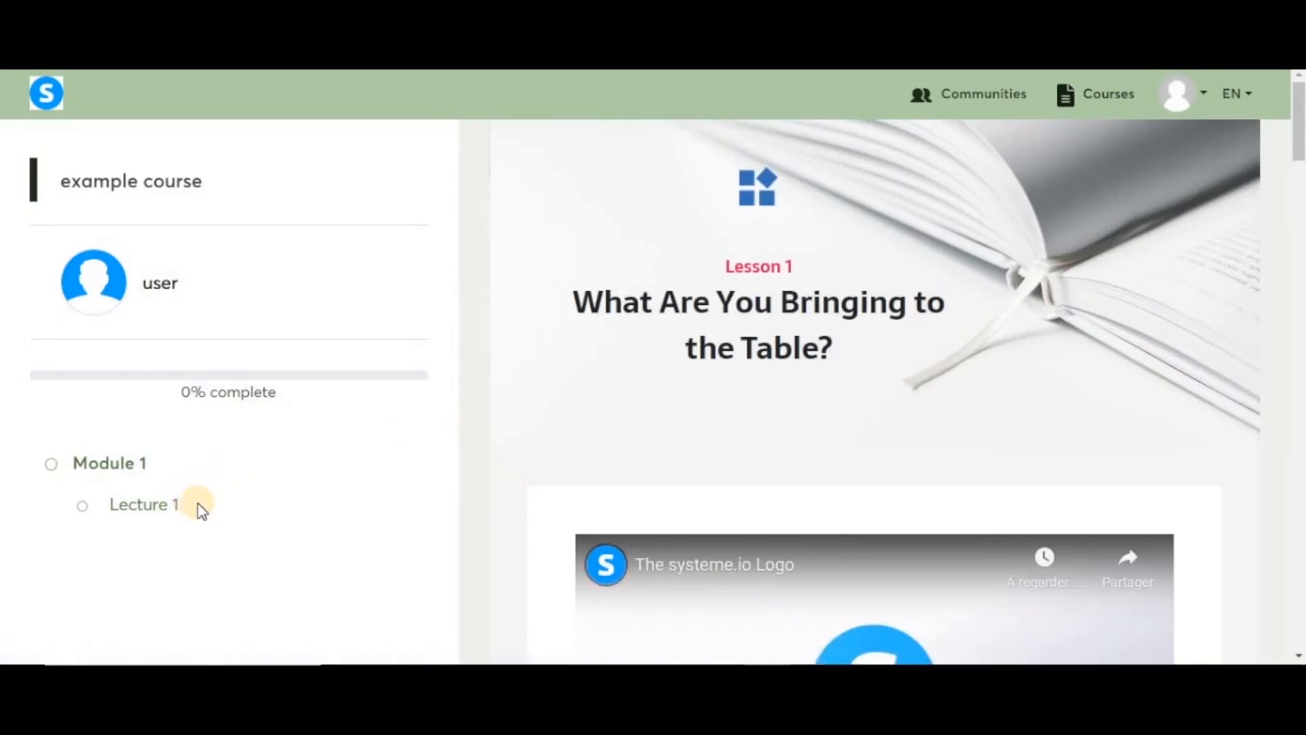
{"action": "scroll", "coordinate": [202, 515], "scroll_direction": "down", "scroll_amount": 2}
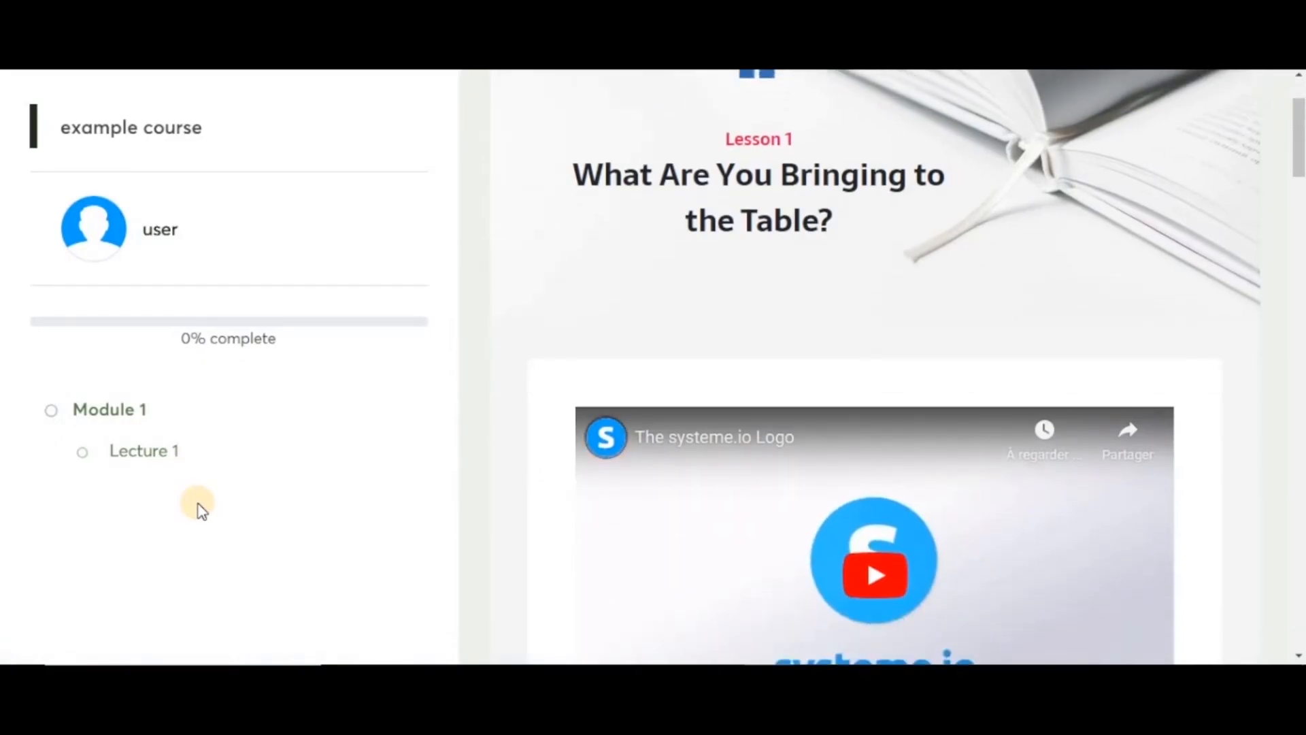
{"action": "scroll", "coordinate": [789, 516], "scroll_direction": "down", "scroll_amount": 15}
{"action": "scroll", "coordinate": [793, 510], "scroll_direction": "down", "scroll_amount": 15}
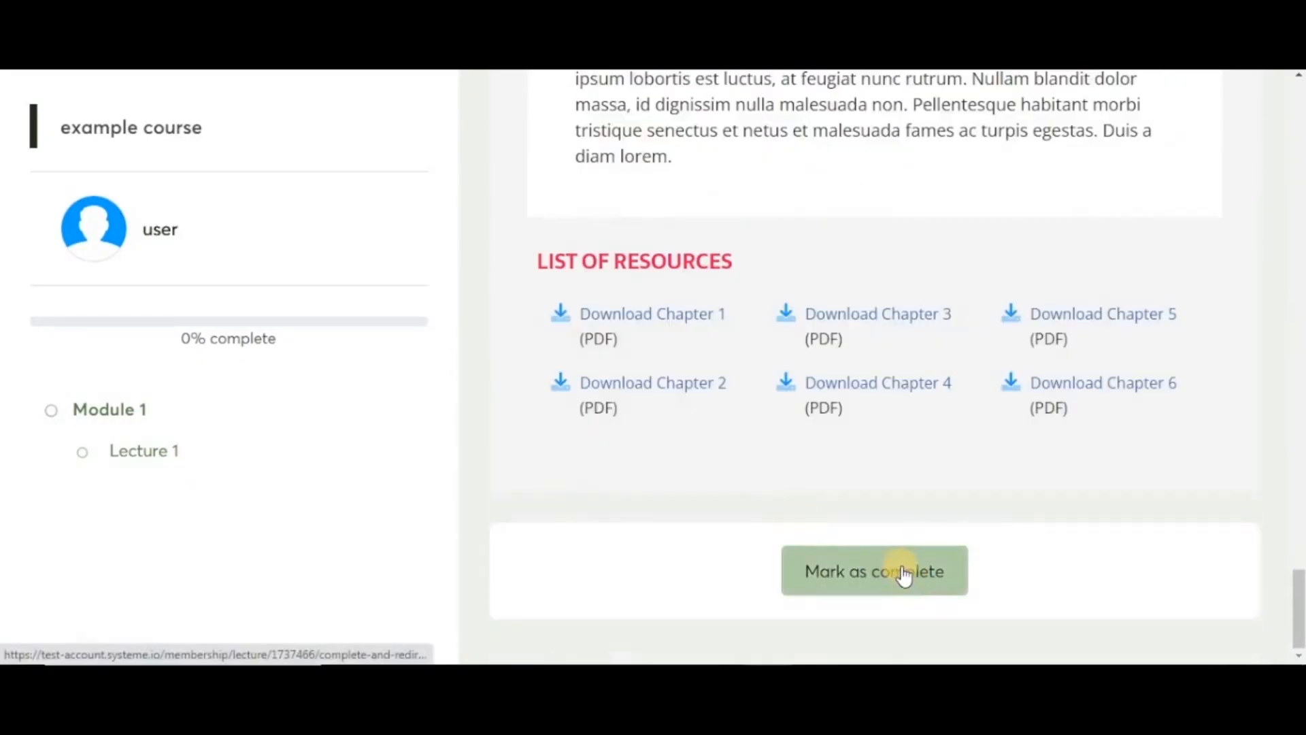
{"action": "left_click", "coordinate": [907, 576]}
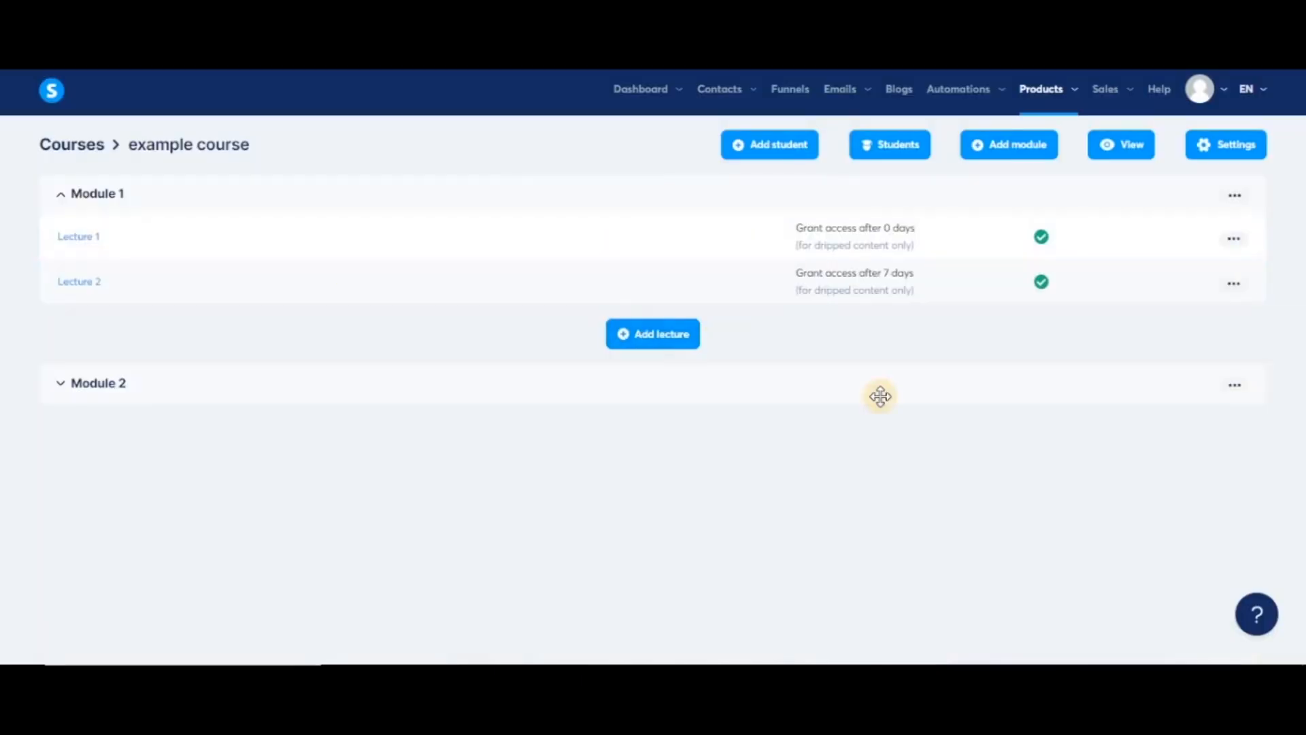
{"action": "left_click", "coordinate": [1222, 150]}
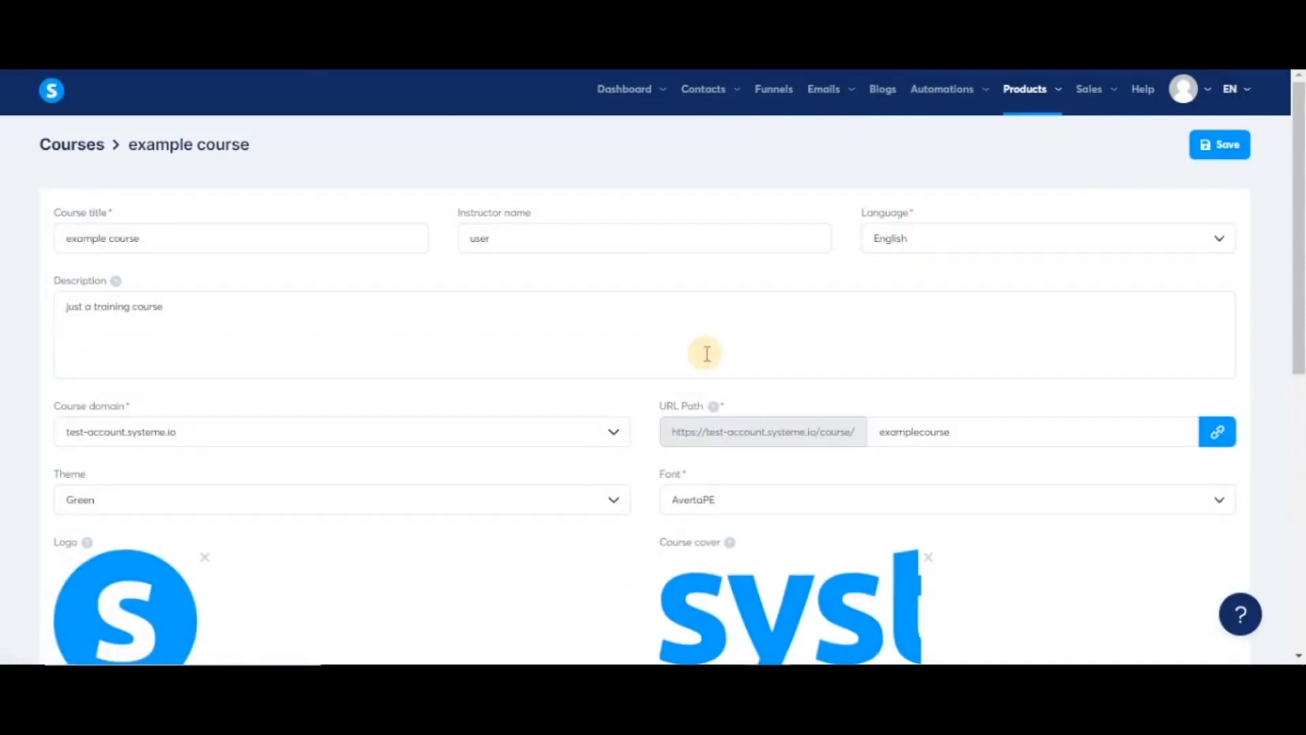
{"action": "scroll", "coordinate": [707, 353], "scroll_direction": "down", "scroll_amount": 3}
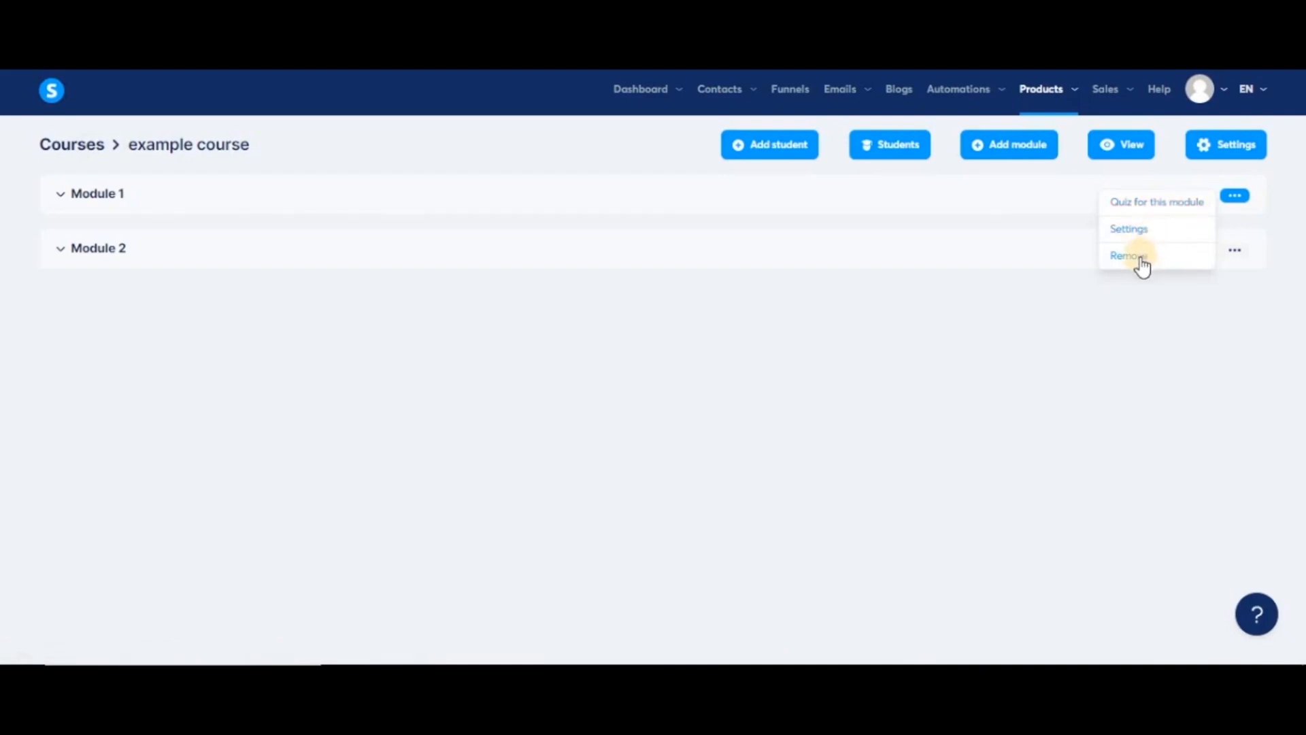
- Add the question 'question 1 ?' to the Module 1 quiz
{"action": "left_click", "coordinate": [1157, 210]}
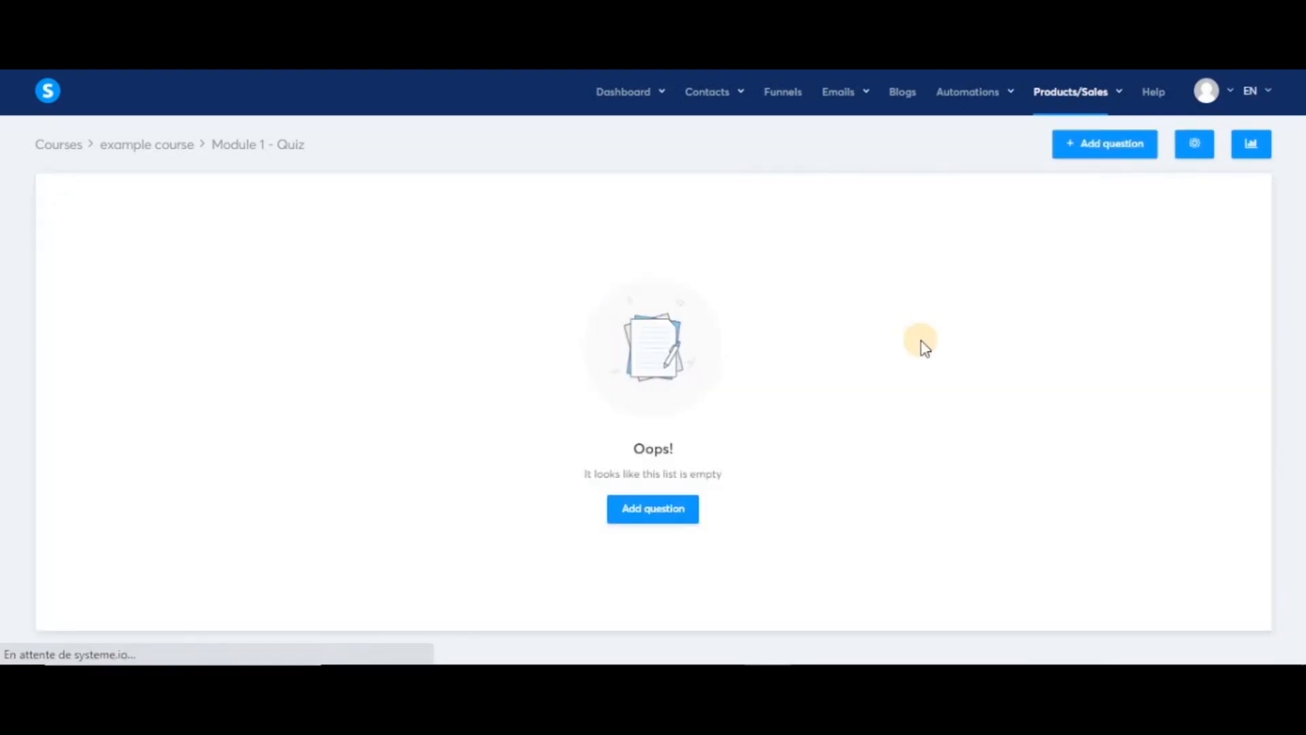
{"action": "left_click", "coordinate": [1103, 143]}
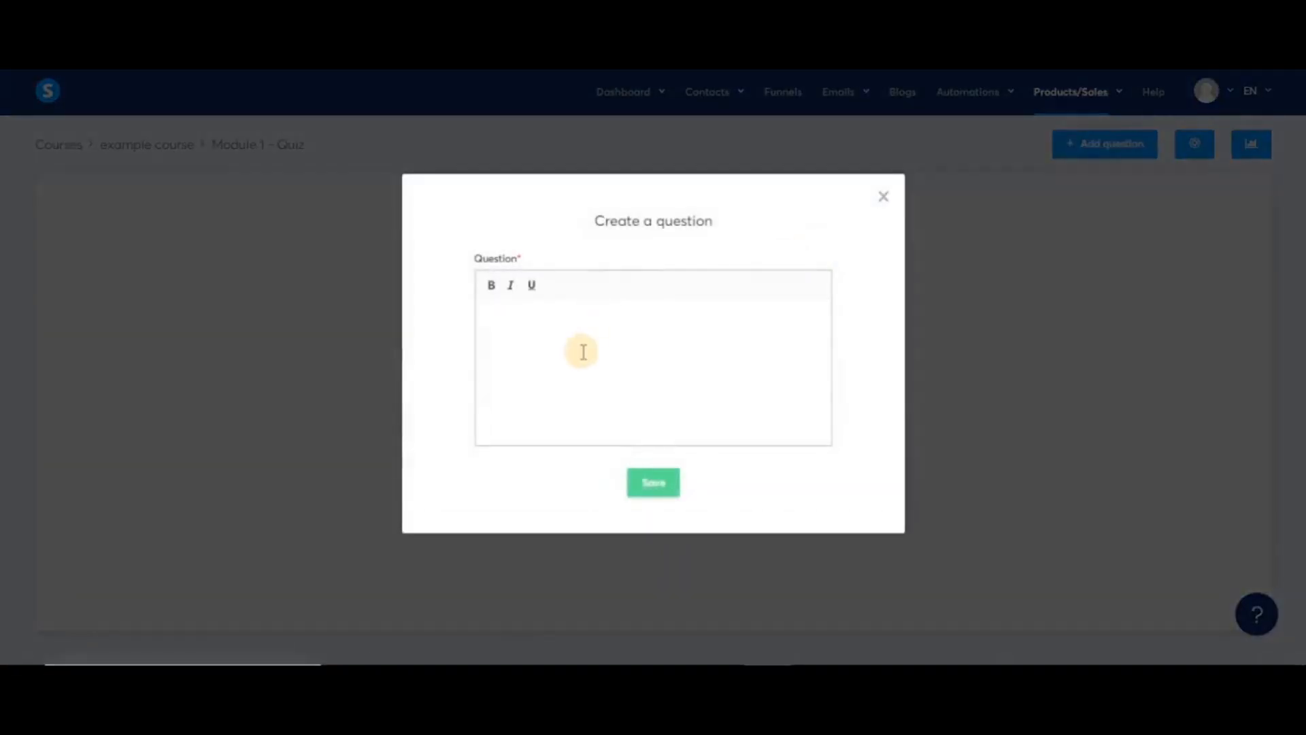
{"action": "type", "text": "question 1 ?"}
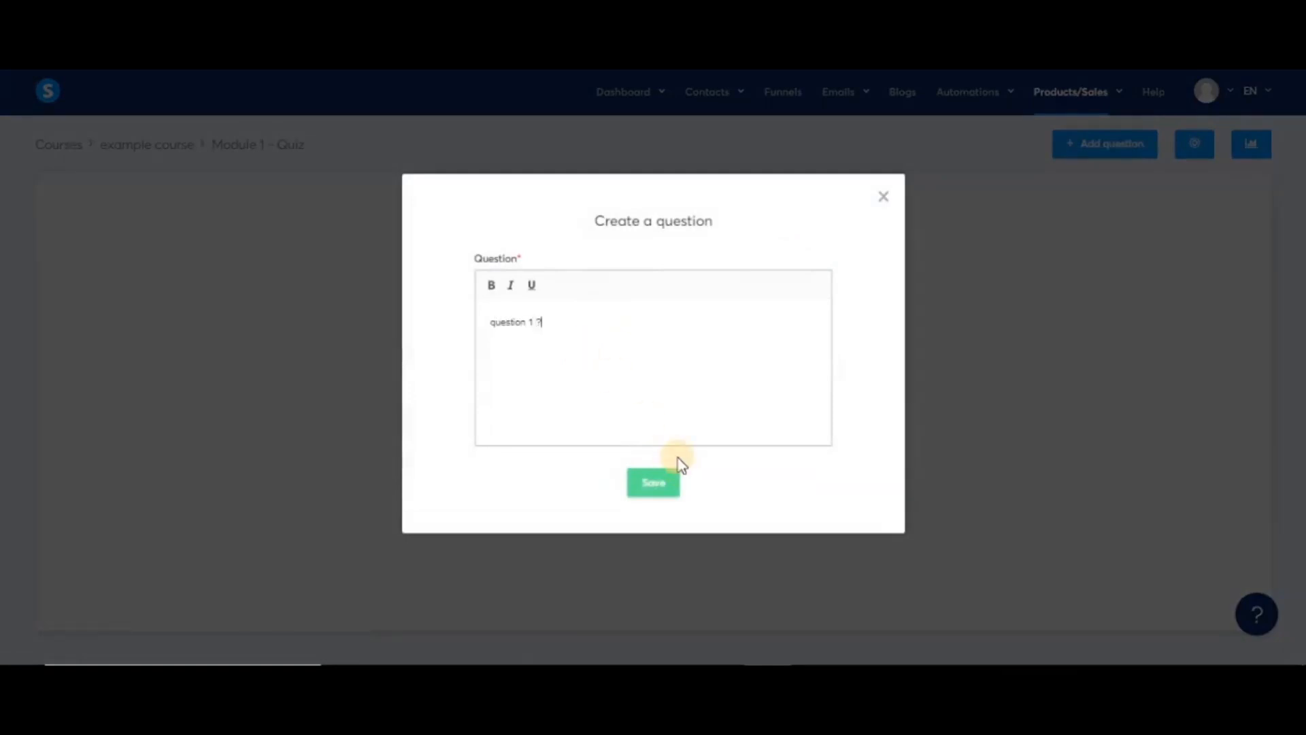
{"action": "left_click", "coordinate": [646, 483]}
- Add answers 'answer 1', 'answer 2' (correct) and 'answer 3', then activate the quiz
{"action": "left_click", "coordinate": [653, 262]}
{"action": "type", "text": "answer 1"}
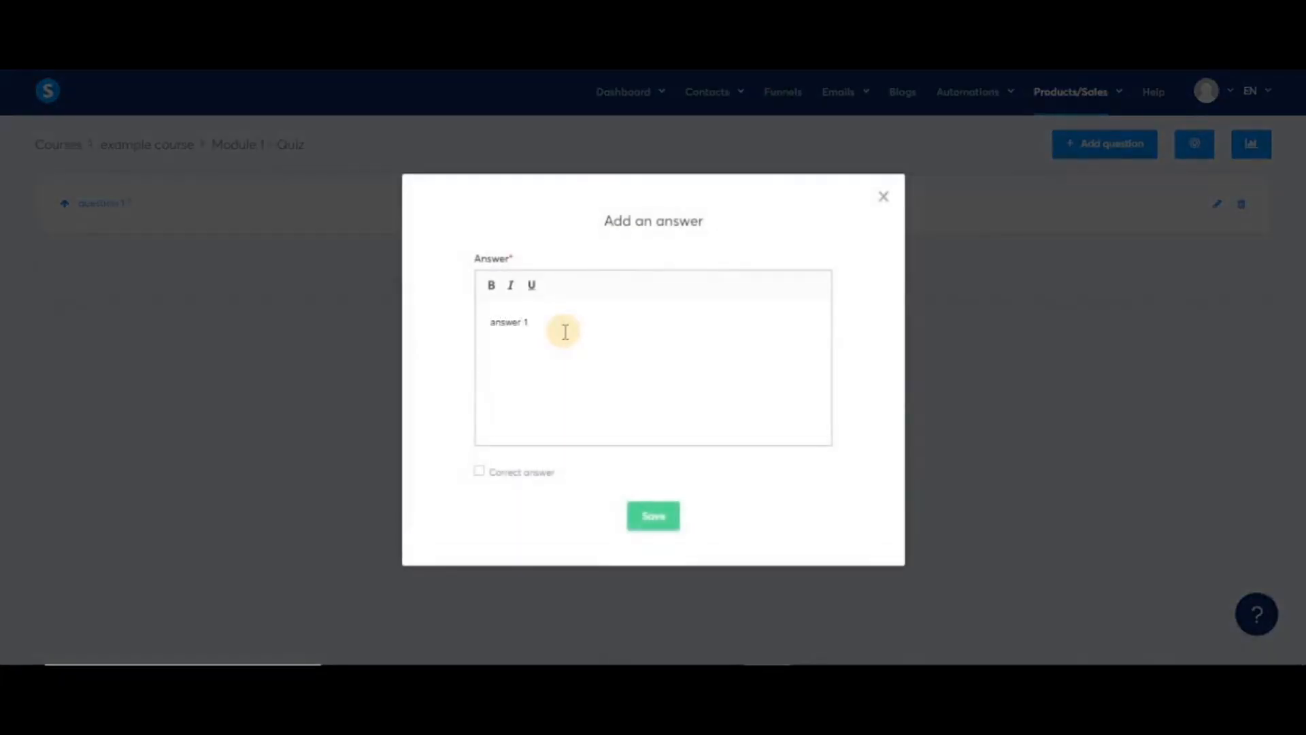
{"action": "left_click", "coordinate": [653, 514]}
{"action": "left_click", "coordinate": [664, 336]}
{"action": "type", "text": "answer 2"}
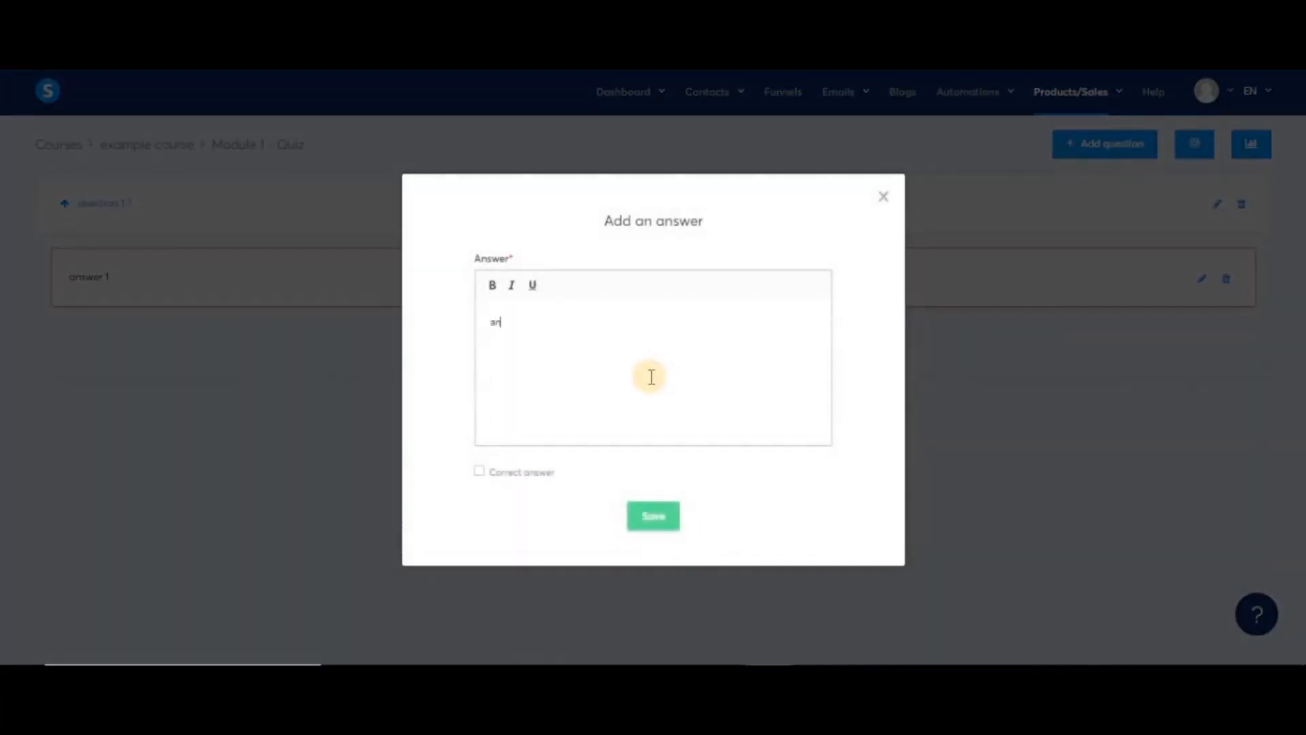
{"action": "left_click", "coordinate": [480, 472]}
{"action": "left_click", "coordinate": [657, 518]}
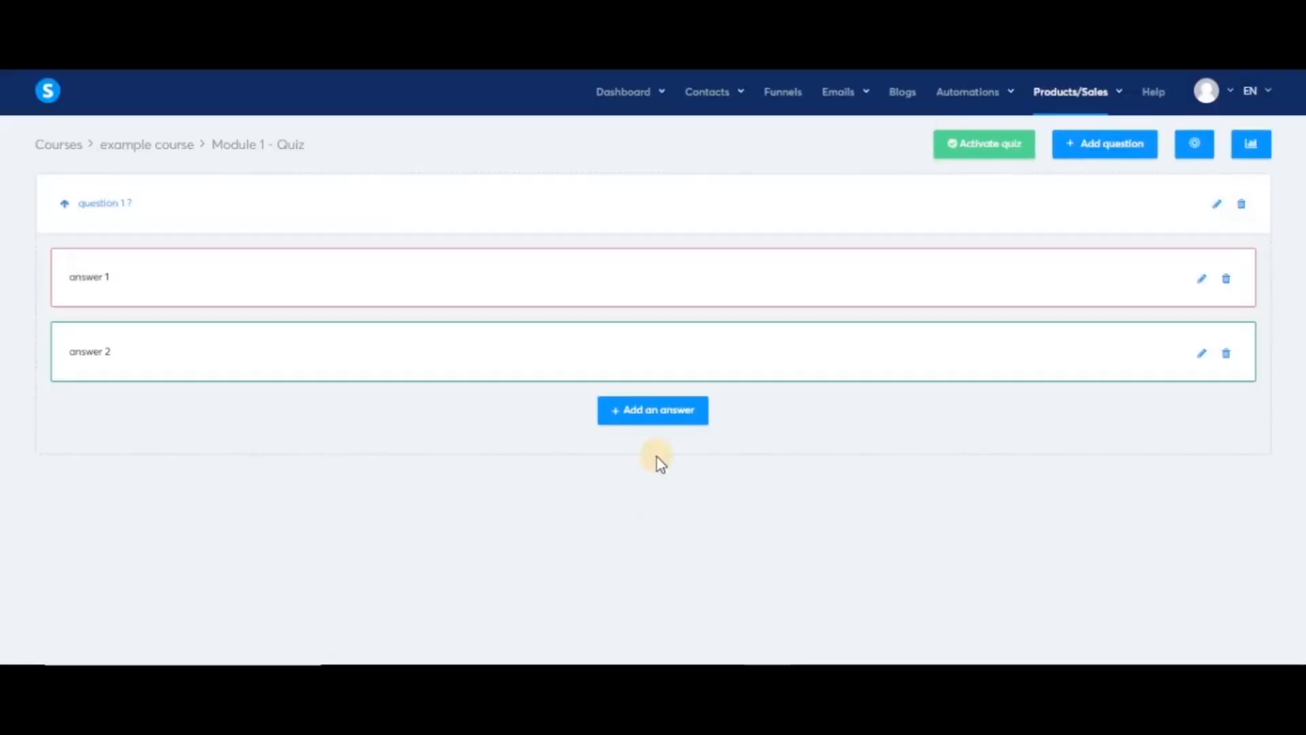
{"action": "left_click", "coordinate": [630, 408]}
{"action": "type", "text": "answer 3"}
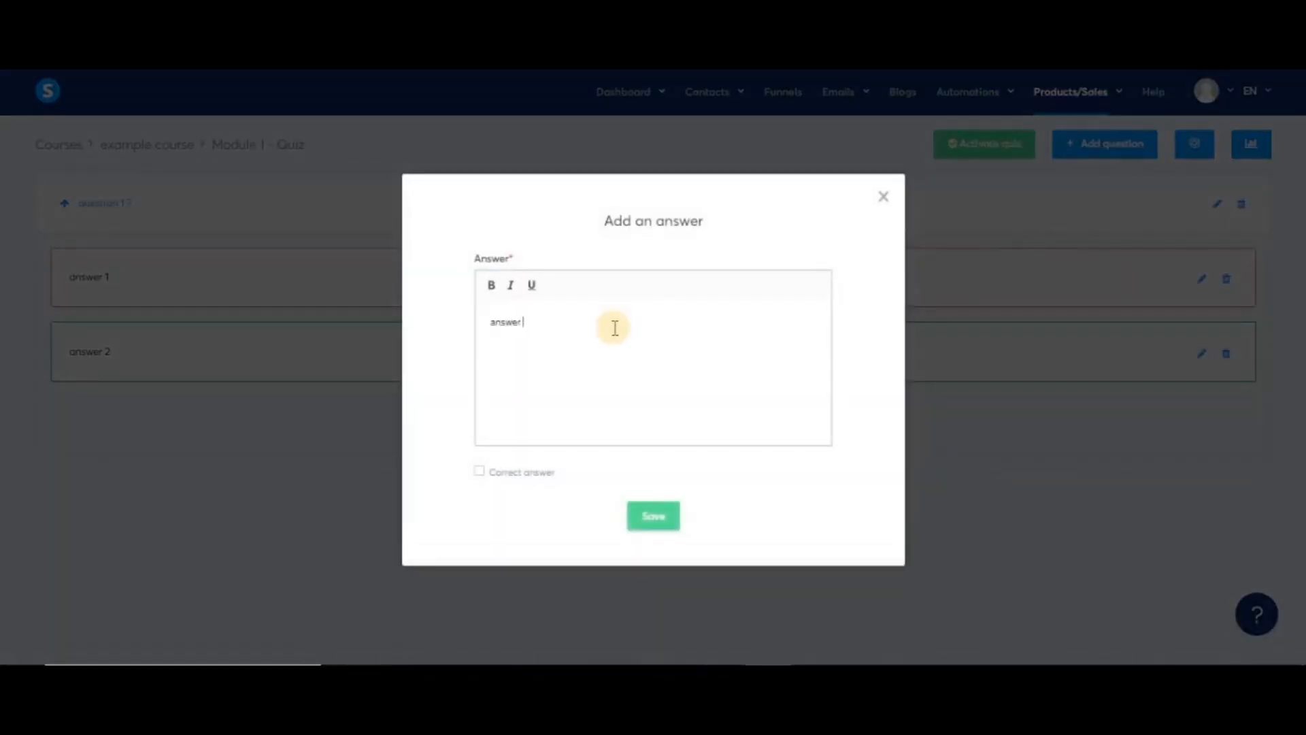
{"action": "left_click", "coordinate": [643, 521]}
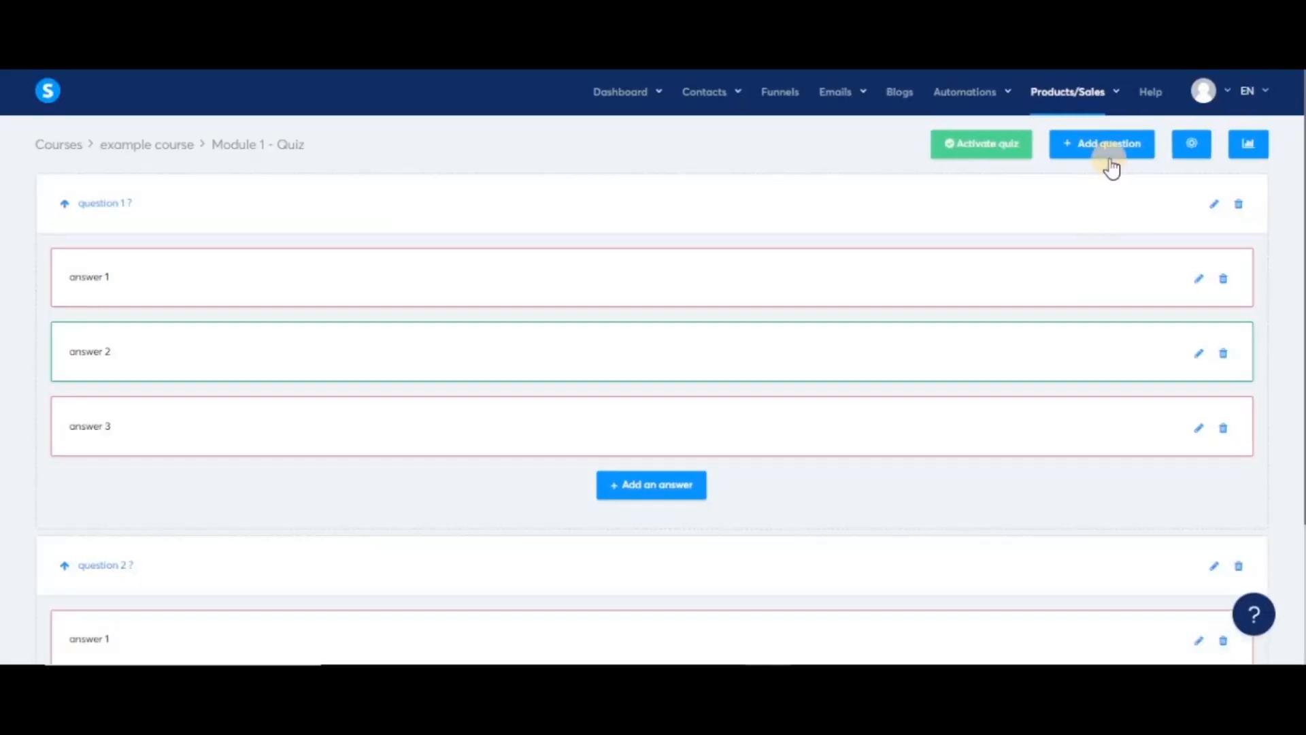
{"action": "left_click", "coordinate": [979, 146]}
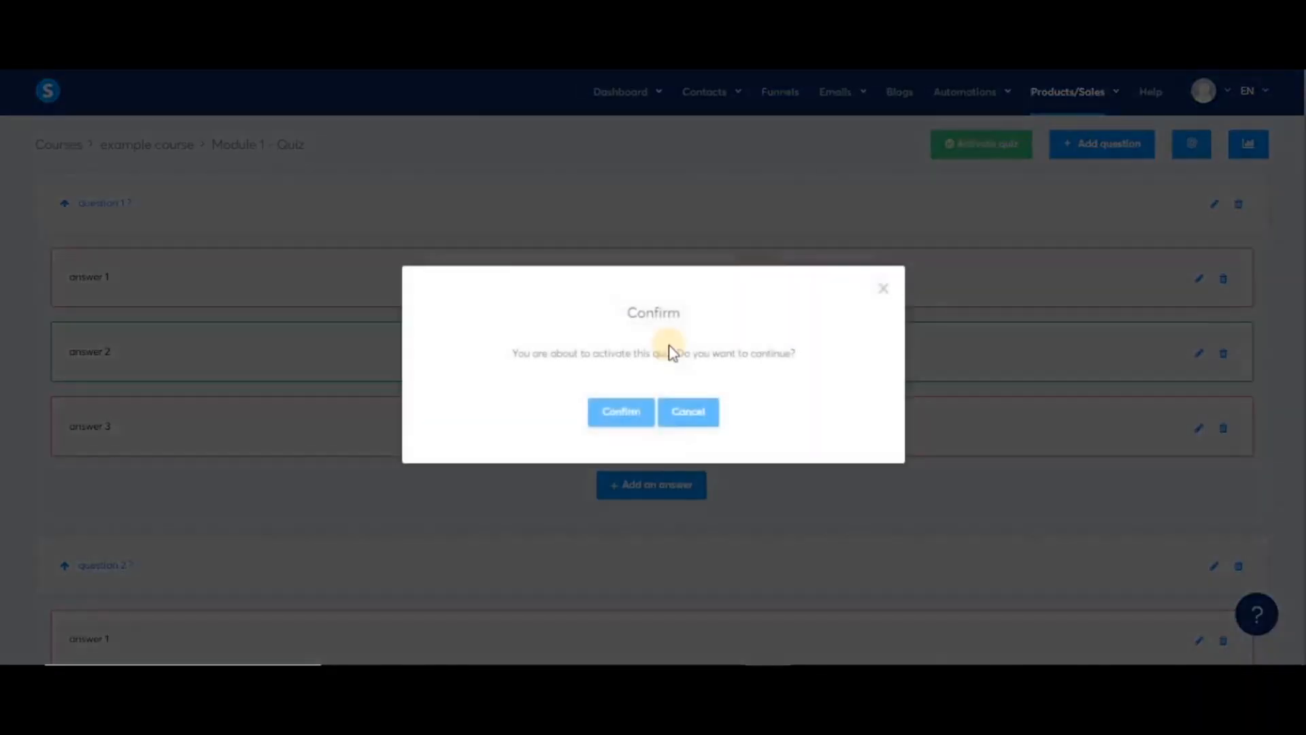
{"action": "left_click", "coordinate": [613, 411]}
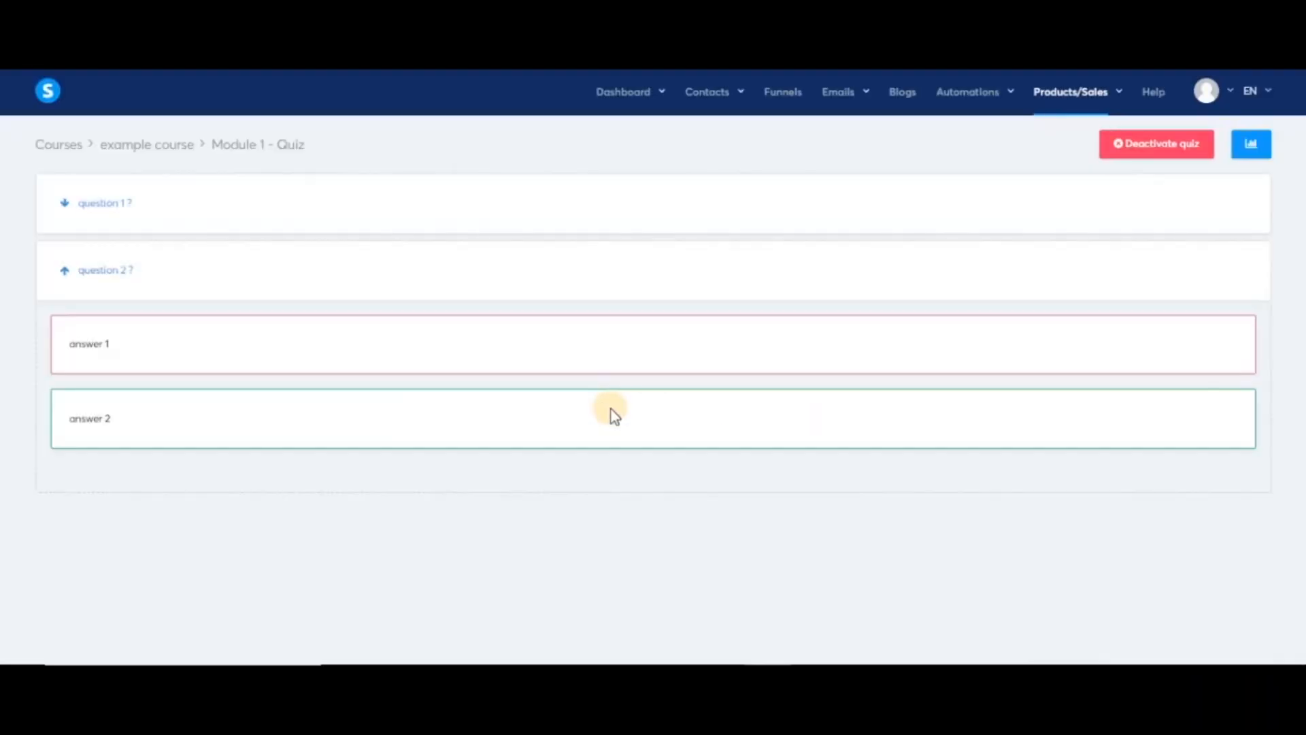
- Preview the example course as a student and mark the current lecture completed
{"action": "mouse_move", "coordinate": [1070, 92]}
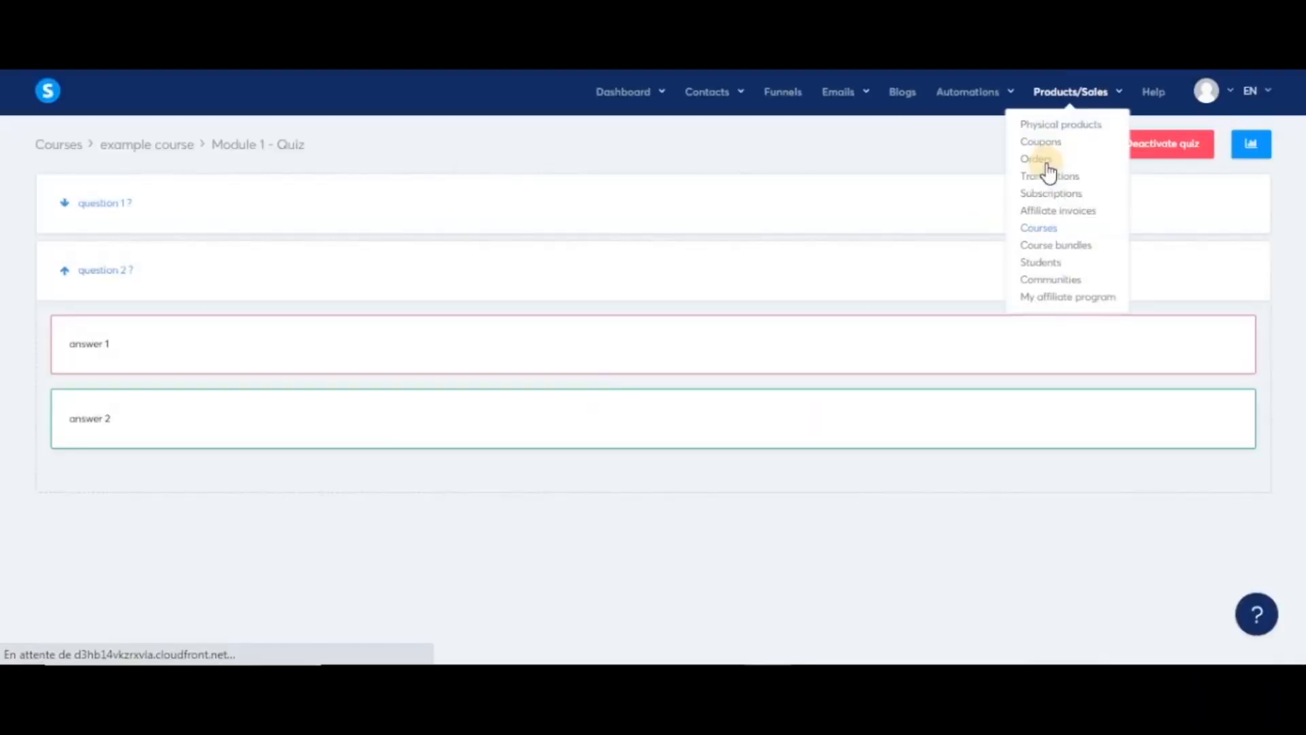
{"action": "left_click", "coordinate": [1037, 227]}
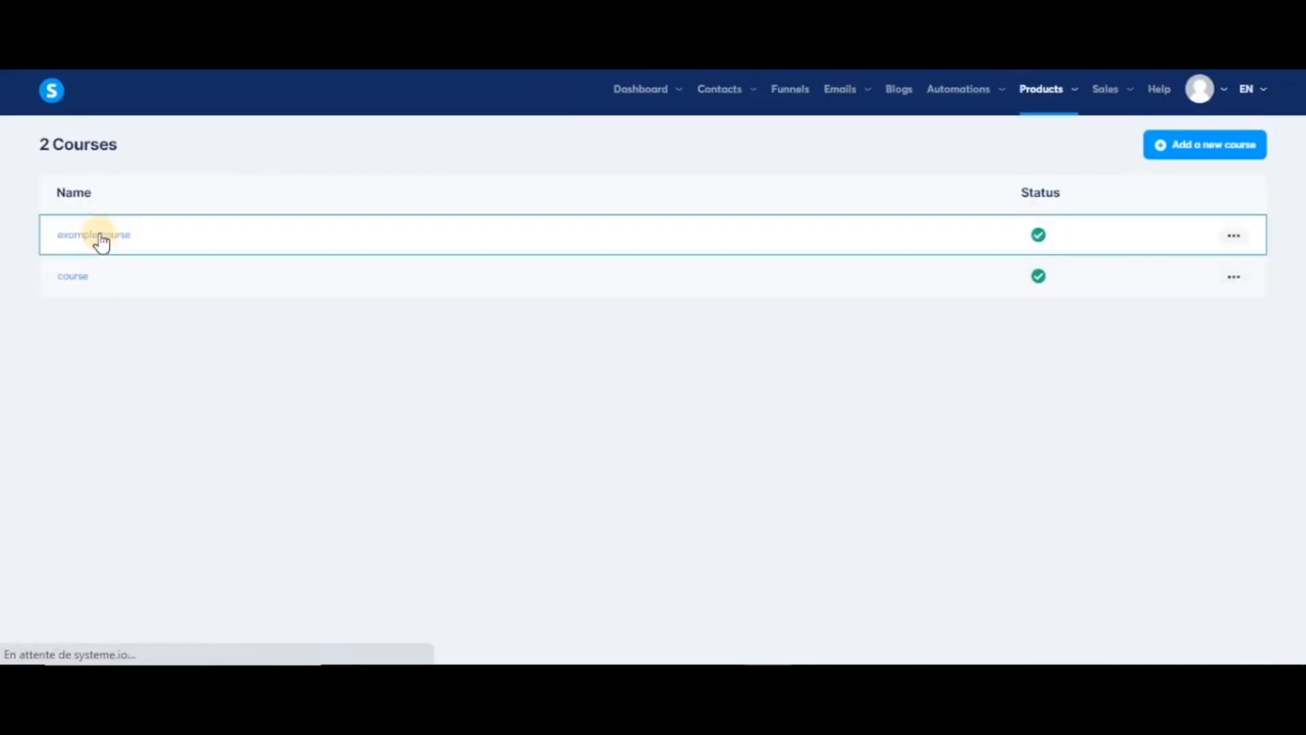
{"action": "left_click", "coordinate": [98, 233]}
{"action": "left_click", "coordinate": [1125, 143]}
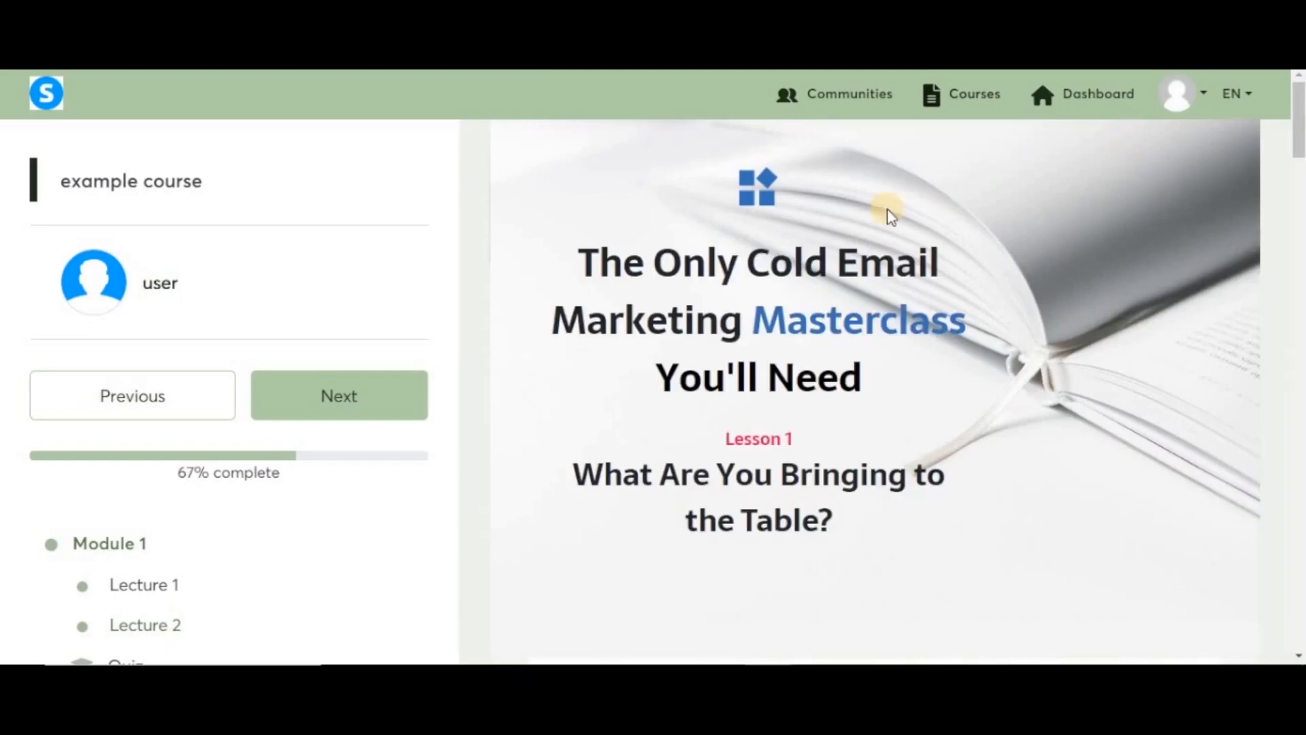
{"action": "scroll", "coordinate": [765, 473], "scroll_direction": "down", "scroll_amount": 5}
{"action": "scroll", "coordinate": [765, 473], "scroll_direction": "down", "scroll_amount": 20}
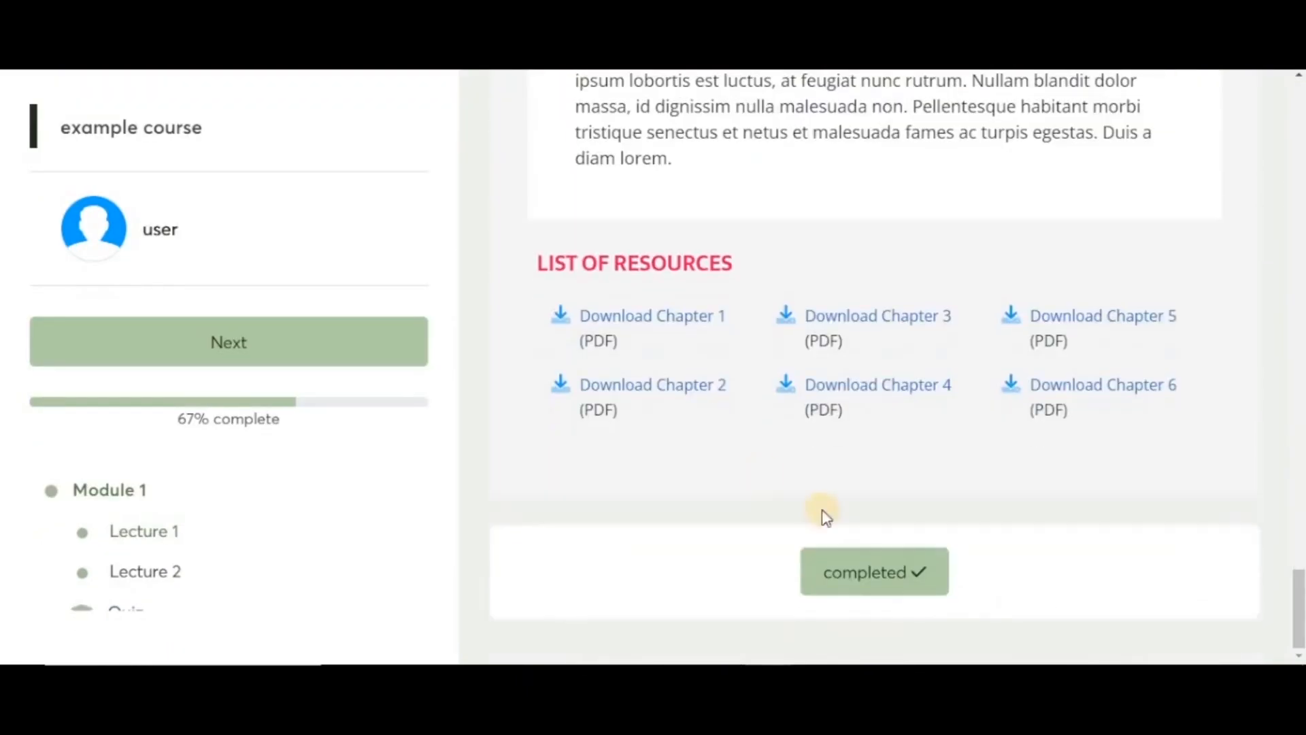
{"action": "left_click", "coordinate": [860, 570]}
- Take the Module 1 quiz with answer 1 and answer 2, and submit it
{"action": "left_click", "coordinate": [124, 547]}
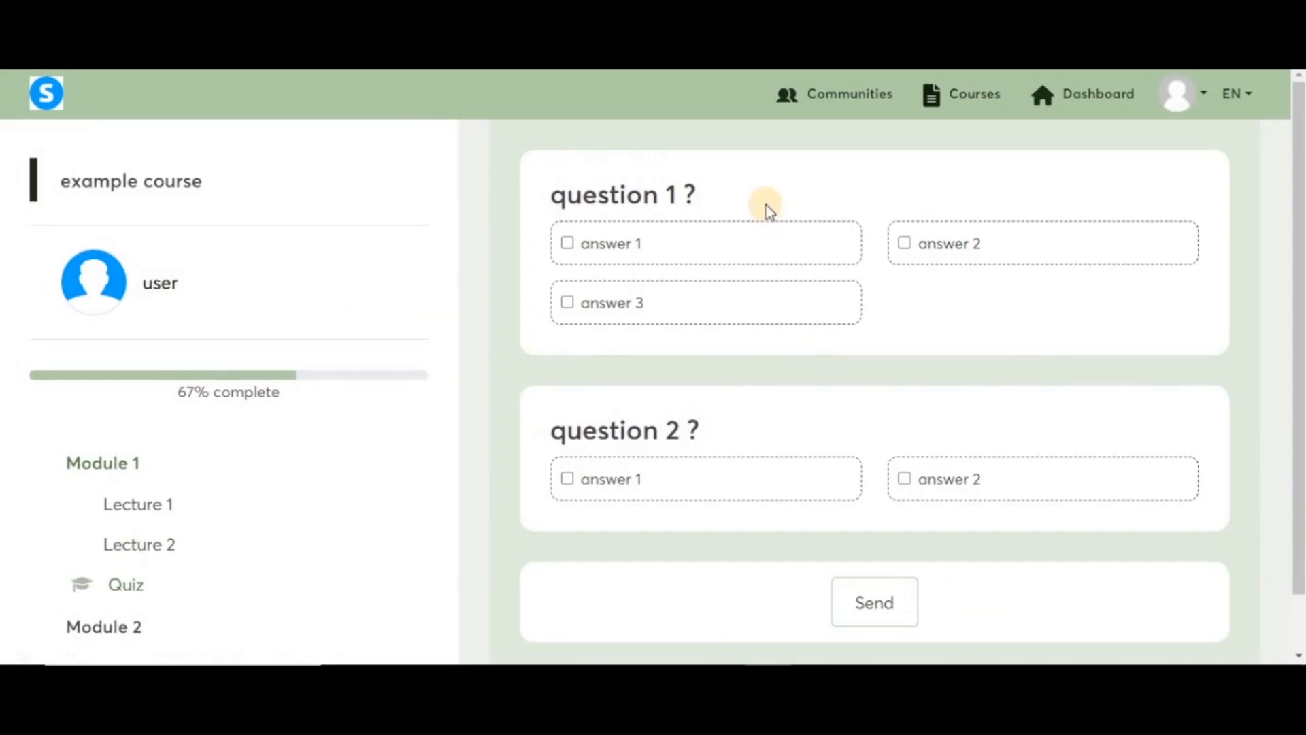
{"action": "left_click", "coordinate": [759, 253]}
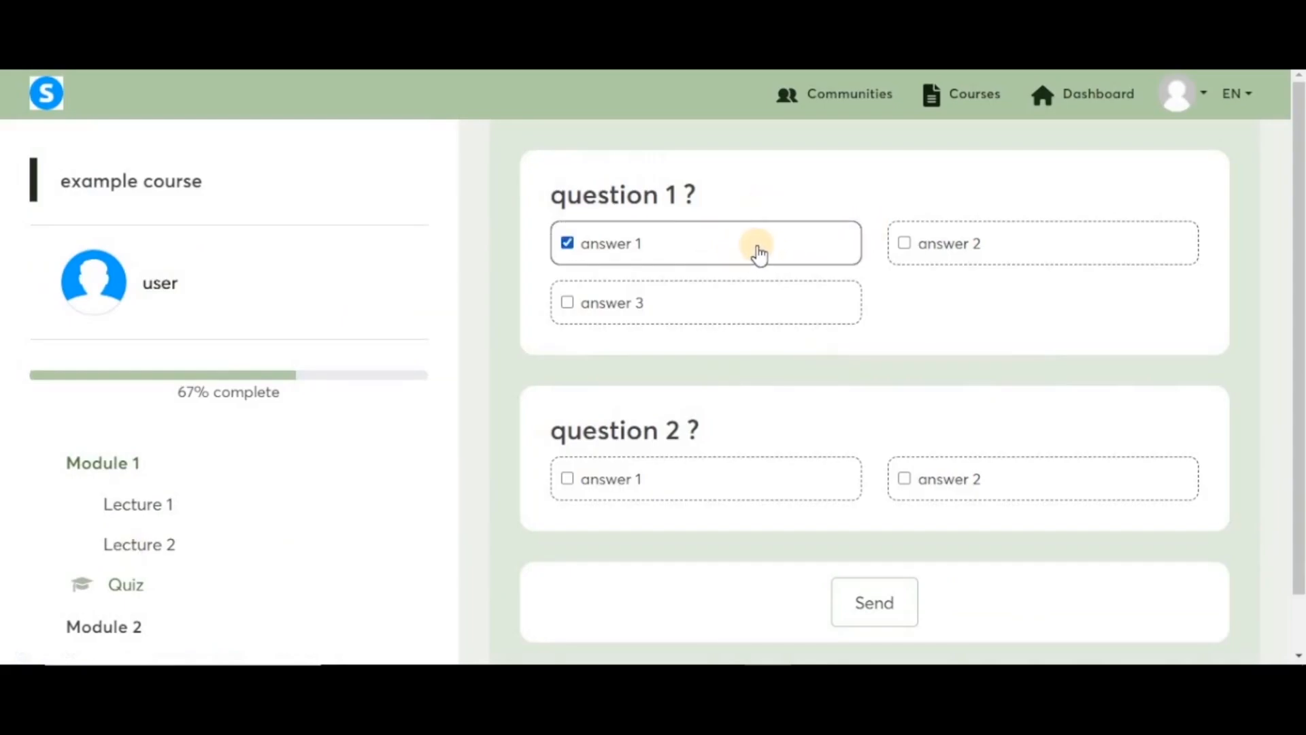
{"action": "left_click", "coordinate": [938, 487]}
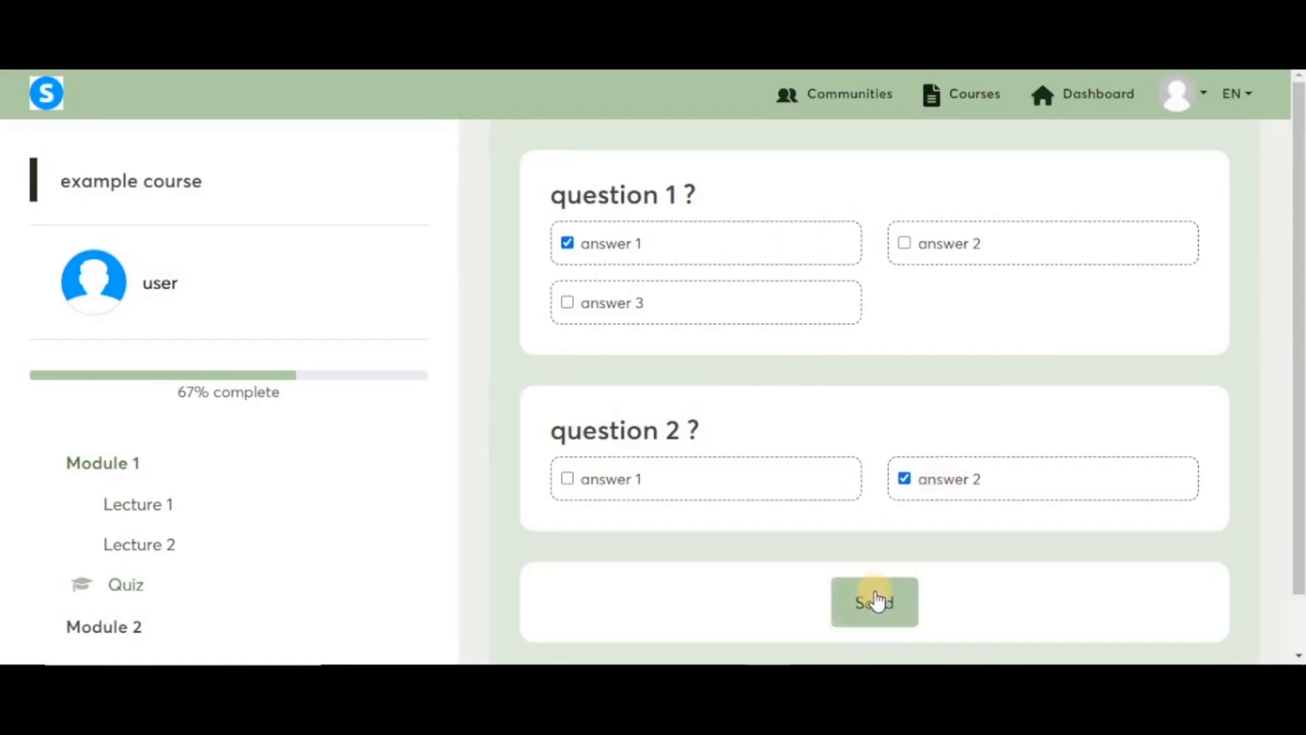
{"action": "left_click", "coordinate": [875, 602]}
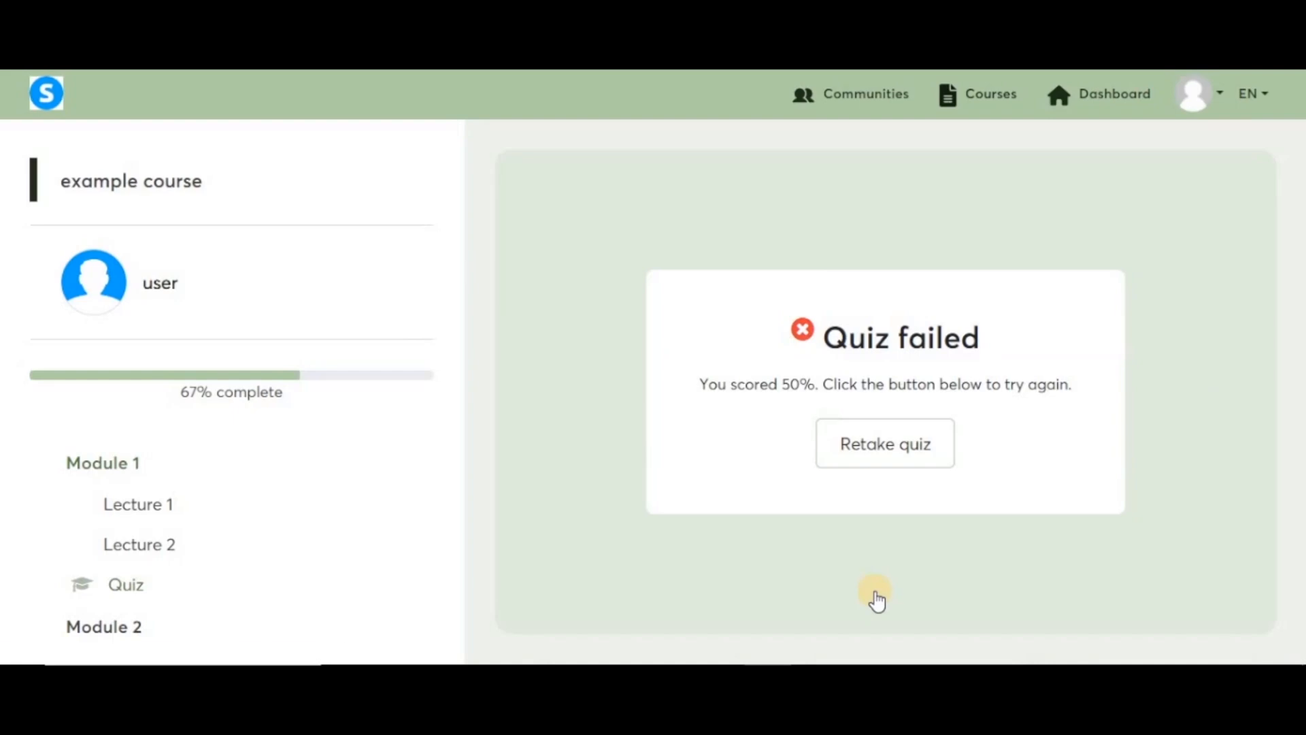
- Retake the quiz choosing answer 2 for both questions, submit, and view the results
{"action": "left_click", "coordinate": [881, 449]}
{"action": "left_click", "coordinate": [955, 253]}
{"action": "left_click", "coordinate": [967, 487]}
{"action": "left_click", "coordinate": [884, 595]}
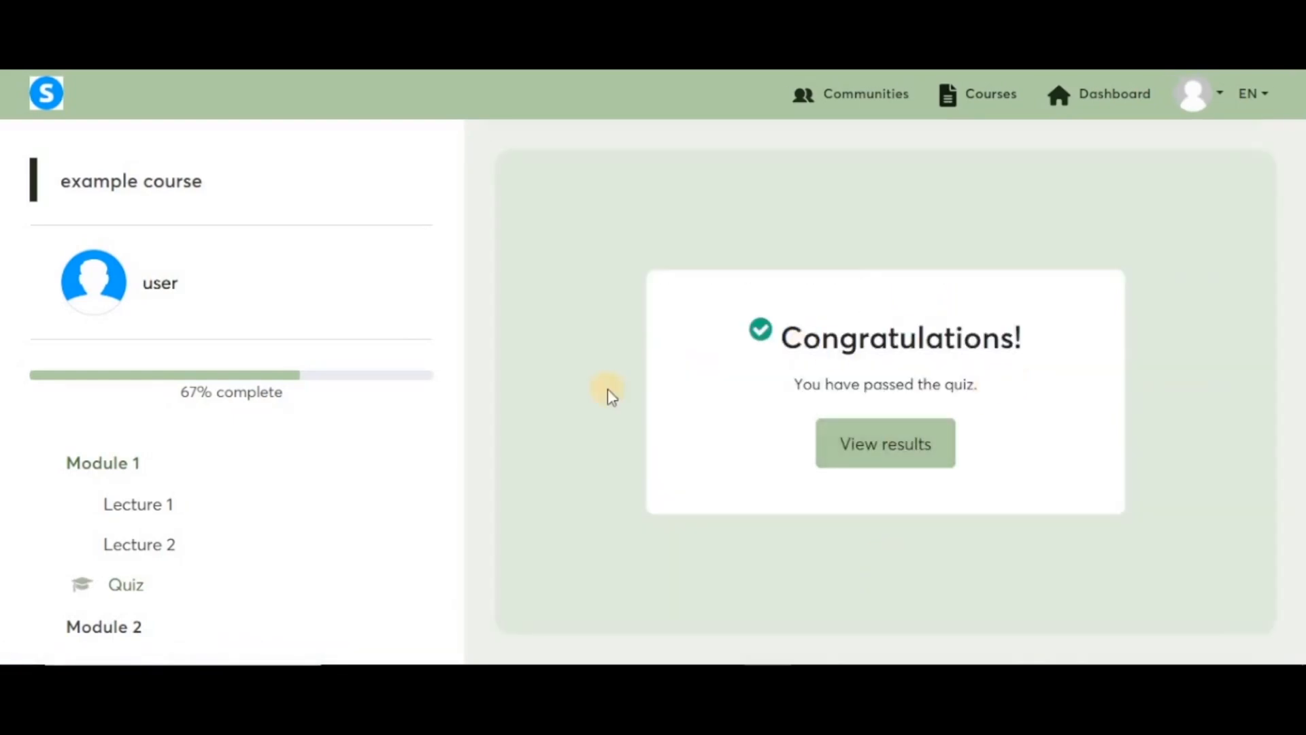
{"action": "left_click", "coordinate": [889, 456]}
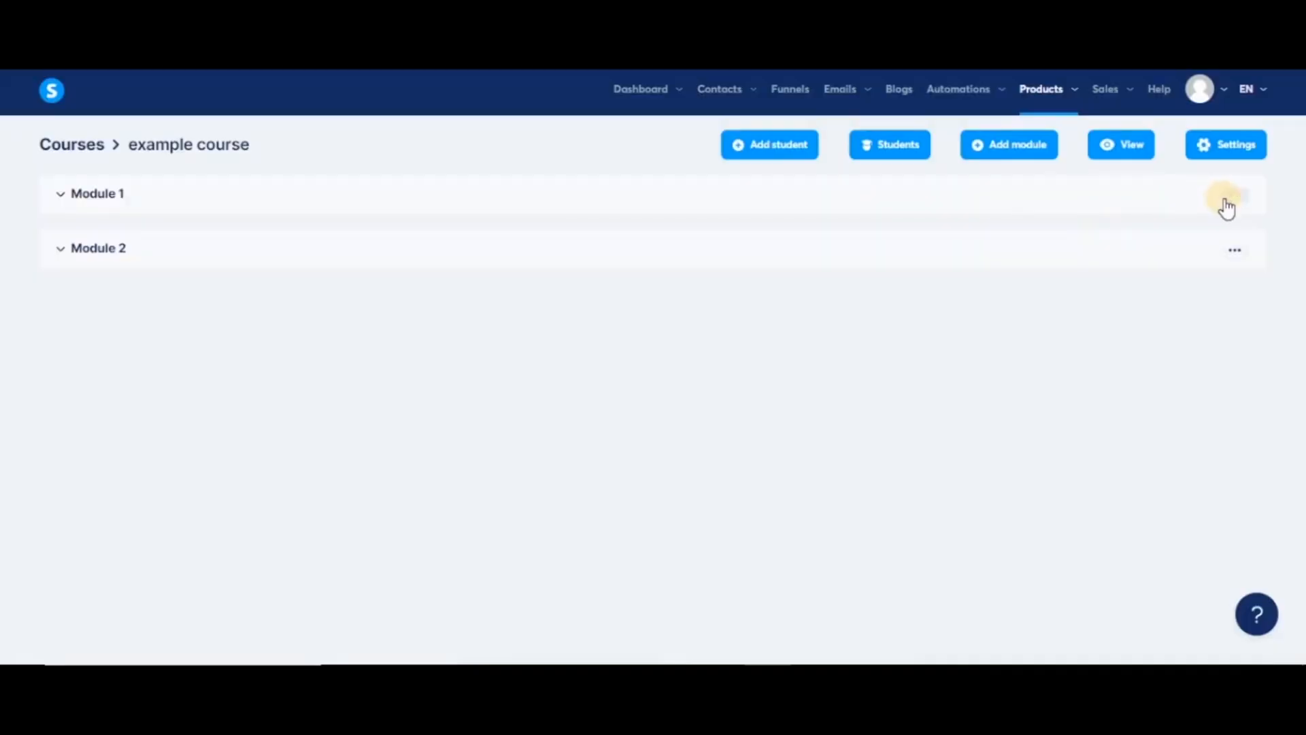
- Open the Module 1 quiz results and the test student's attempts scoring 100%, 50% and 0%
{"action": "left_click", "coordinate": [1234, 195]}
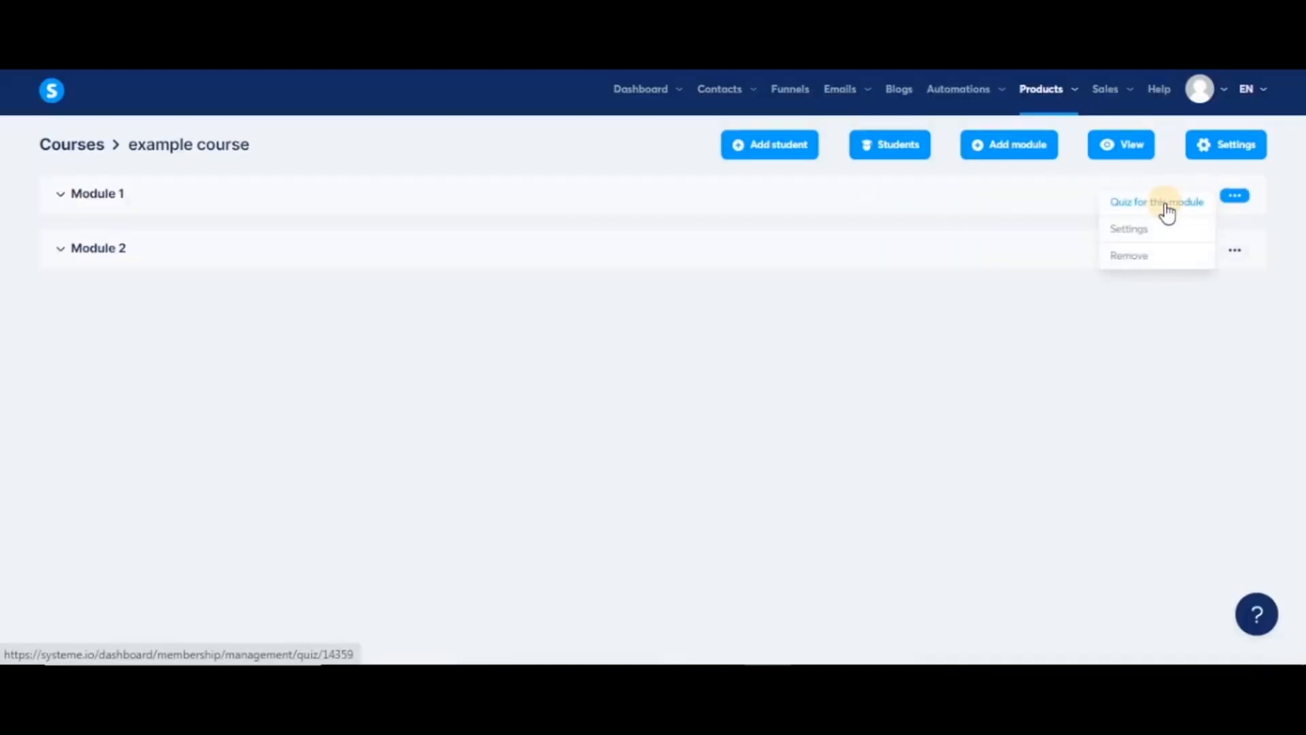
{"action": "left_click", "coordinate": [1175, 211]}
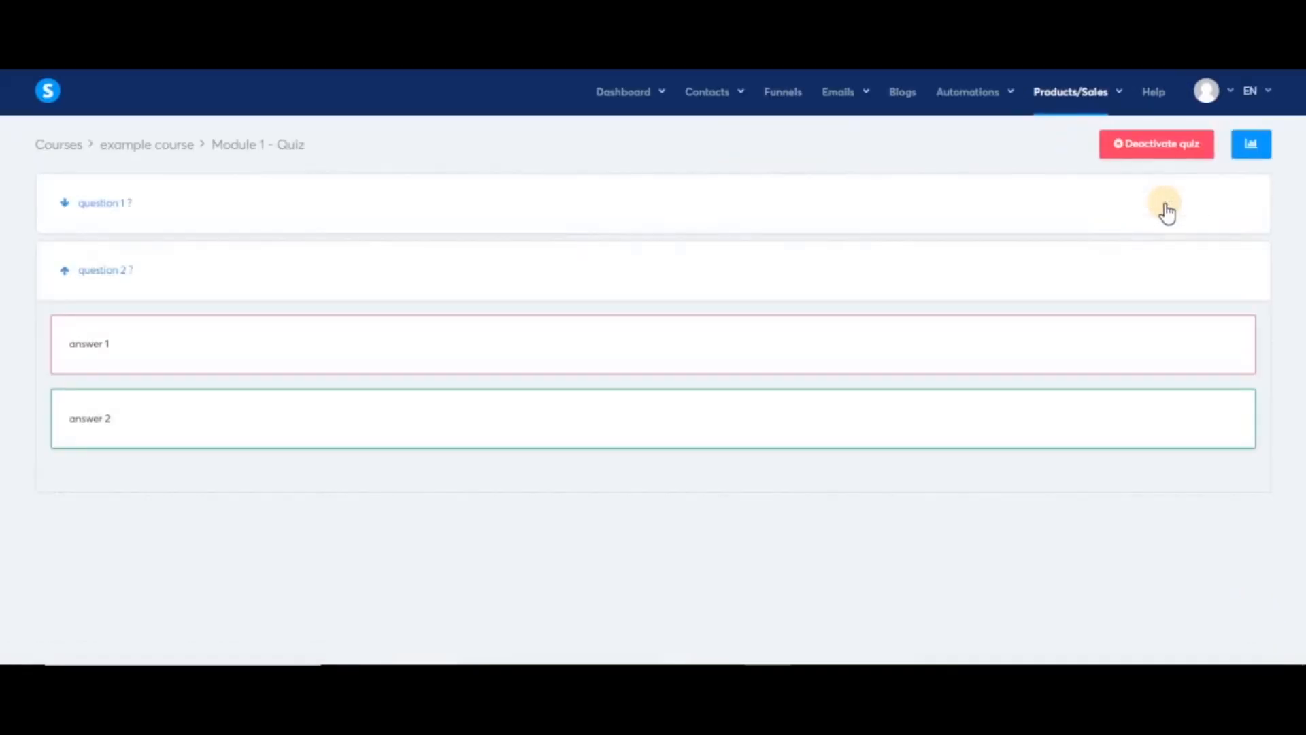
{"action": "left_click", "coordinate": [1255, 154]}
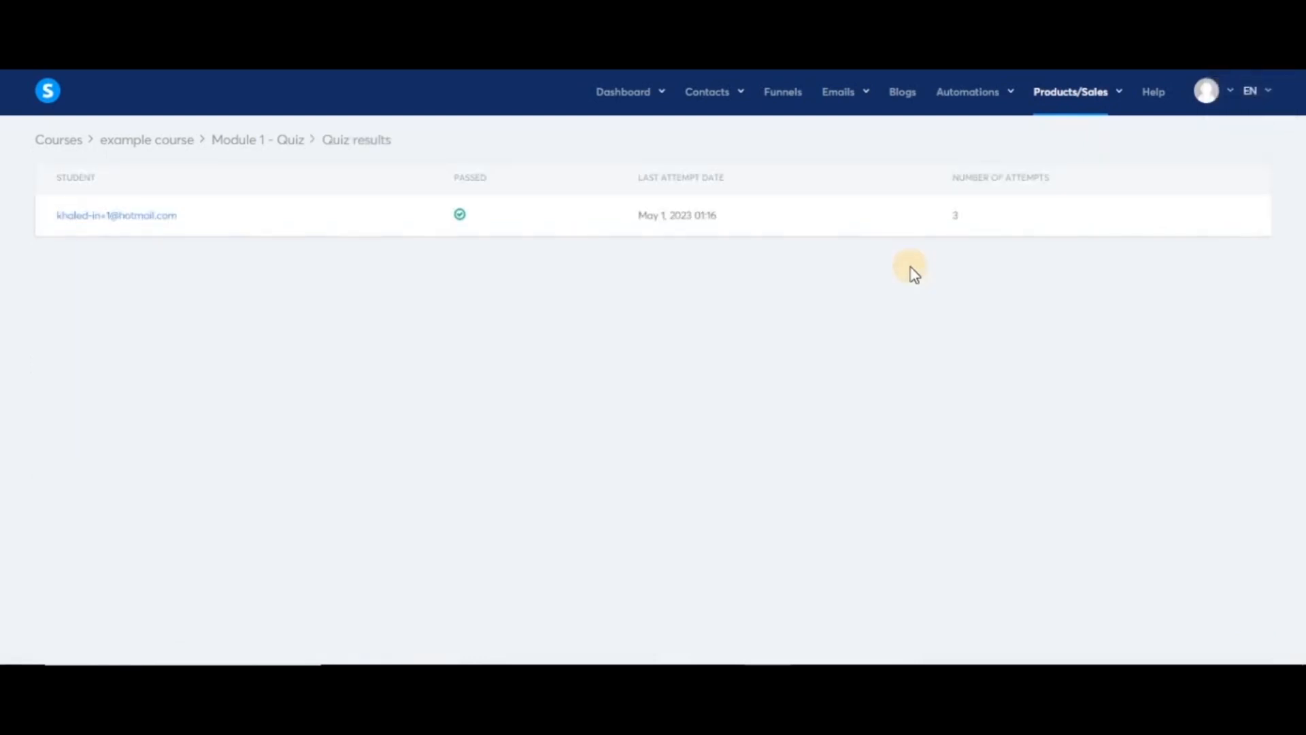
{"action": "left_click", "coordinate": [168, 222]}
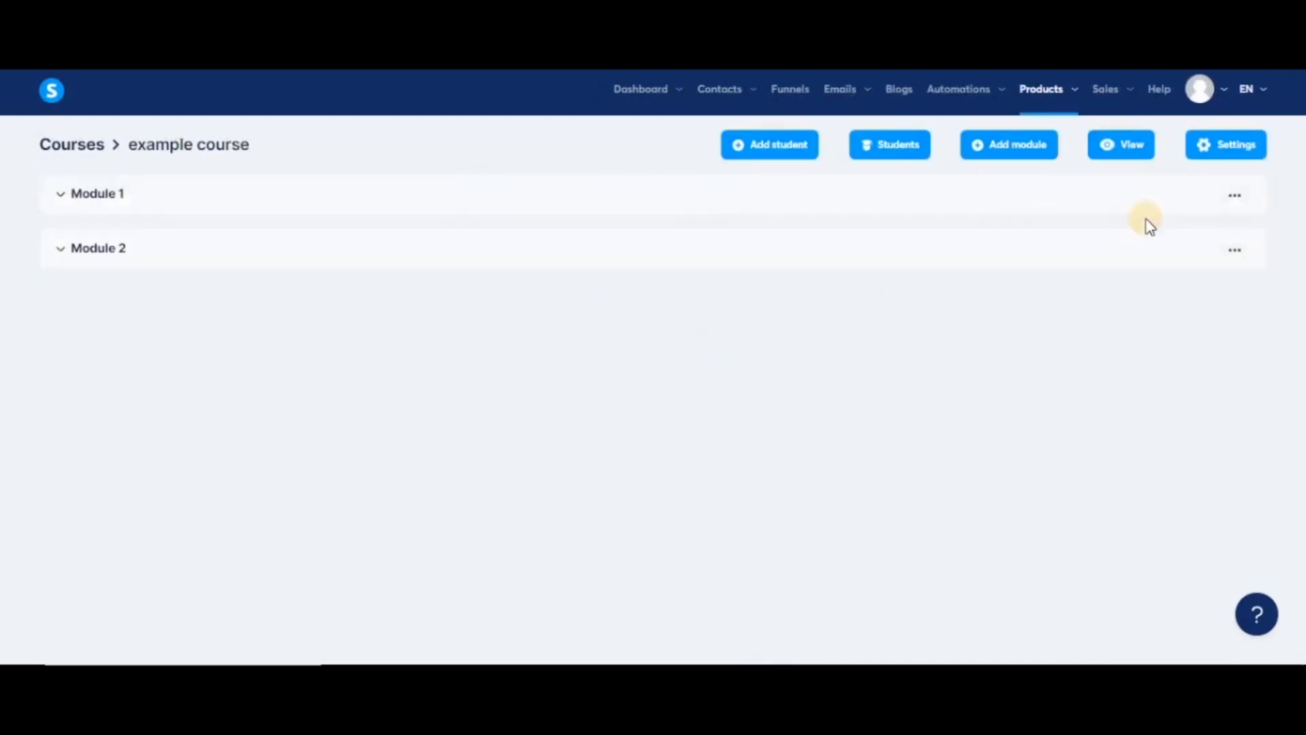
- In Module 1's settings, set the sales page to 'sell test funnel' with step Sales page and save
{"action": "left_click", "coordinate": [1234, 197]}
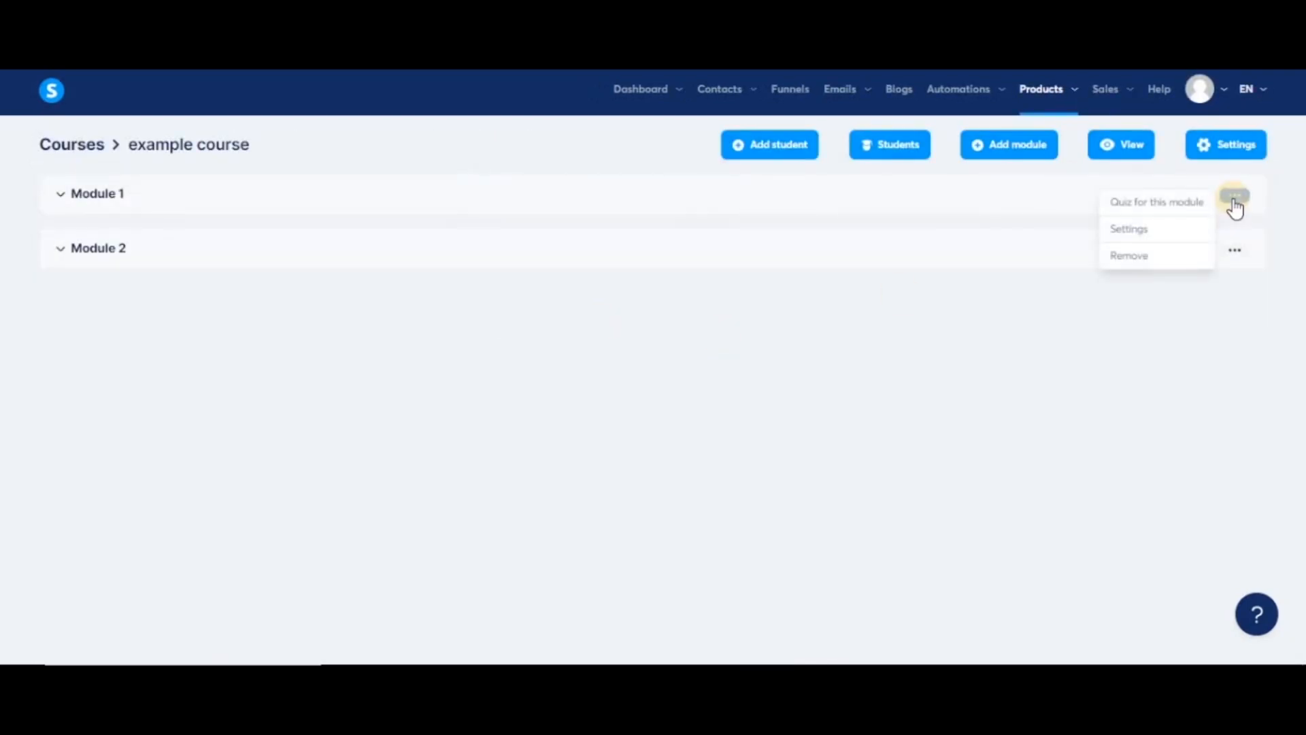
{"action": "left_click", "coordinate": [1138, 233]}
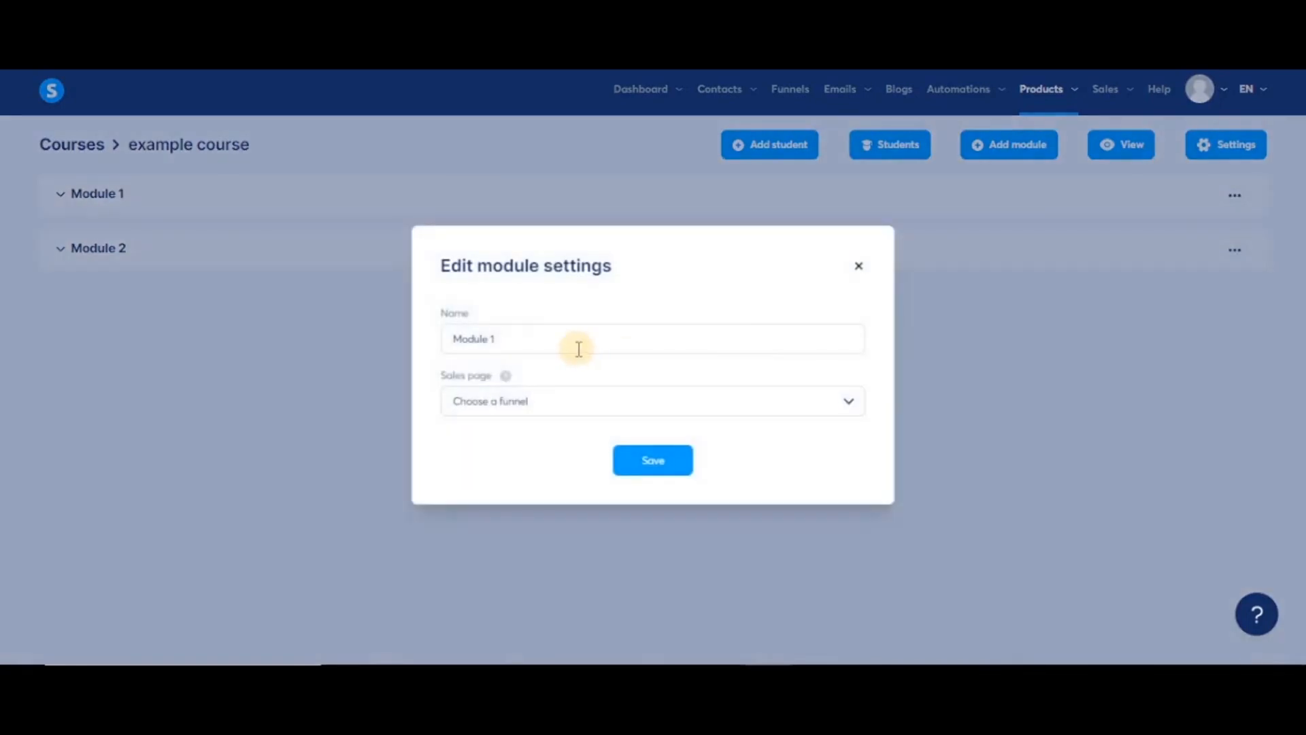
{"action": "triple_click", "coordinate": [490, 339]}
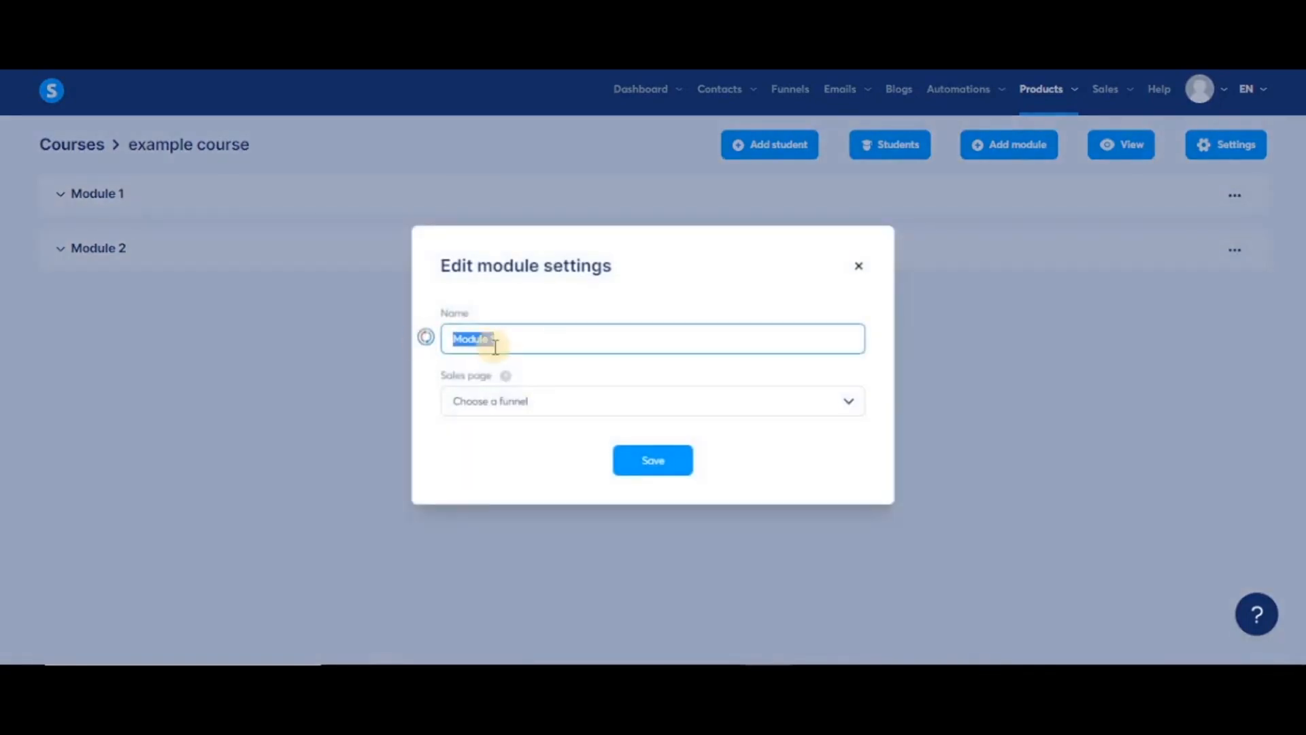
{"action": "left_click", "coordinate": [680, 380]}
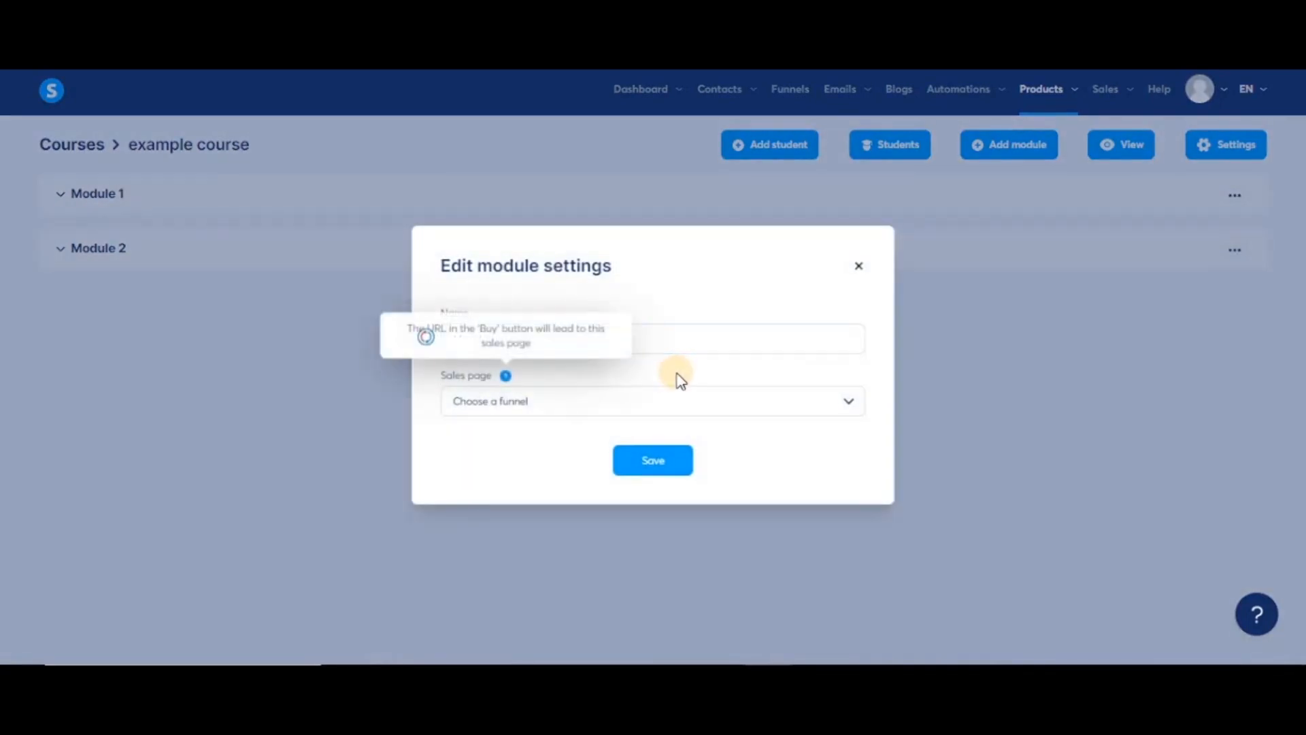
{"action": "left_click", "coordinate": [848, 406]}
{"action": "left_click", "coordinate": [647, 464]}
{"action": "left_click", "coordinate": [830, 435]}
{"action": "left_click", "coordinate": [856, 440]}
{"action": "left_click", "coordinate": [647, 492]}
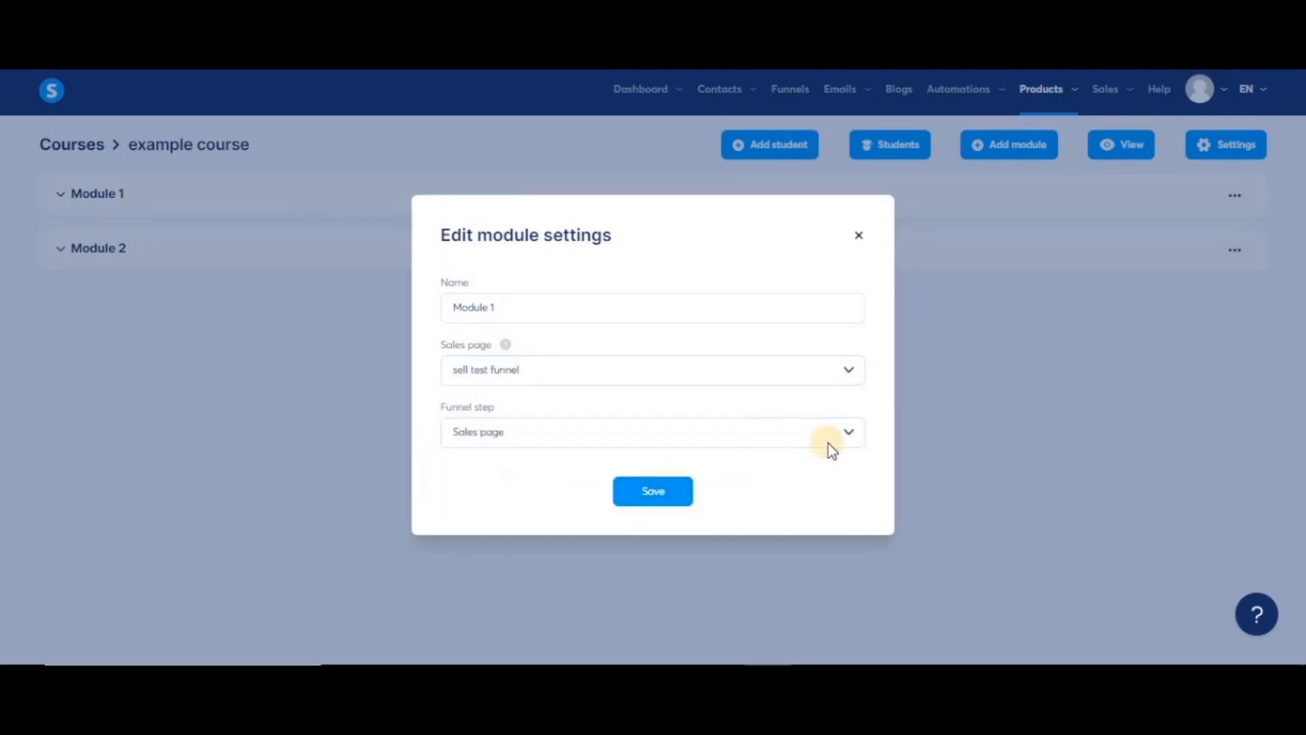
{"action": "left_click", "coordinate": [663, 498]}
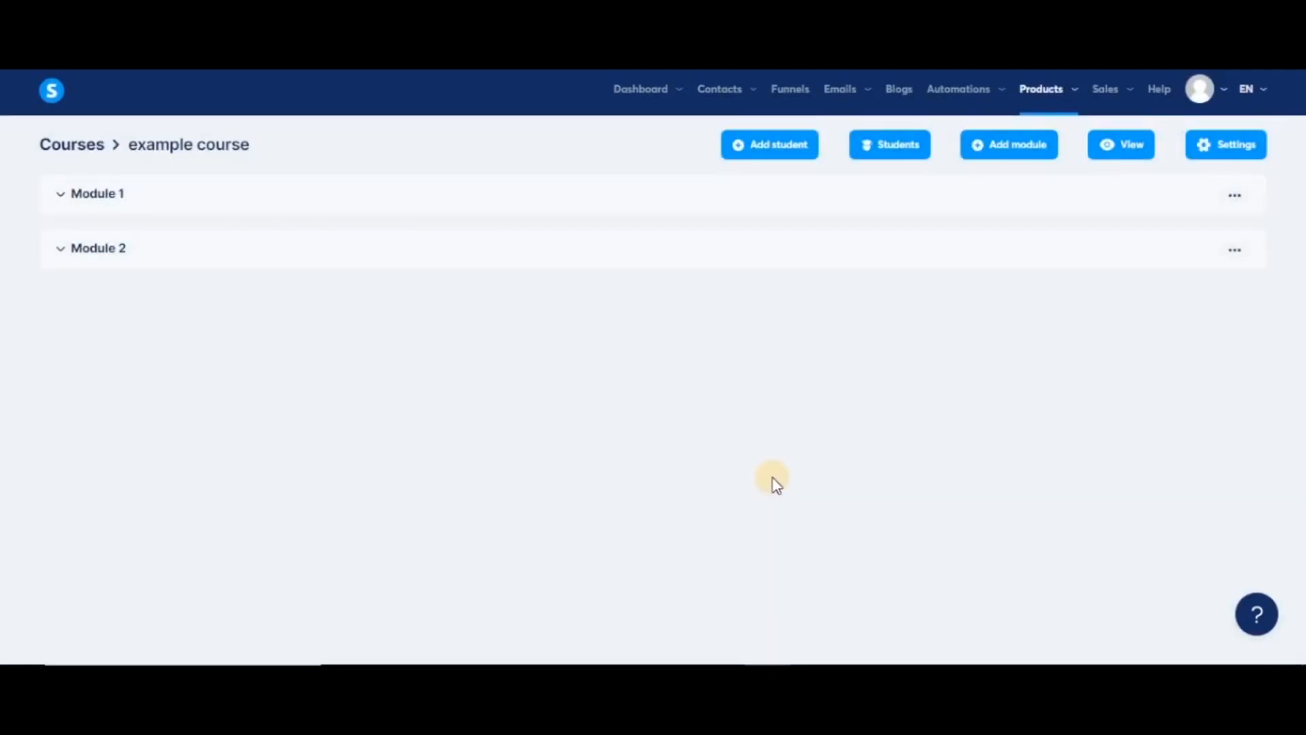
{"action": "left_click", "coordinate": [1235, 195]}
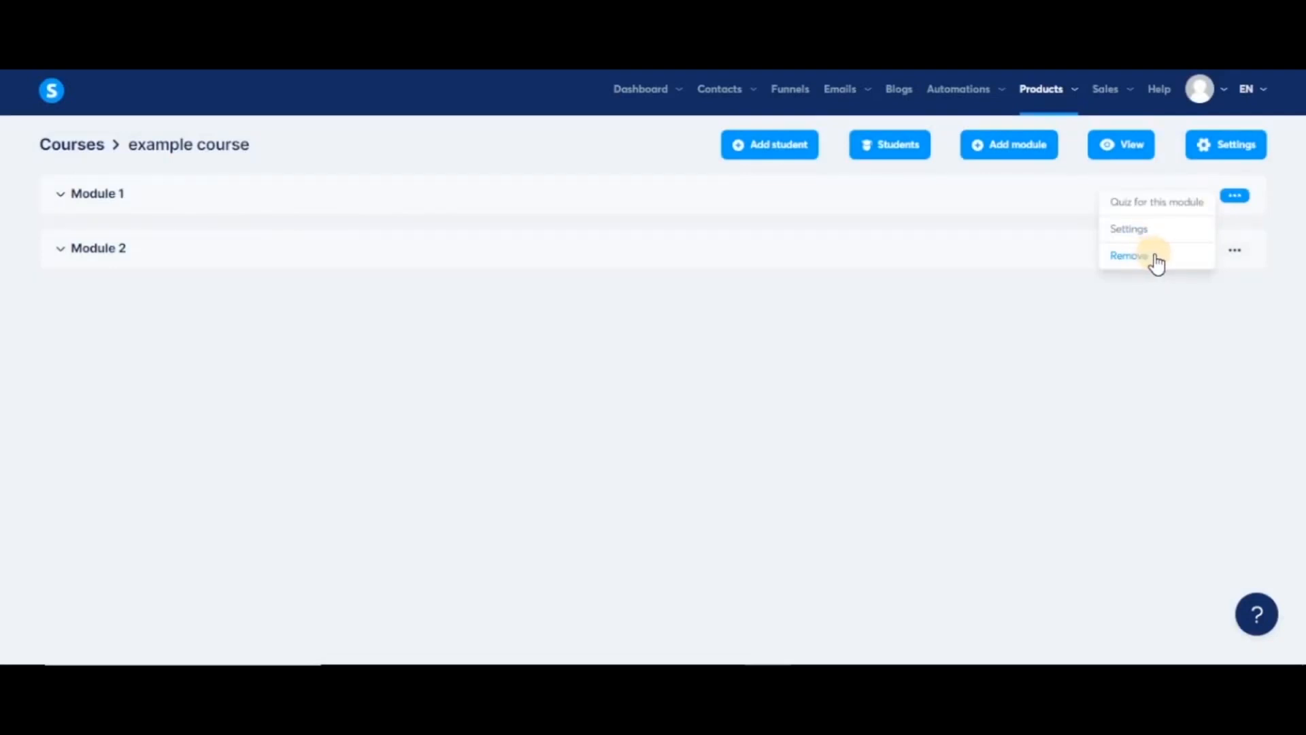
- Cancel removing Module 1, then deactivate Lecture 1 and confirm
{"action": "left_click", "coordinate": [1153, 254]}
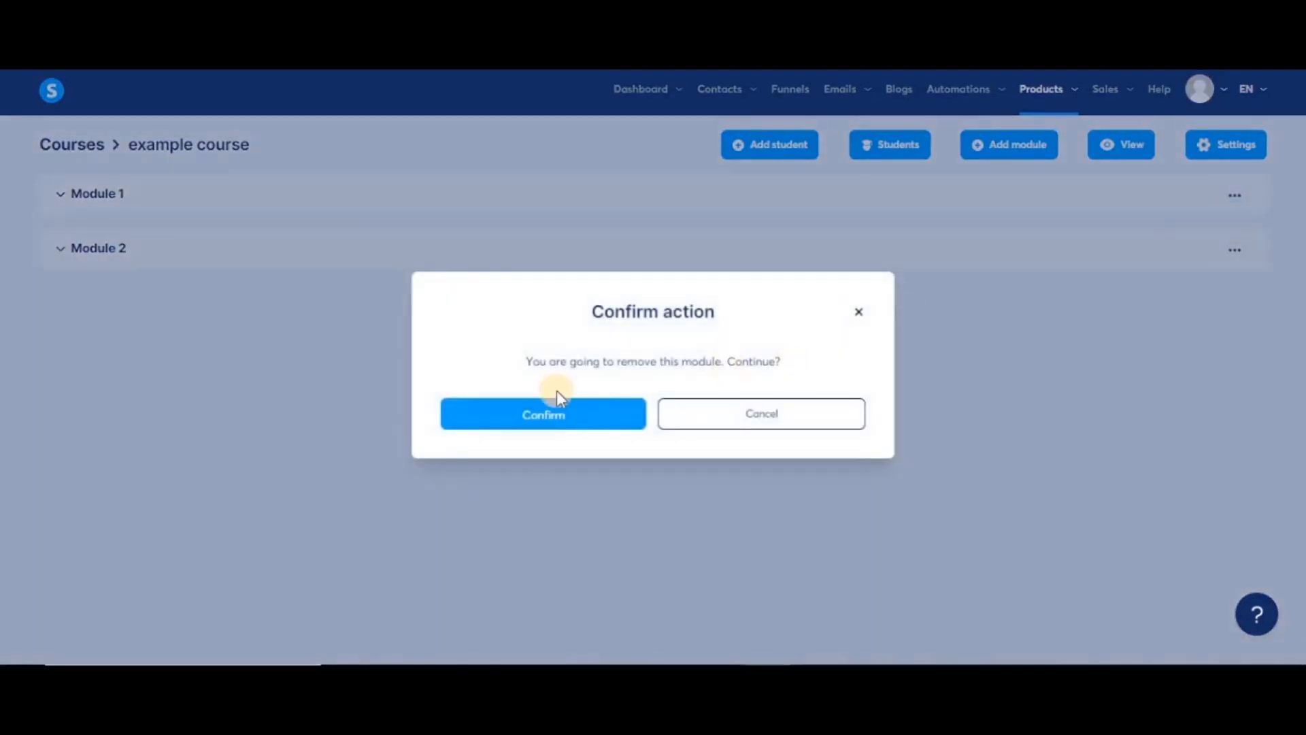
{"action": "left_click", "coordinate": [250, 430]}
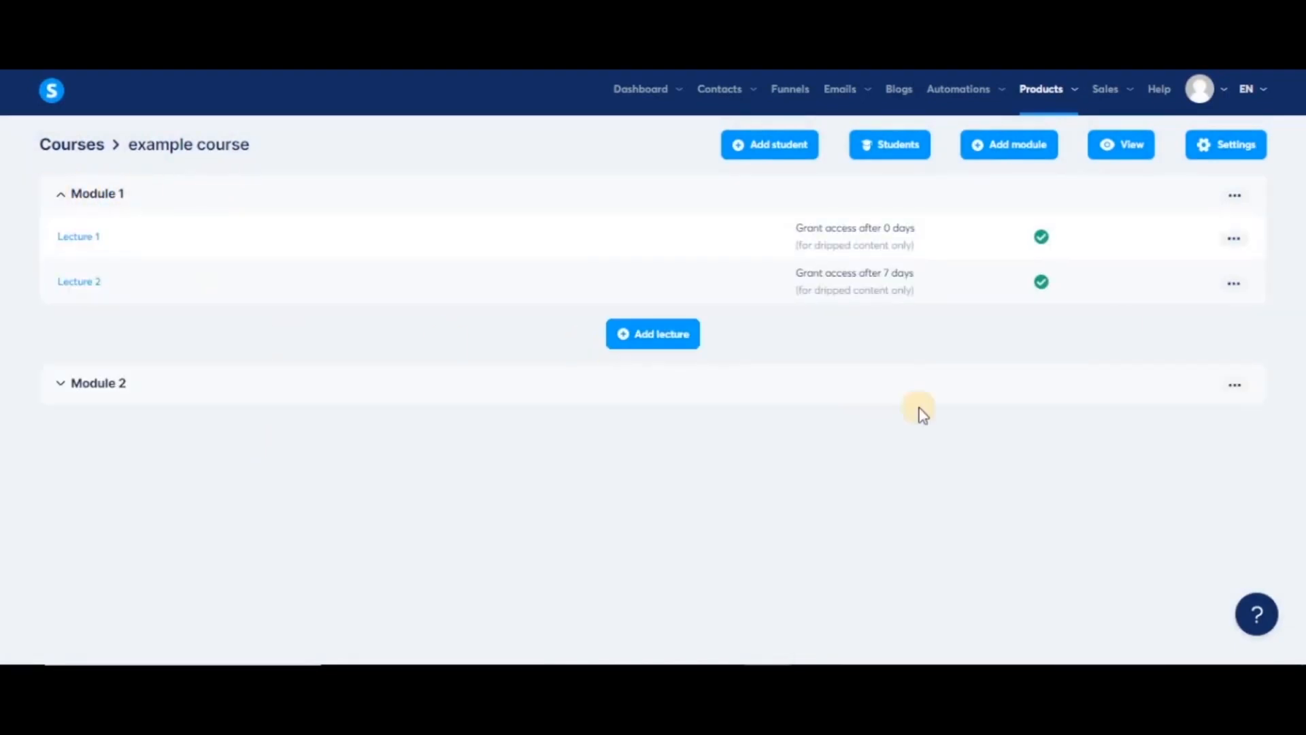
{"action": "left_click", "coordinate": [1234, 239]}
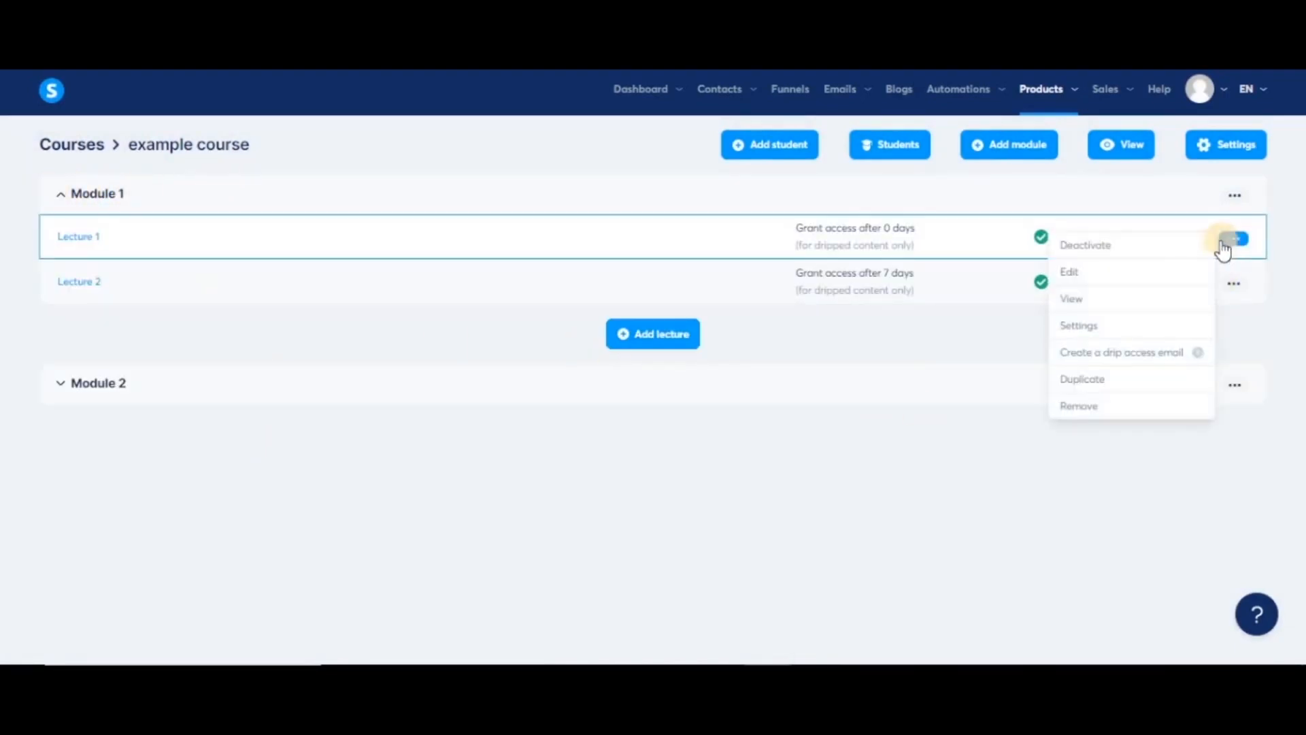
{"action": "left_click", "coordinate": [1120, 255]}
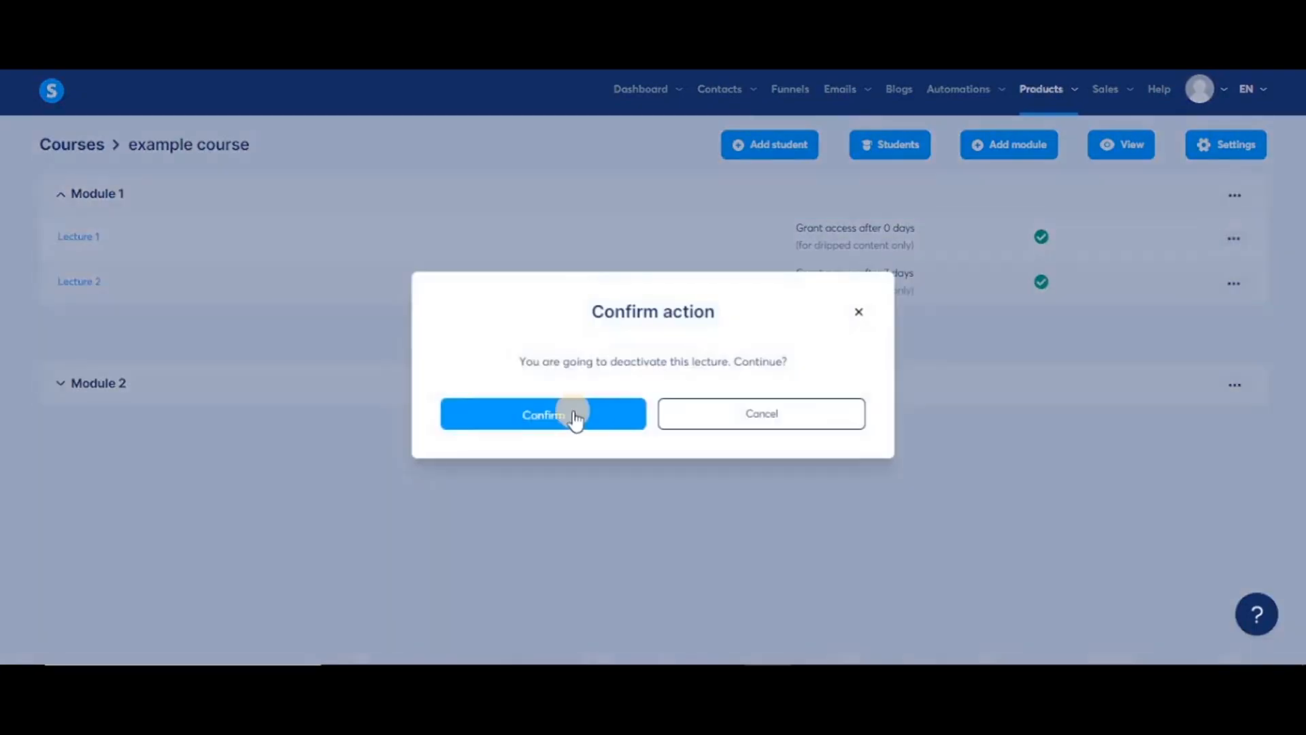
{"action": "left_click", "coordinate": [572, 412]}
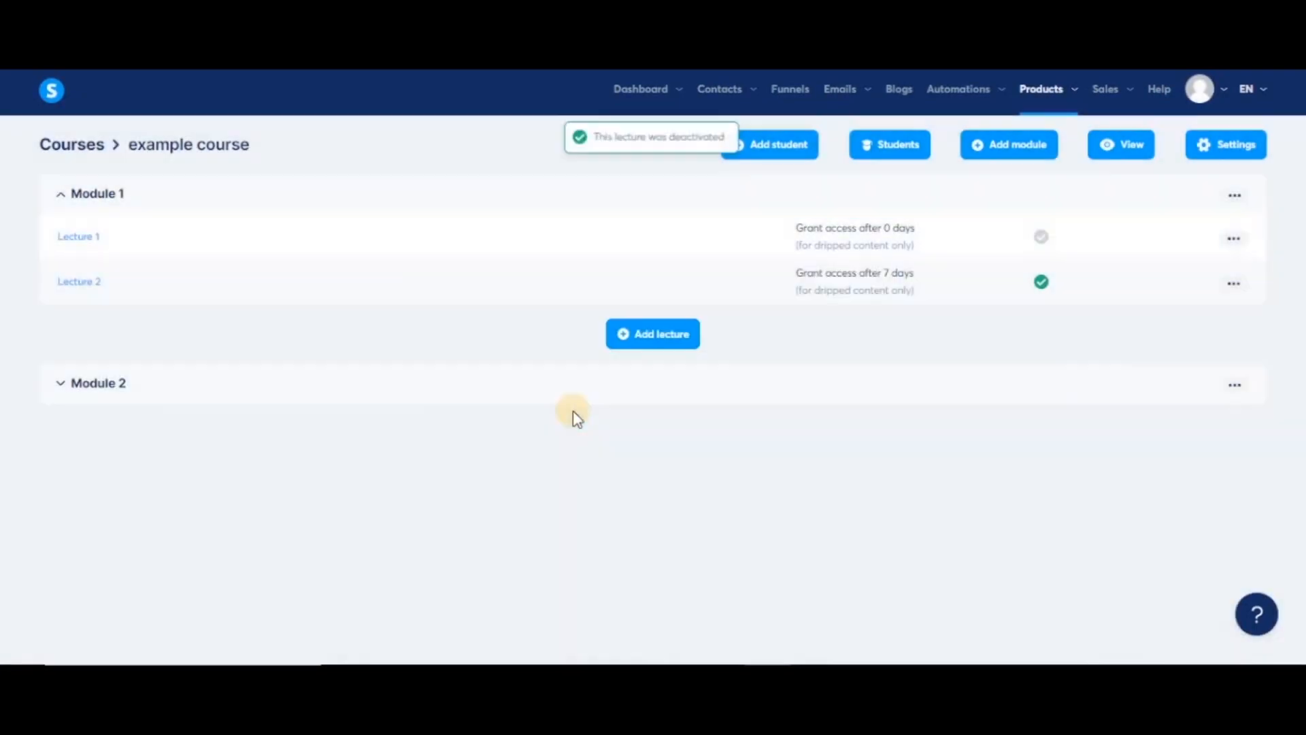
{"action": "left_click", "coordinate": [1233, 239]}
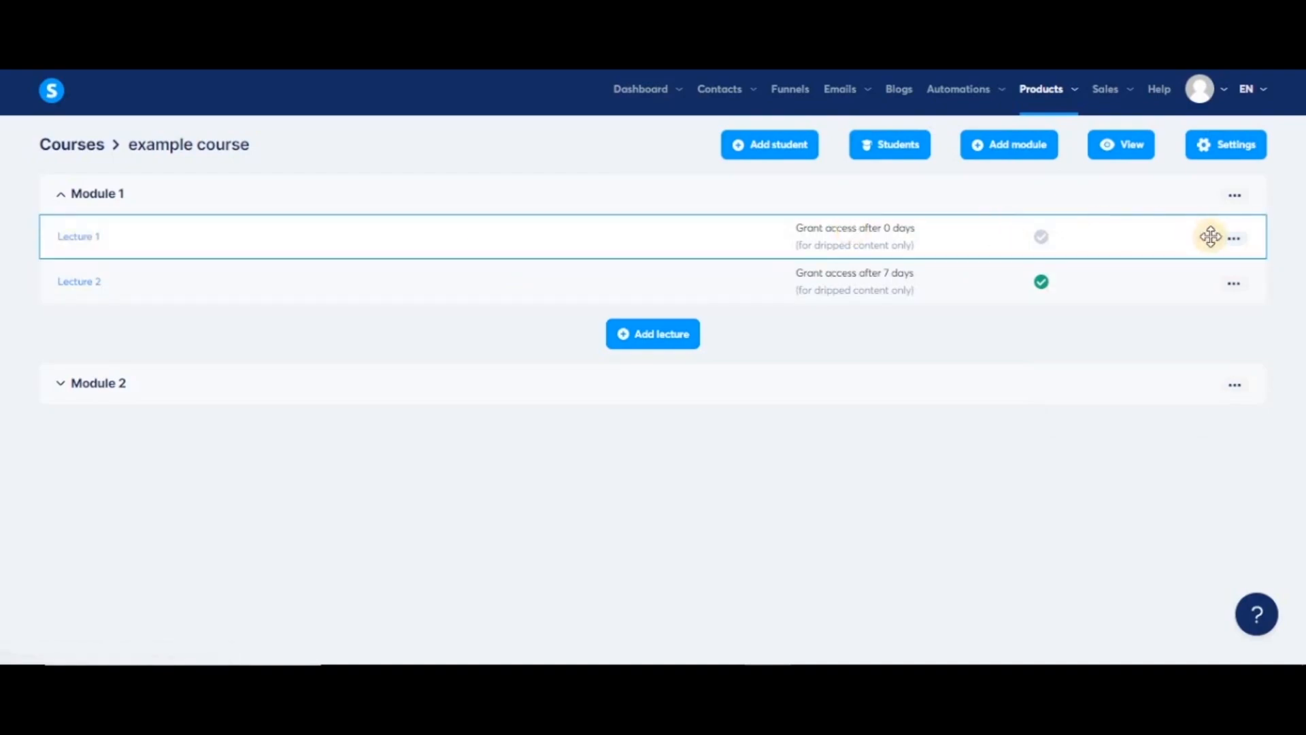
{"action": "left_click", "coordinate": [1233, 239]}
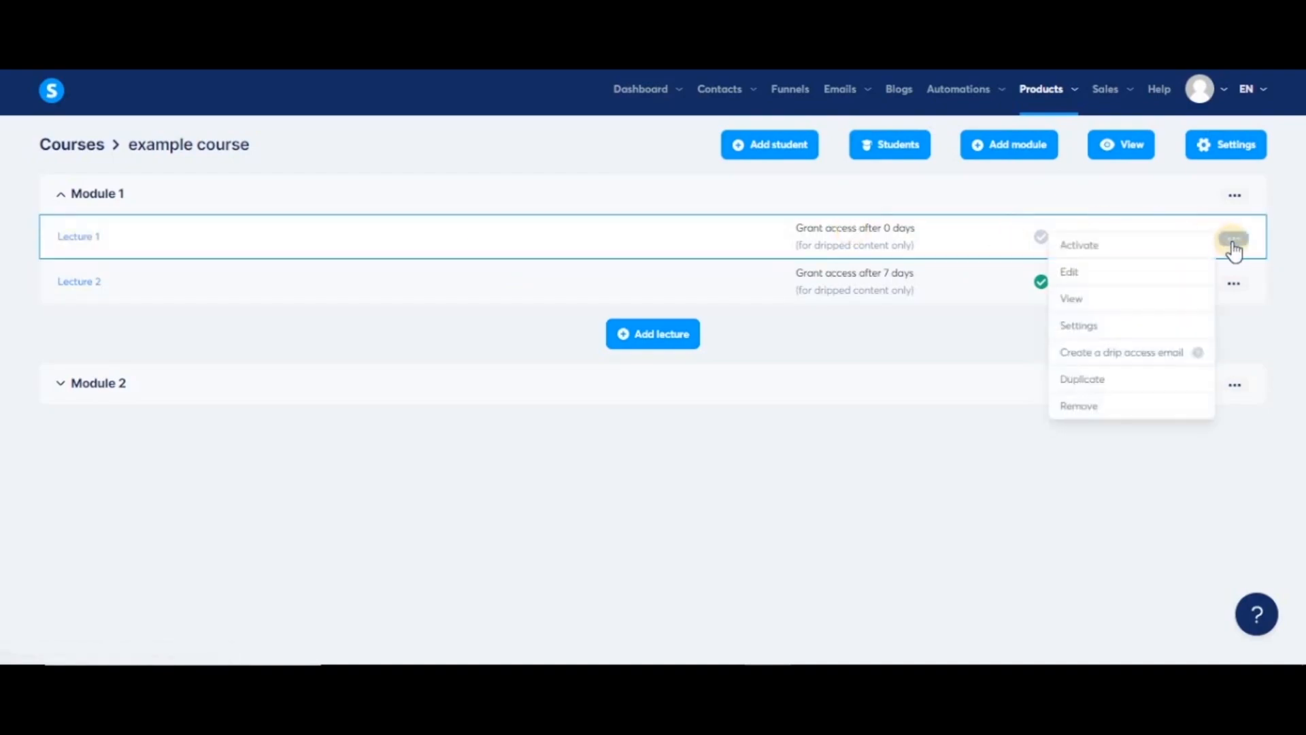
{"action": "left_click", "coordinate": [1082, 300]}
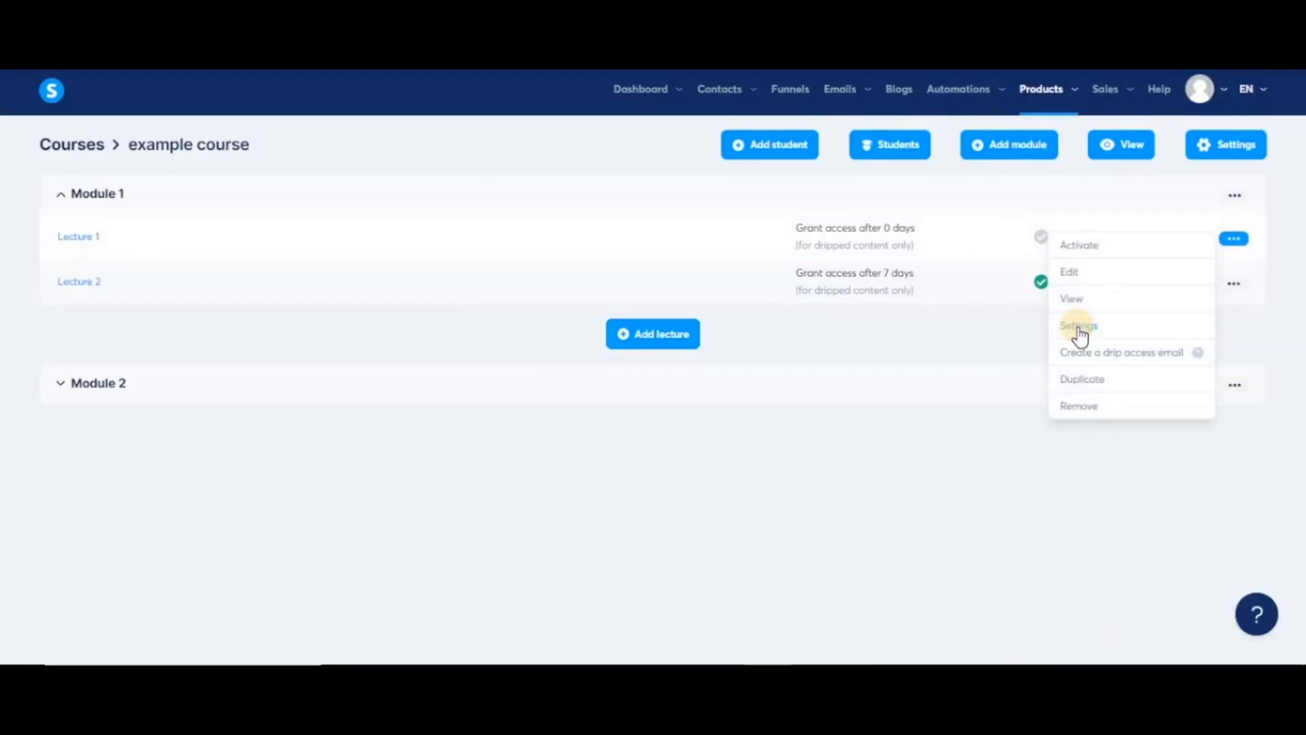
{"action": "left_click", "coordinate": [1080, 326]}
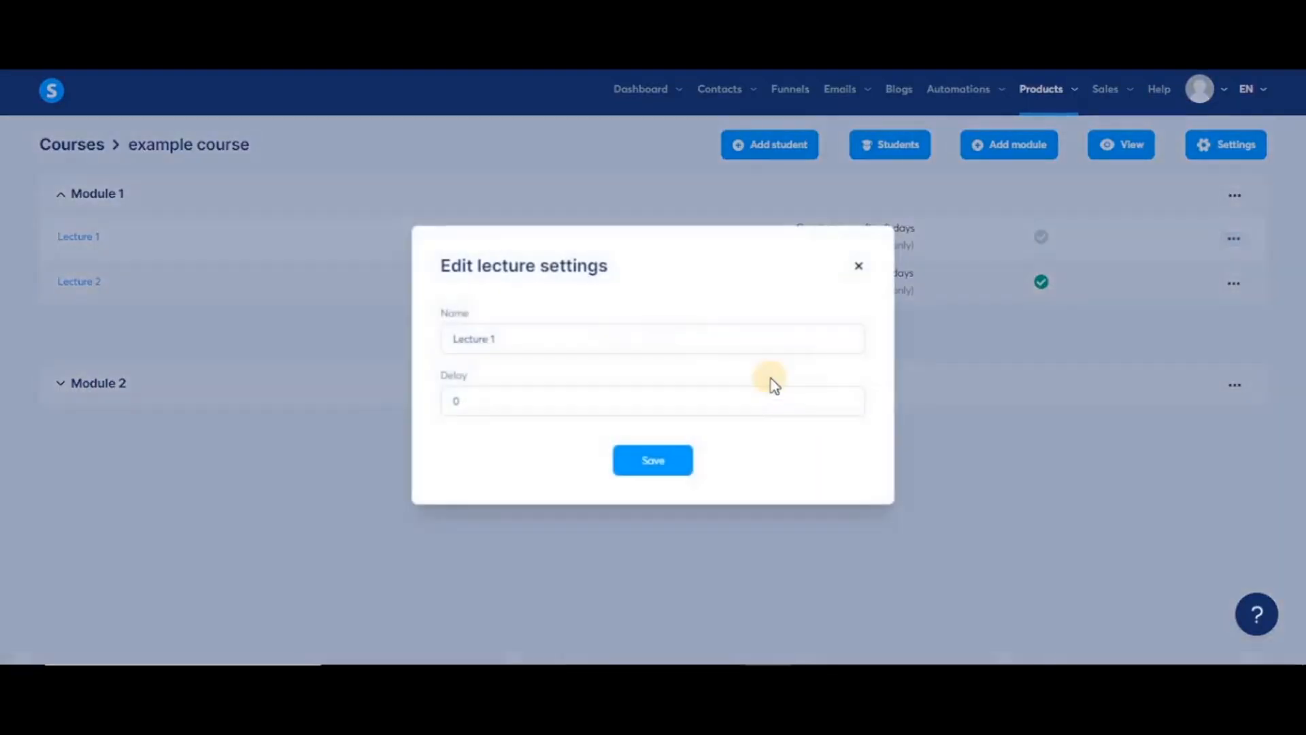
{"action": "triple_click", "coordinate": [515, 344]}
{"action": "left_click", "coordinate": [491, 397]}
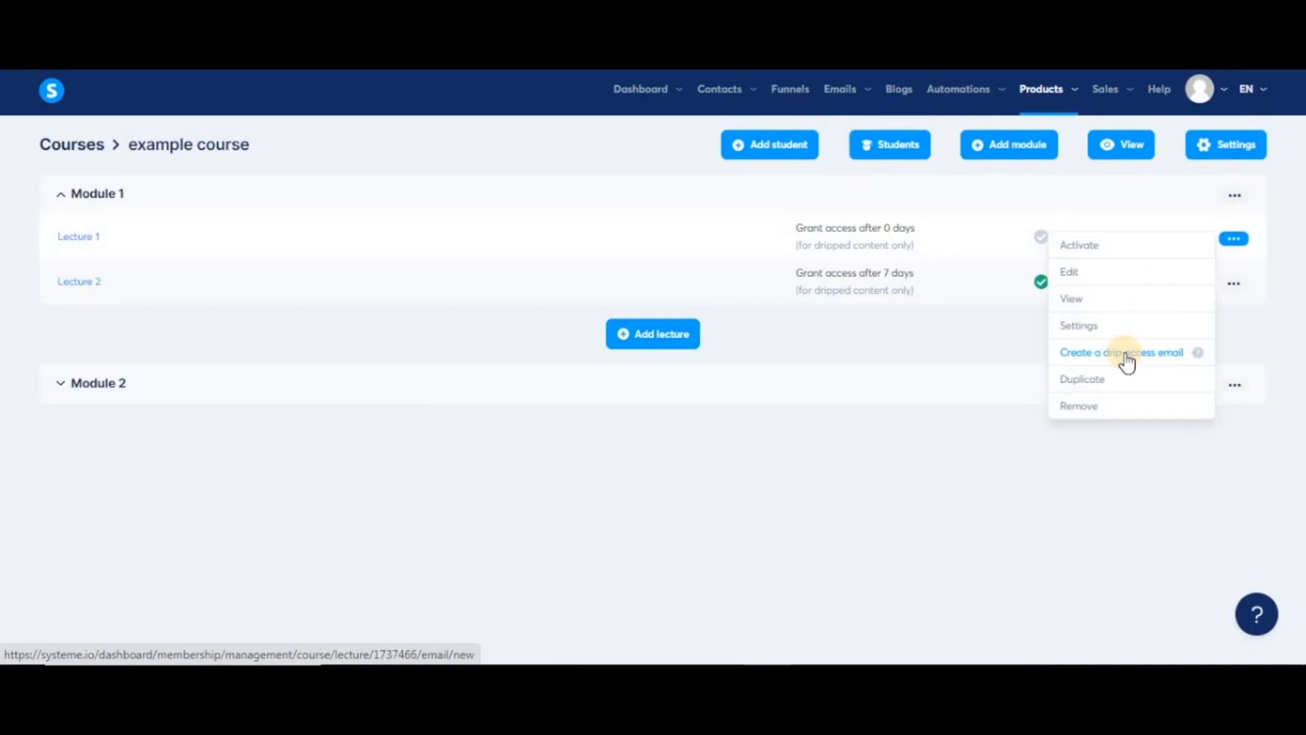
- Write the drip email body 'congratulations !!! Lecture 2 of Module 1 is available now'
{"action": "left_click", "coordinate": [1127, 354]}
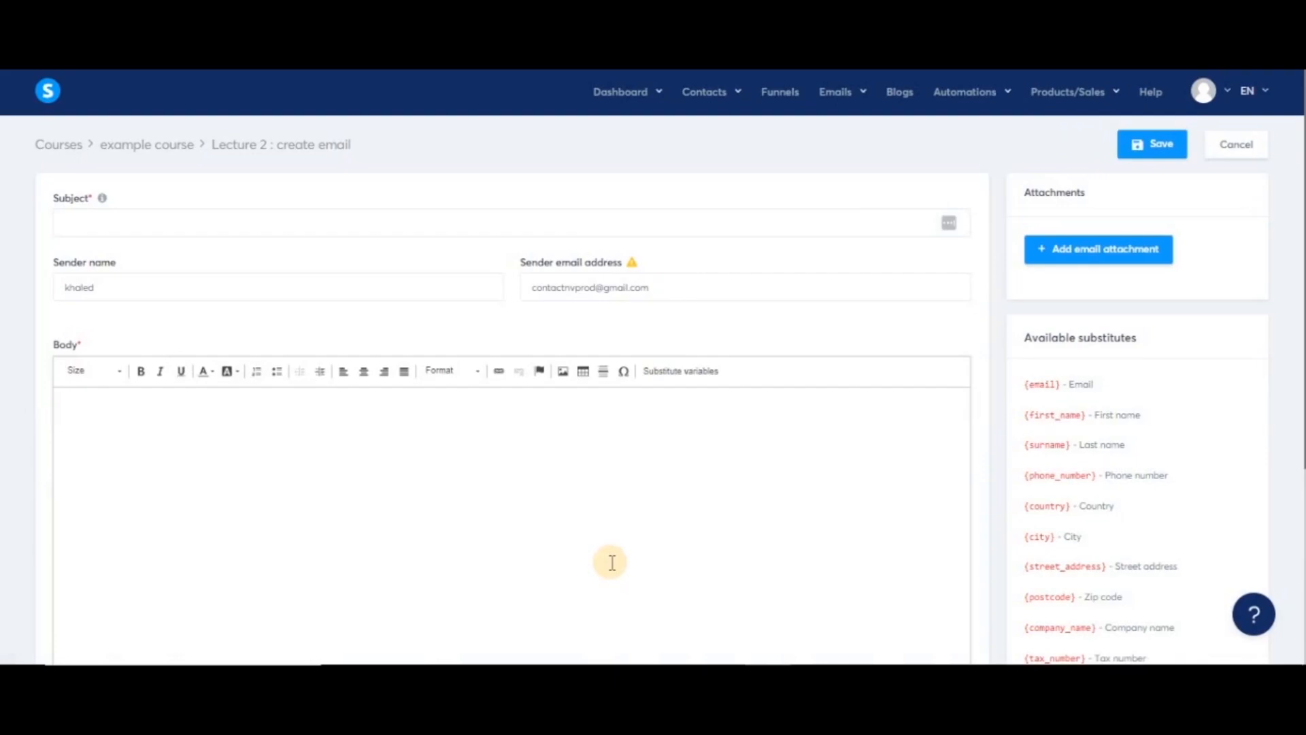
{"action": "left_click", "coordinate": [576, 502]}
{"action": "type", "text": "congratulations !!! Lecture 1 of Module 1 is available "}
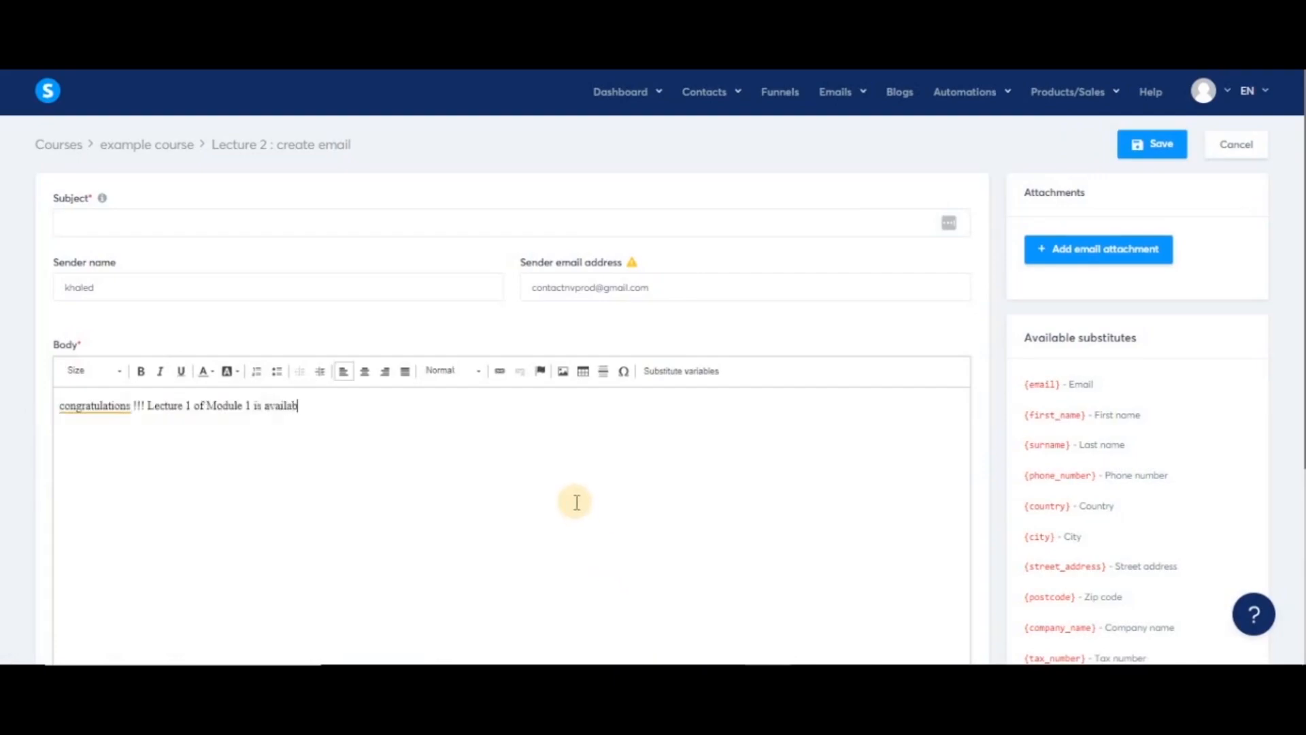
{"action": "type", "text": "now !!"}
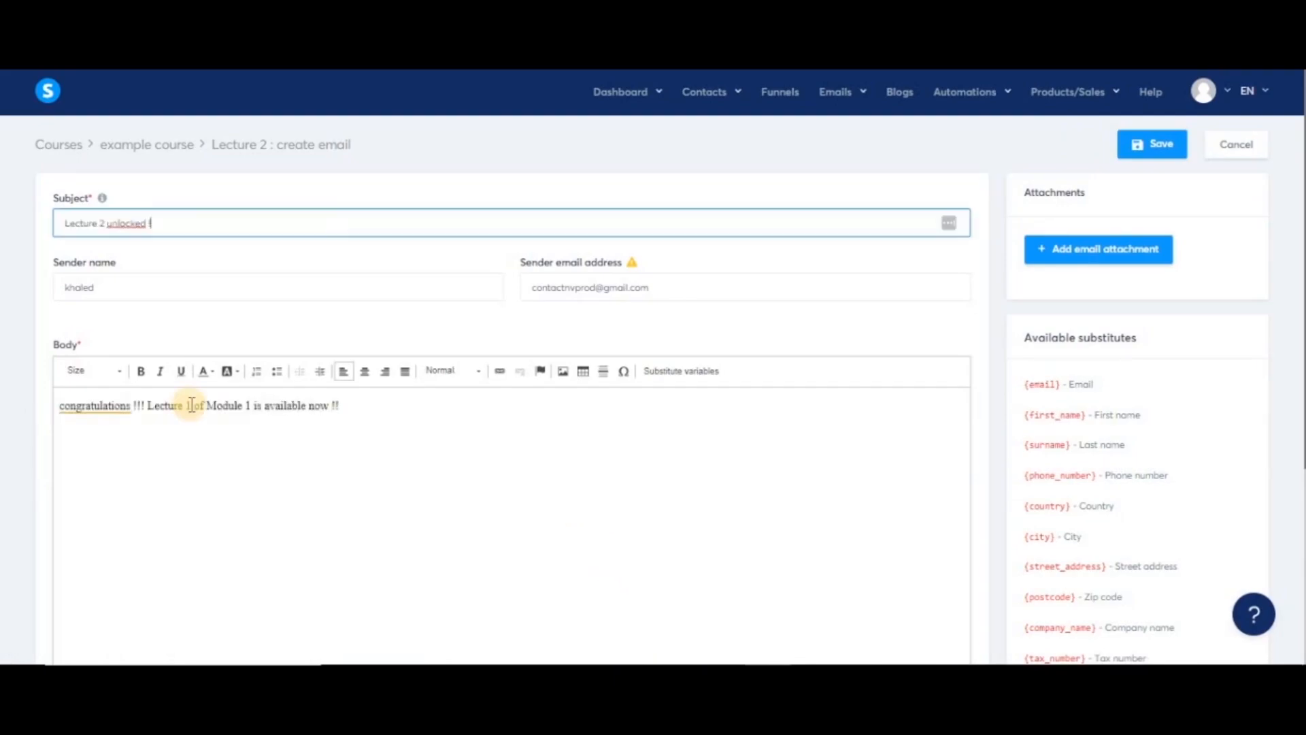
{"action": "left_click", "coordinate": [191, 405]}
{"action": "key", "text": "BackSpace"}
{"action": "type", "text": "2"}
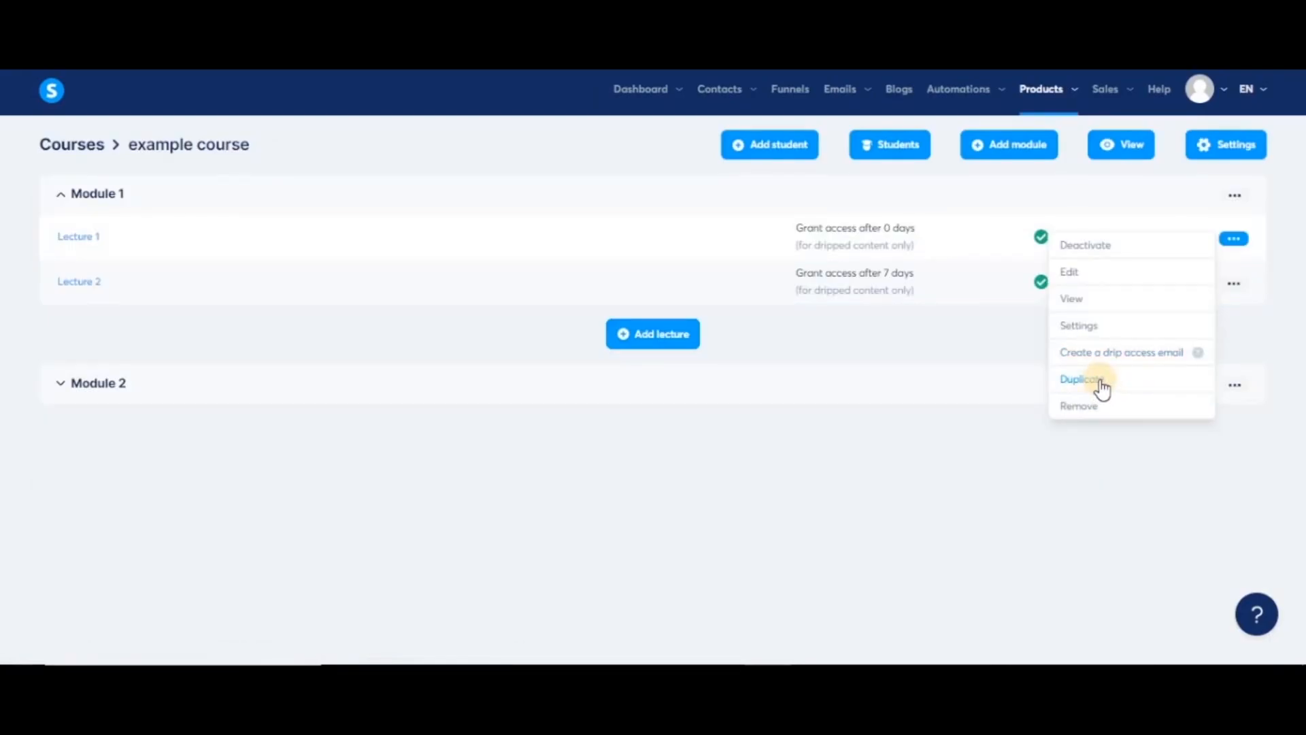
{"action": "left_click", "coordinate": [1102, 389]}
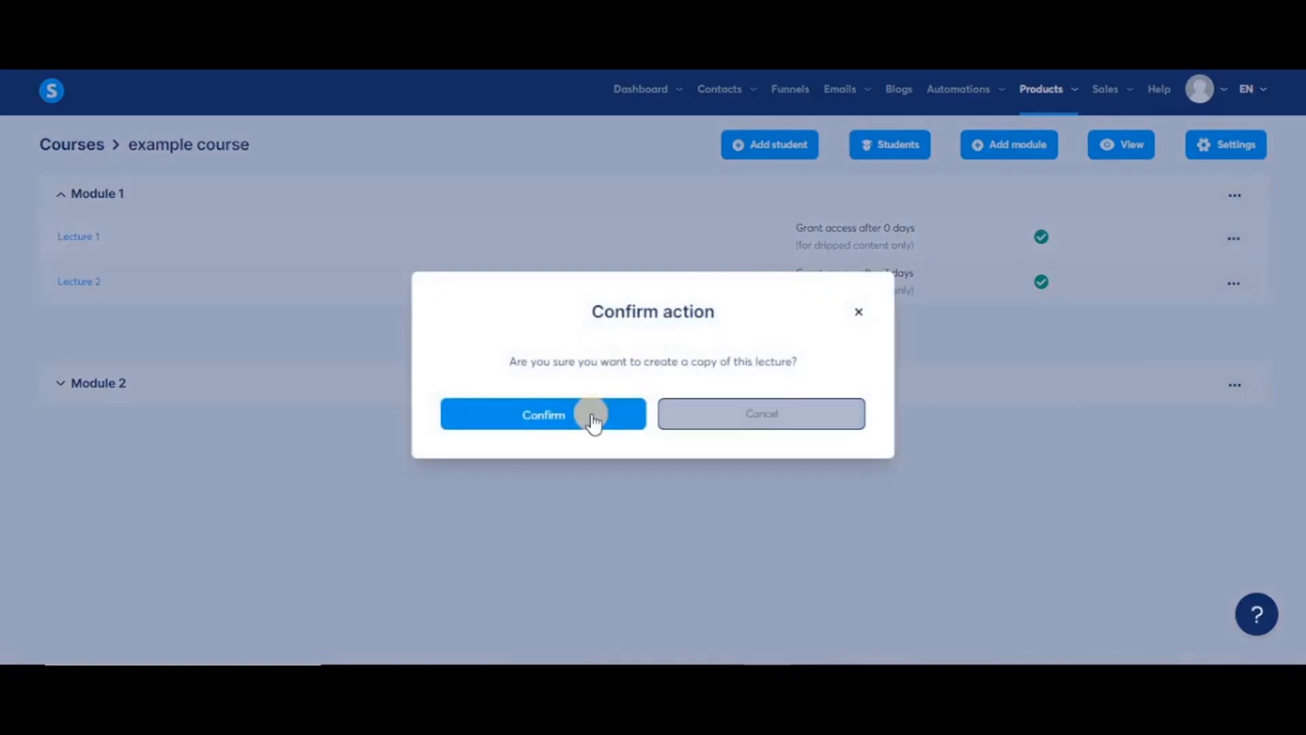
{"action": "left_click", "coordinate": [589, 420]}
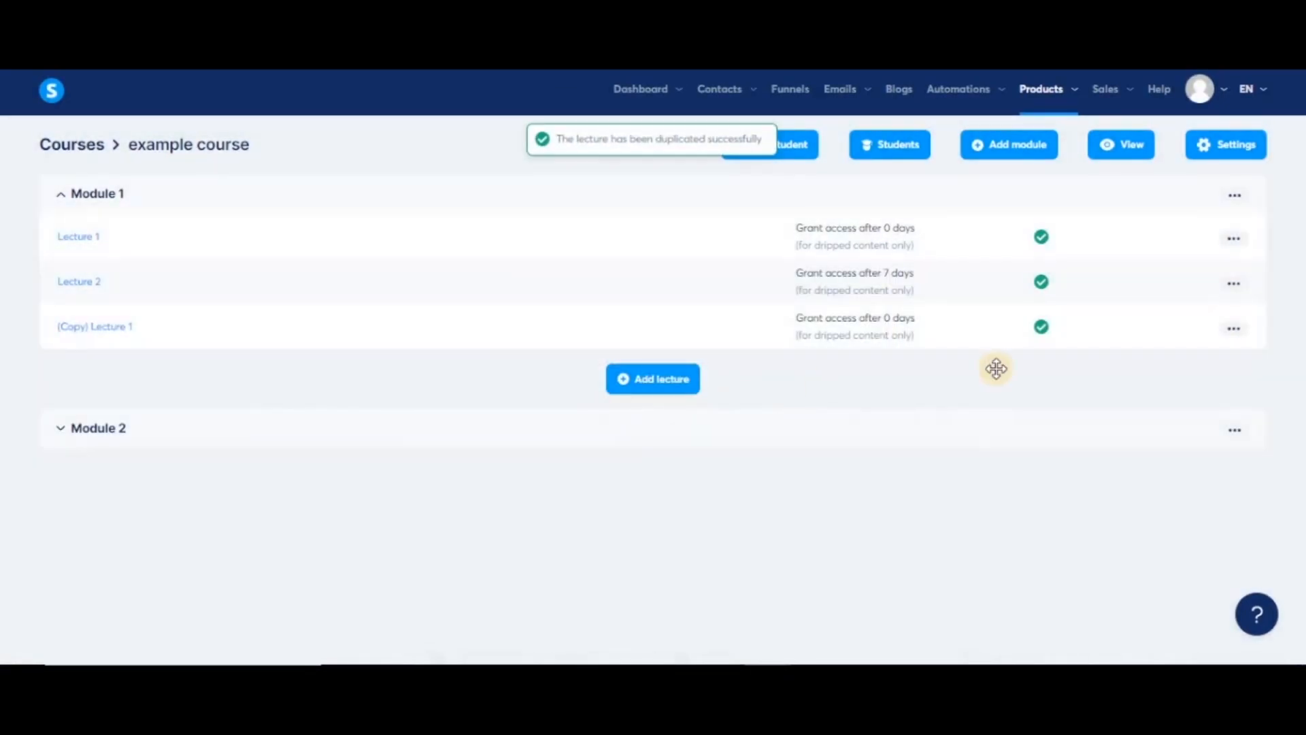
{"action": "left_click", "coordinate": [1233, 329]}
{"action": "left_click", "coordinate": [1113, 497]}
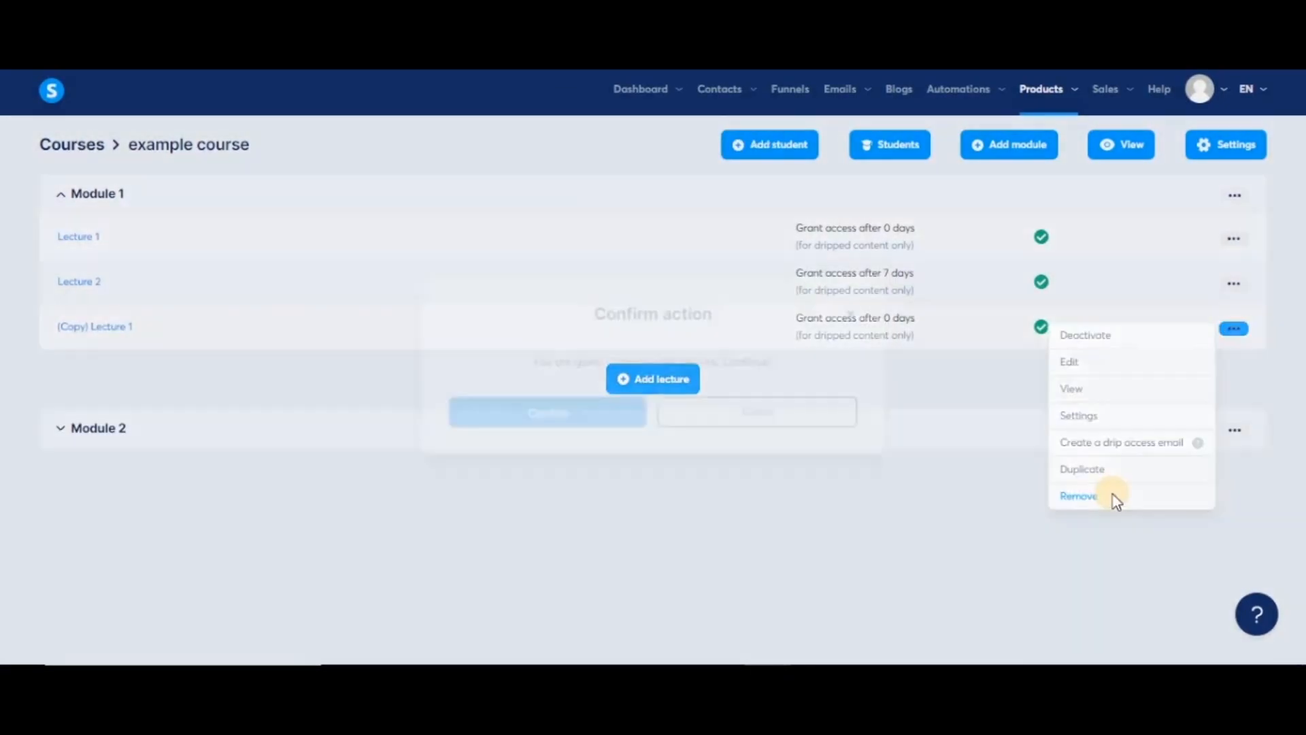
{"action": "left_click", "coordinate": [586, 416]}
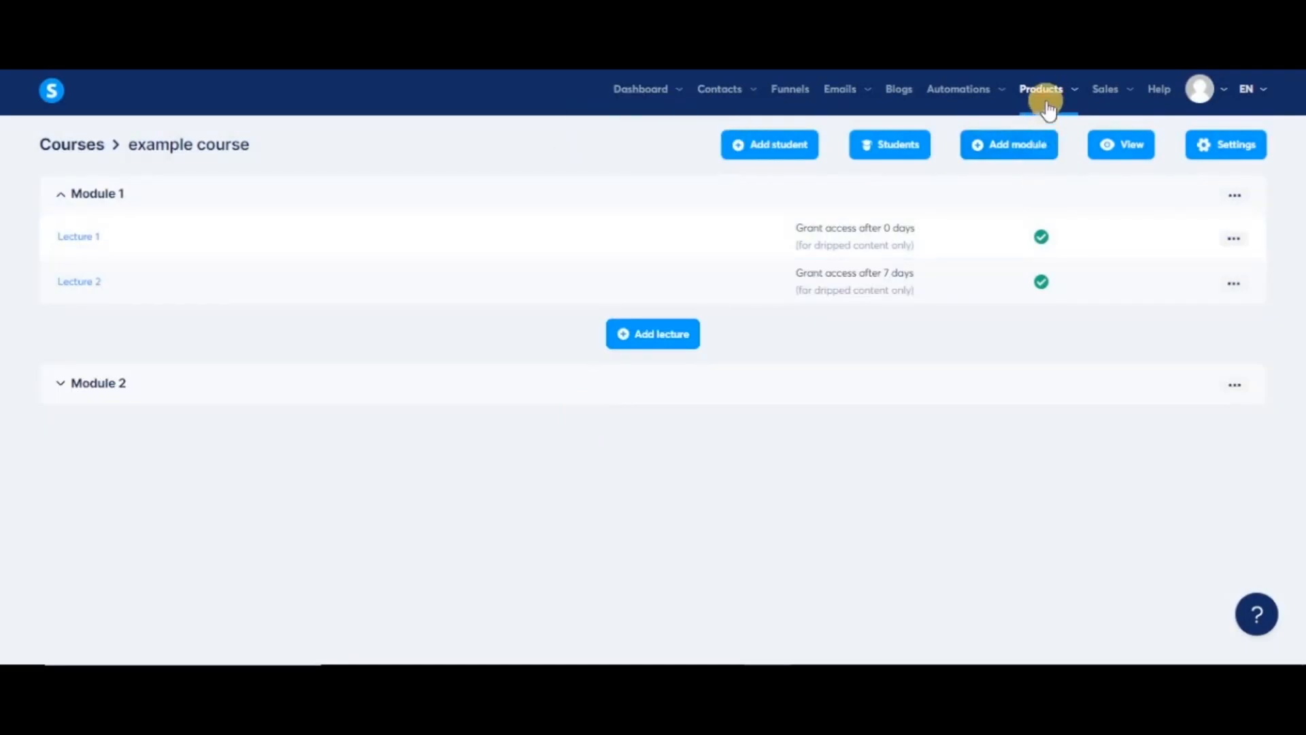
{"action": "mouse_move", "coordinate": [1042, 102]}
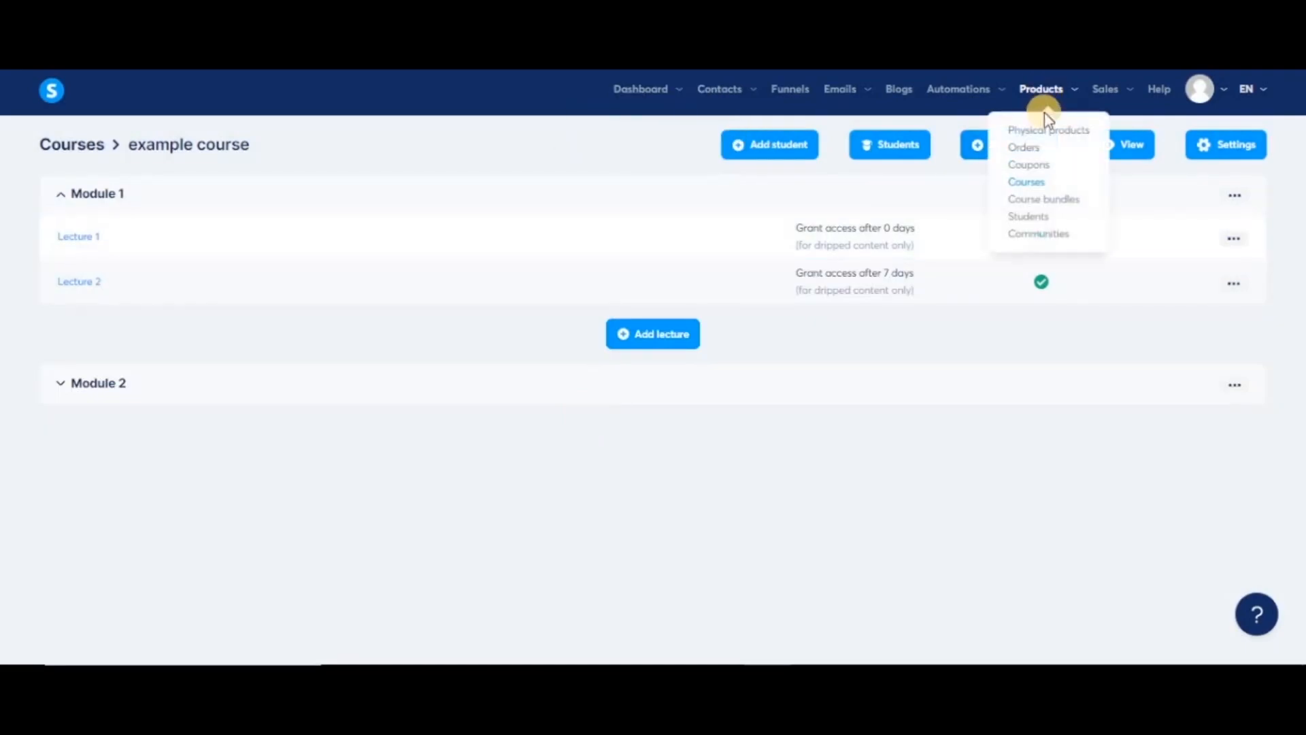
- From the courses list, view example course as a student and scroll through the lesson
{"action": "left_click", "coordinate": [1031, 184]}
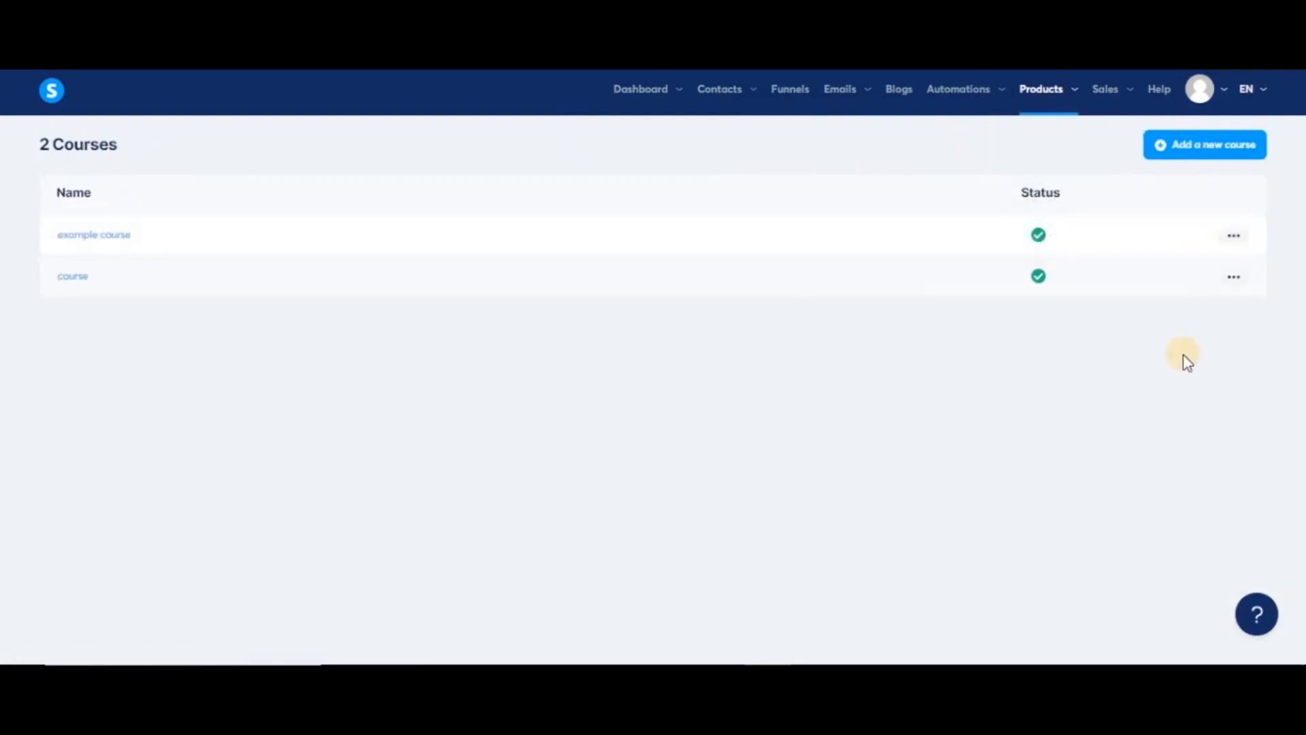
{"action": "left_click", "coordinate": [1234, 236]}
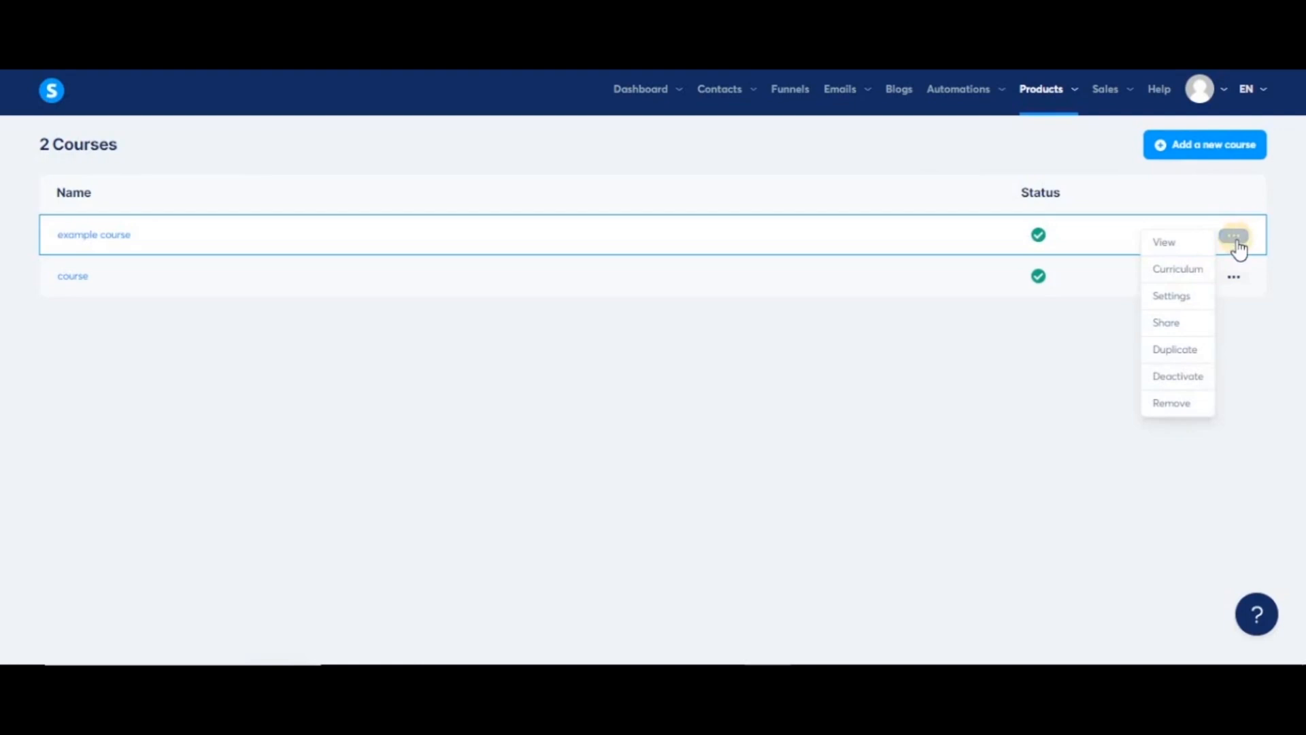
{"action": "left_click", "coordinate": [1176, 251]}
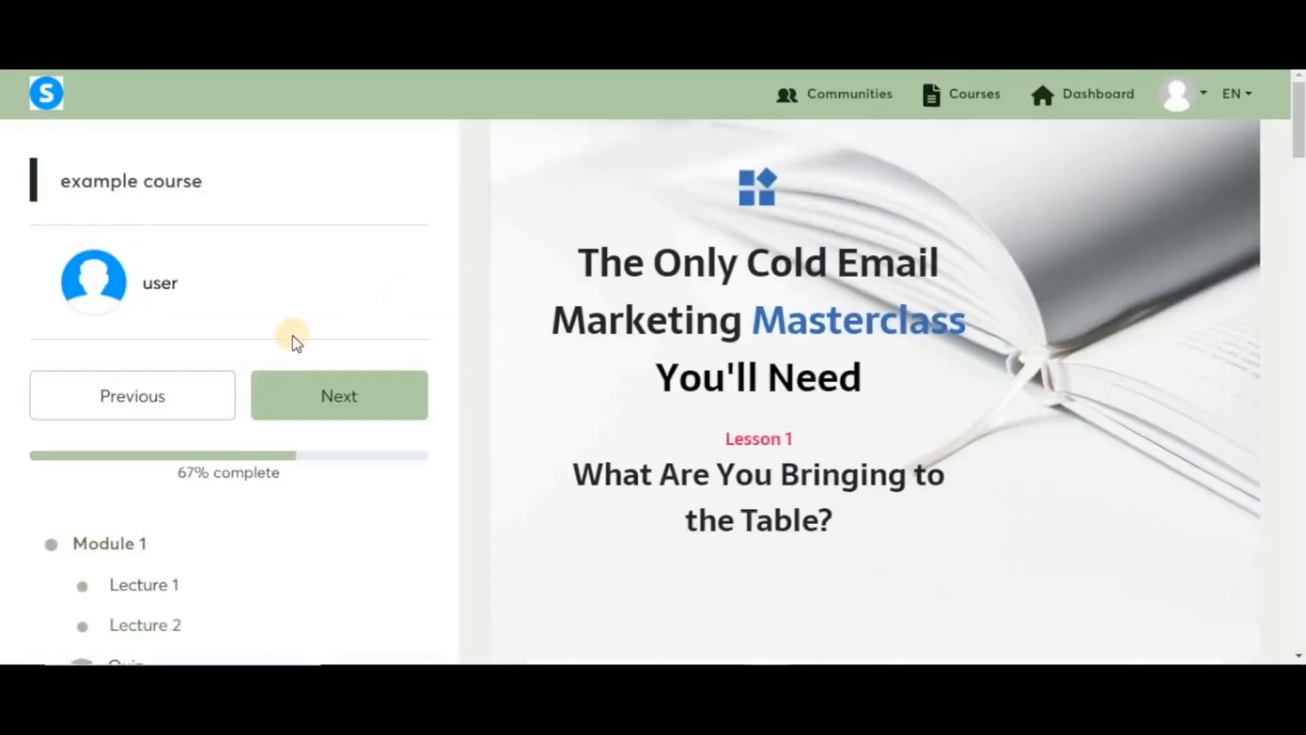
{"action": "scroll", "coordinate": [551, 499], "scroll_direction": "down", "scroll_amount": 1}
{"action": "scroll", "coordinate": [550, 500], "scroll_direction": "down", "scroll_amount": 9}
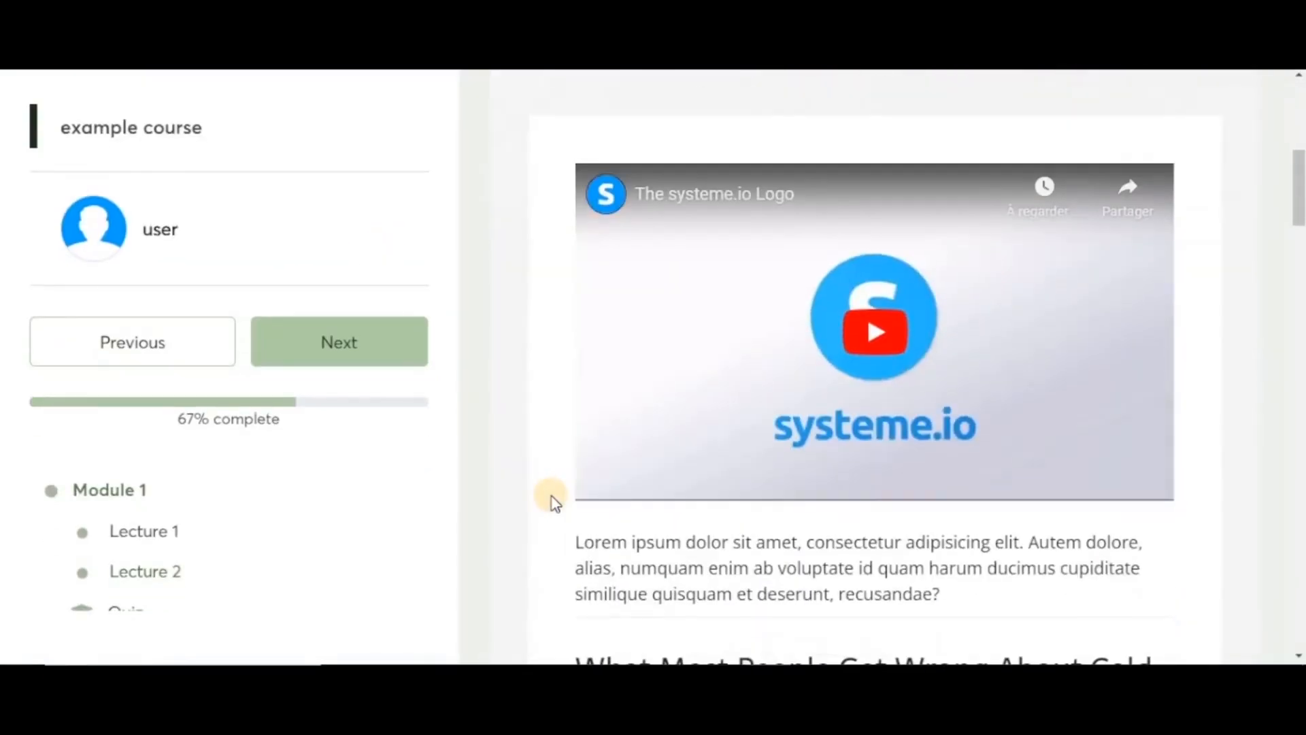
{"action": "scroll", "coordinate": [550, 500], "scroll_direction": "up", "scroll_amount": 10}
{"action": "scroll", "coordinate": [551, 500], "scroll_direction": "up", "scroll_amount": 5}
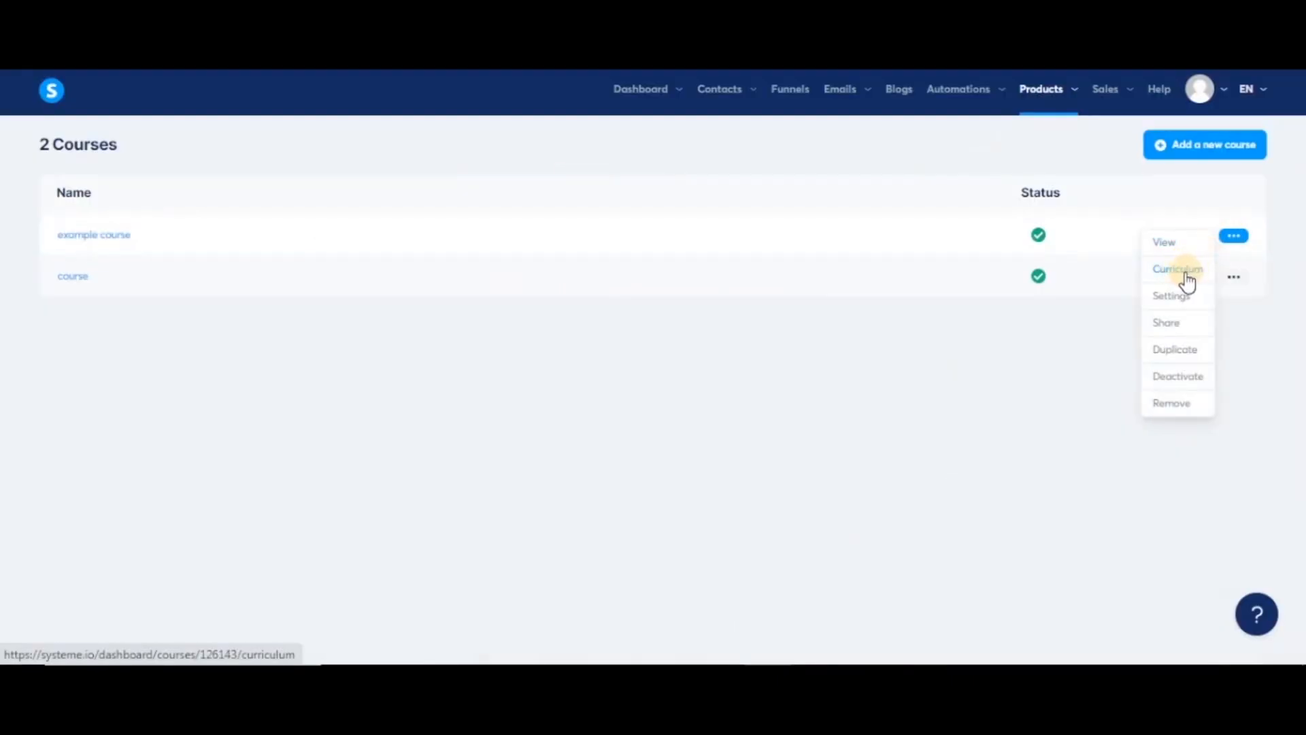
- Review example course's curriculum with Module 1 expanded, then its settings
{"action": "left_click", "coordinate": [1187, 280]}
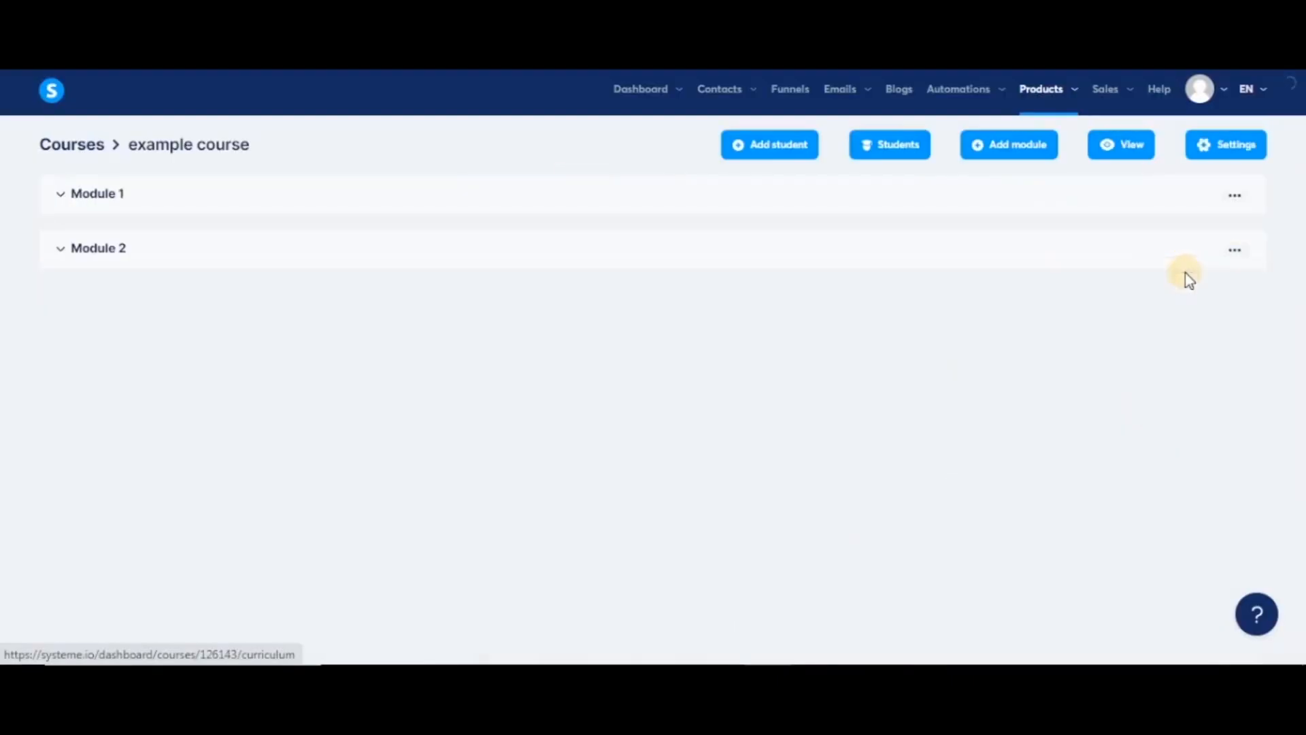
{"action": "left_click", "coordinate": [60, 198]}
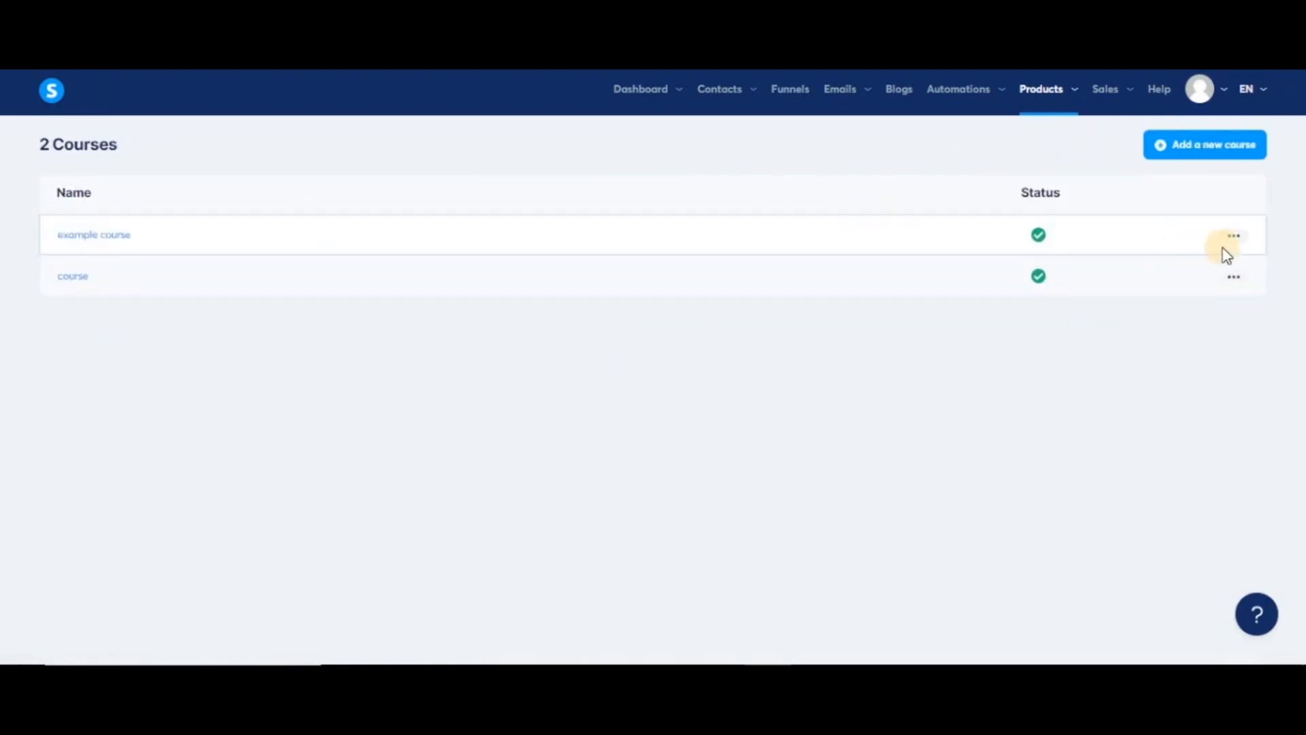
{"action": "left_click", "coordinate": [1234, 236]}
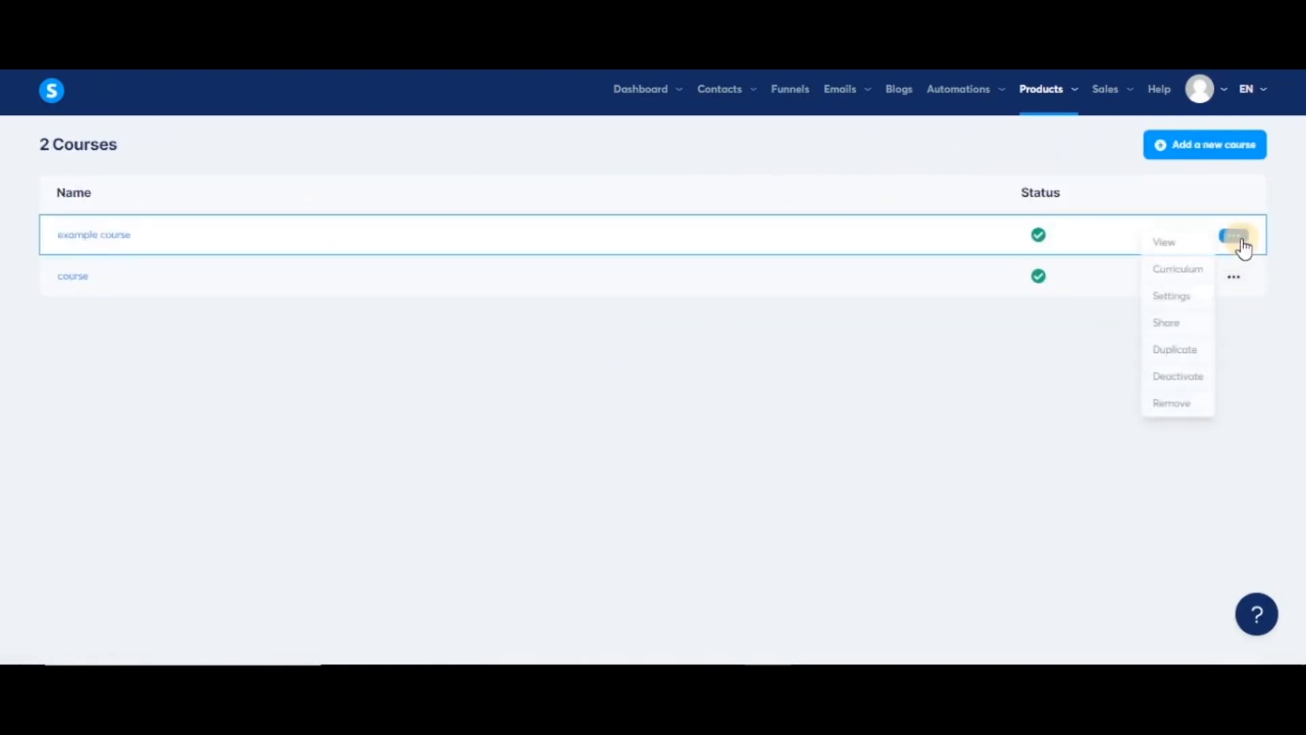
{"action": "left_click", "coordinate": [1177, 299]}
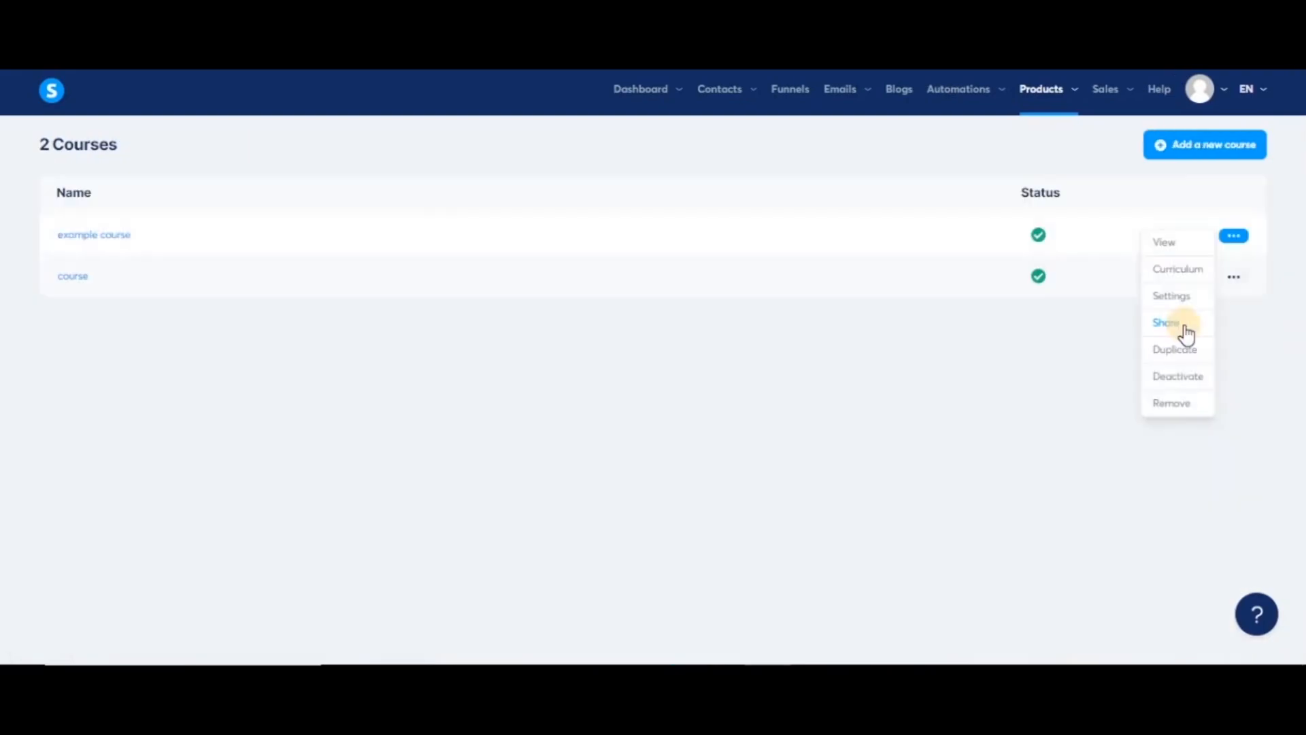
- Copy the course's share link to the clipboard and choose Duplicate
{"action": "left_click", "coordinate": [1184, 328]}
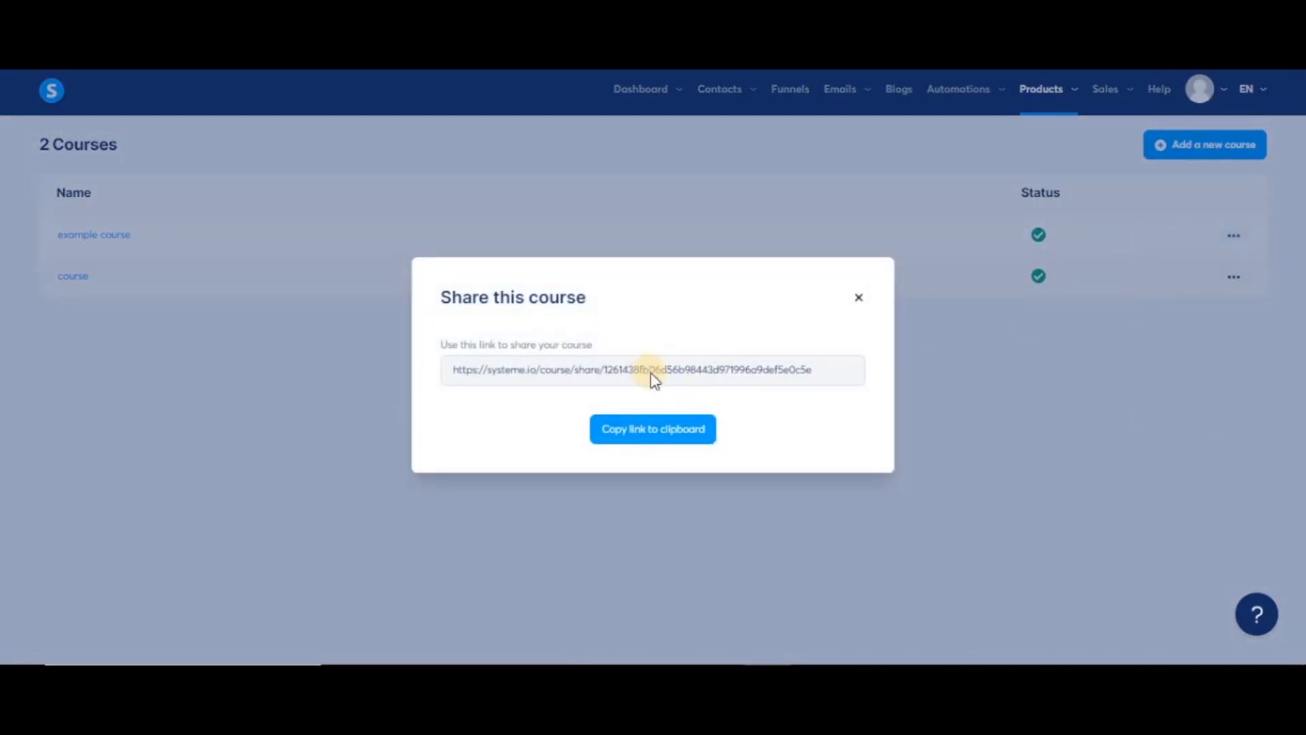
{"action": "left_click", "coordinate": [655, 439]}
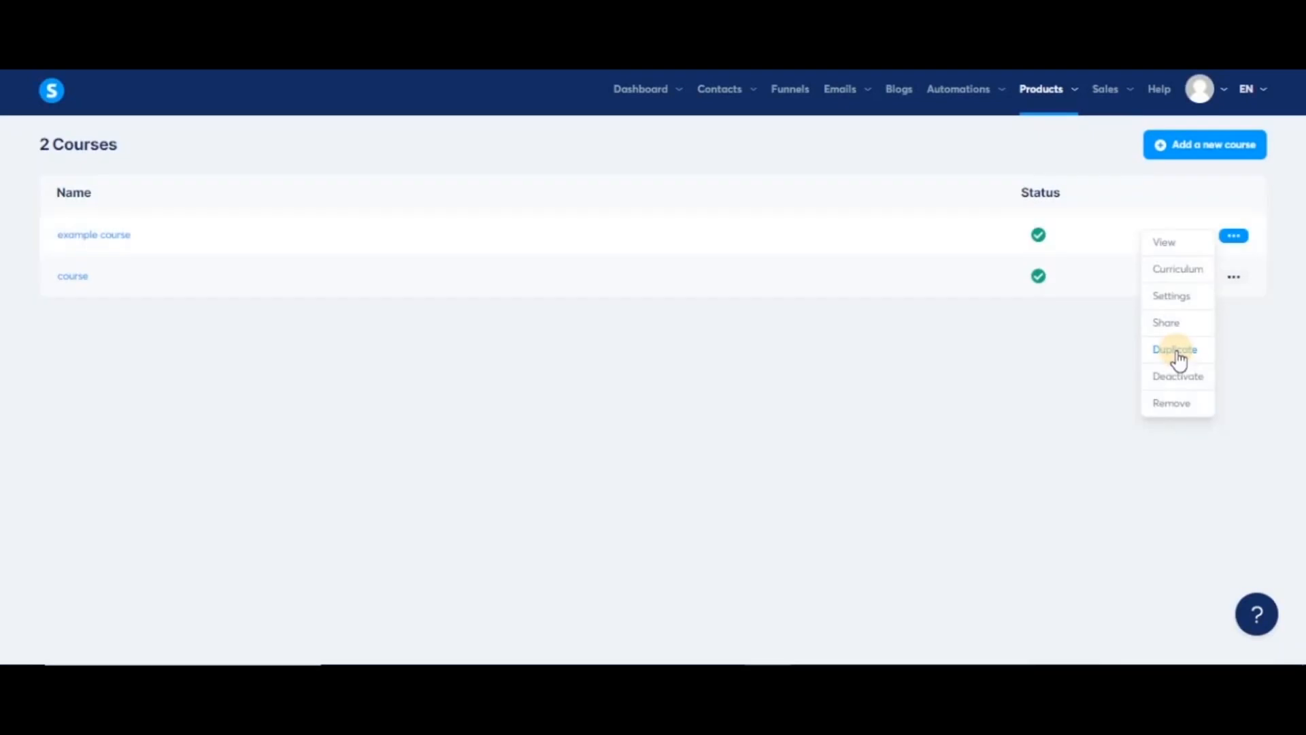
{"action": "left_click", "coordinate": [1177, 353]}
- Confirm the duplicate, then deactivate and reactivate '(Copy) example course'
{"action": "left_click", "coordinate": [615, 409]}
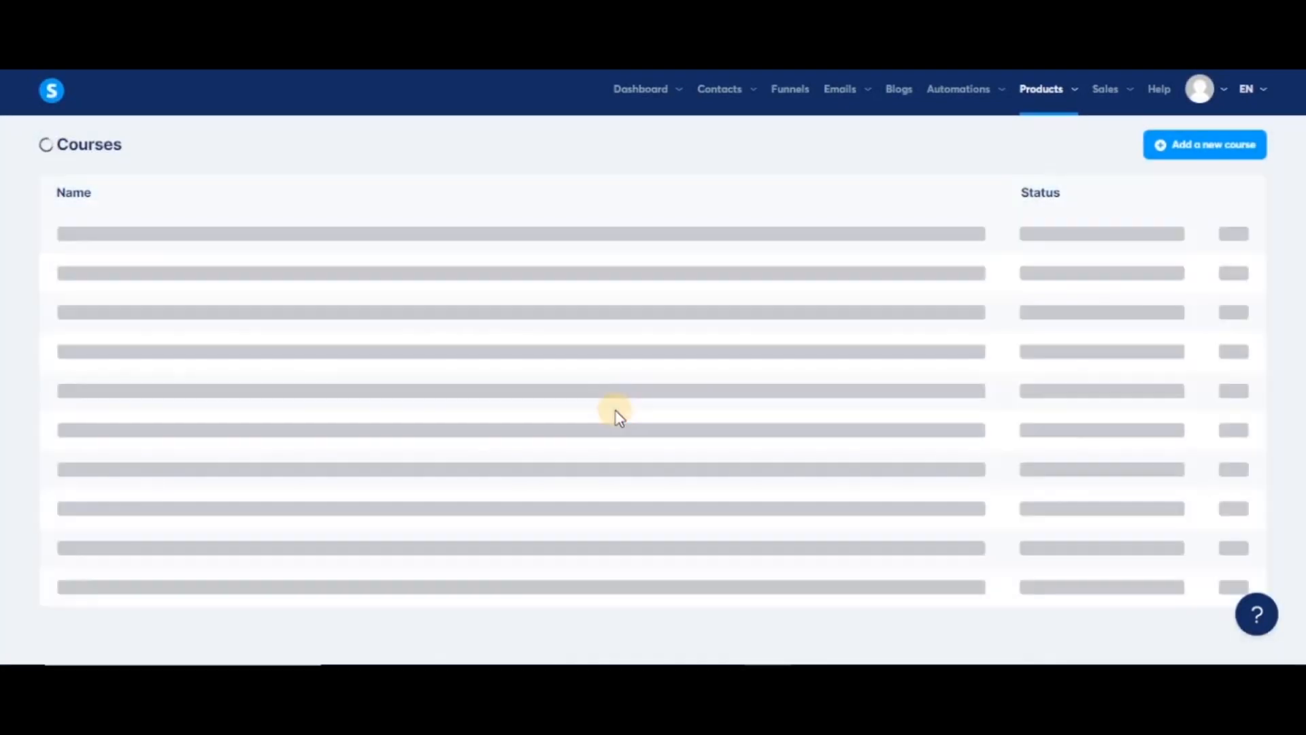
{"action": "left_click", "coordinate": [1233, 235]}
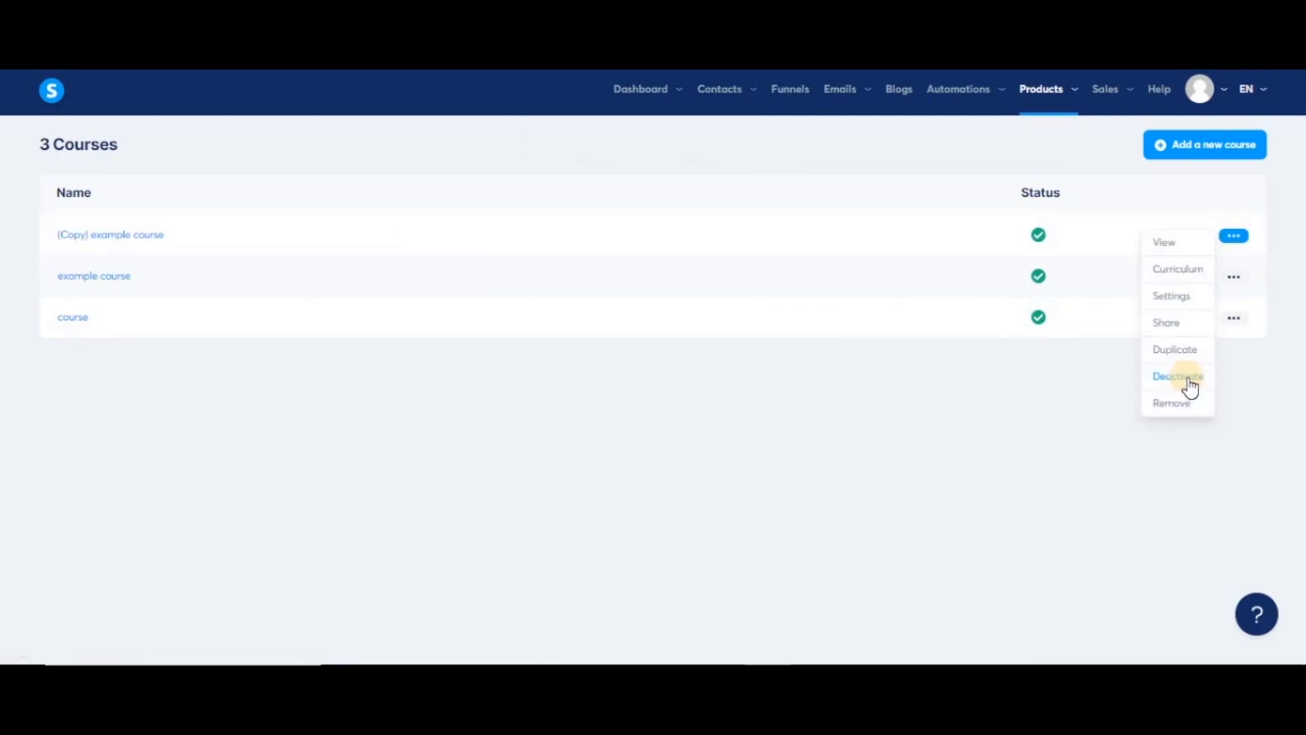
{"action": "left_click", "coordinate": [1187, 378]}
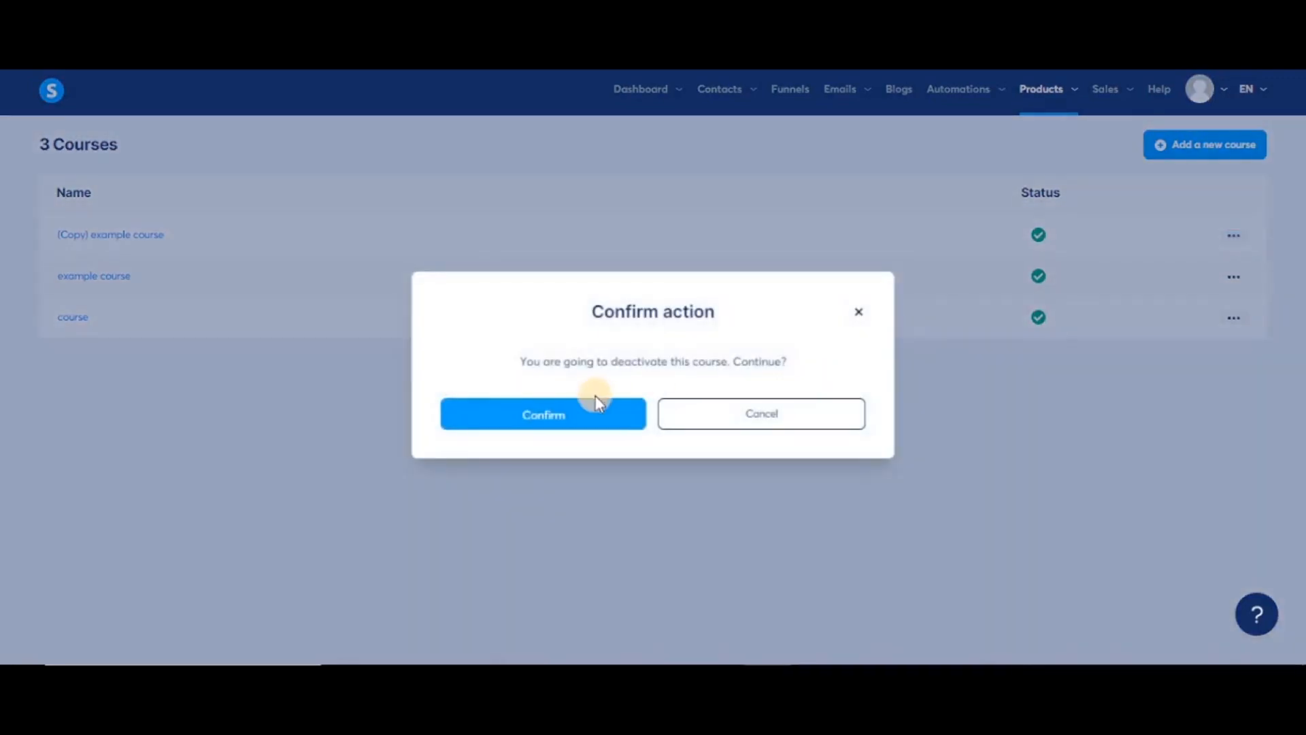
{"action": "left_click", "coordinate": [568, 408]}
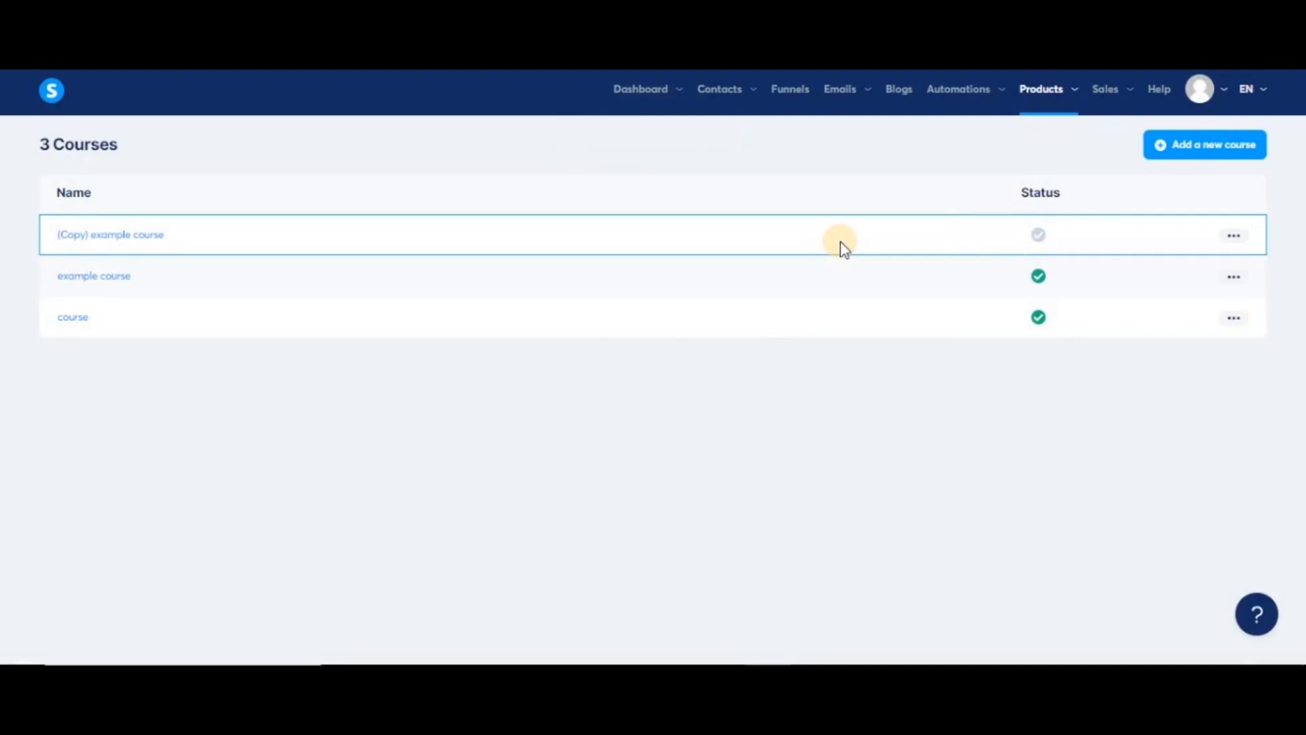
{"action": "left_click", "coordinate": [1233, 235]}
{"action": "left_click", "coordinate": [1174, 376]}
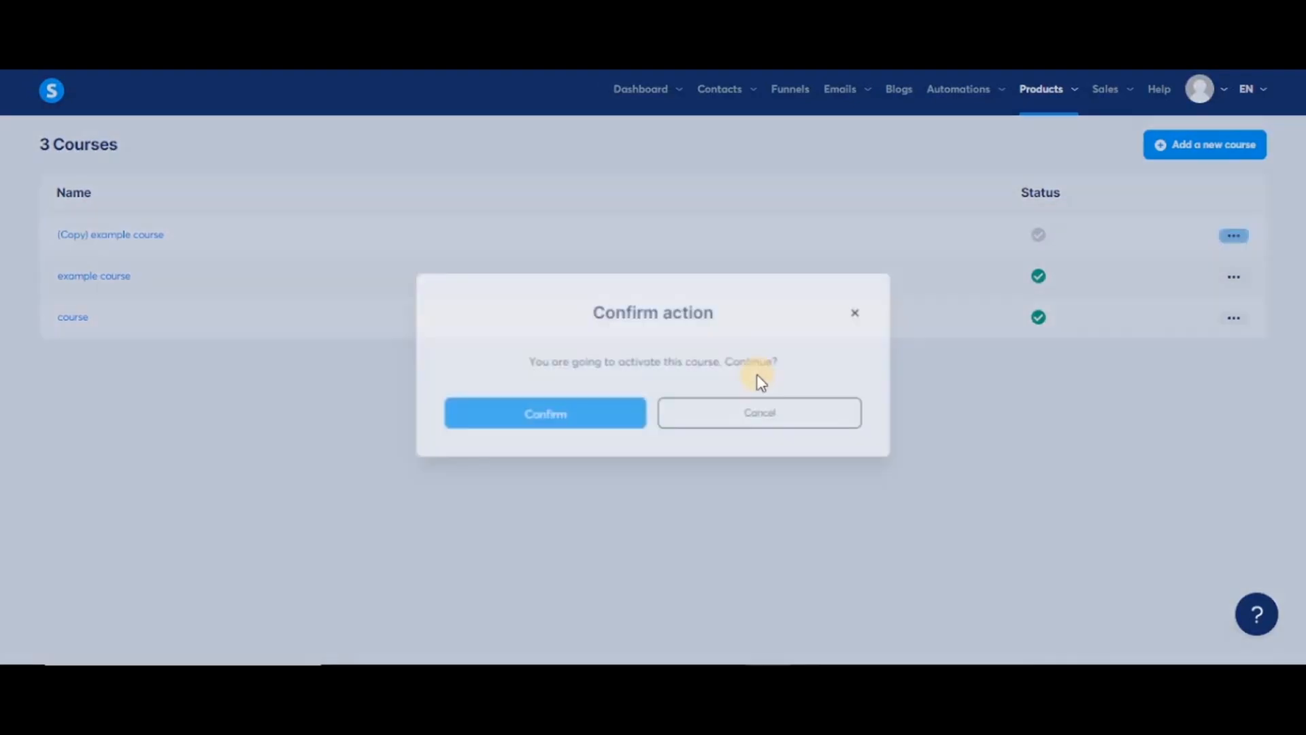
{"action": "left_click", "coordinate": [627, 417]}
- Remove '(Copy) example course' and confirm the deletion
{"action": "left_click", "coordinate": [1234, 236]}
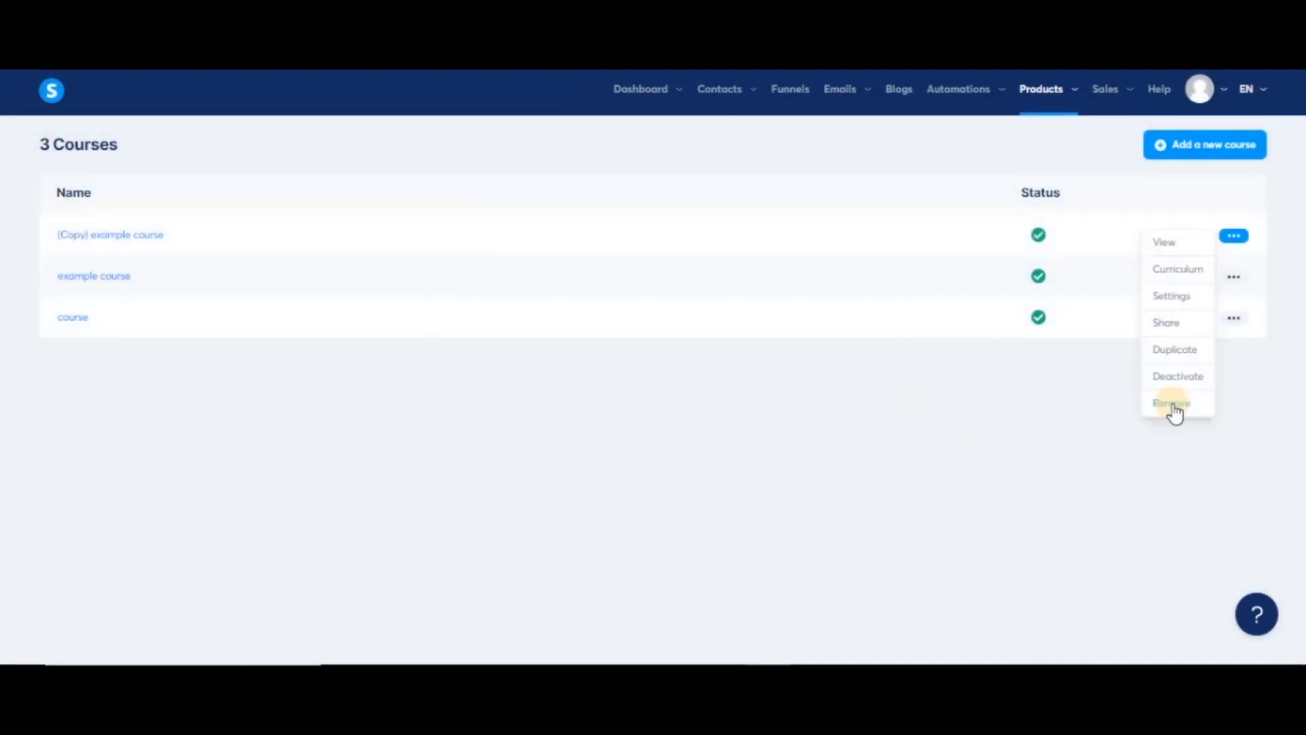
{"action": "left_click", "coordinate": [1173, 404]}
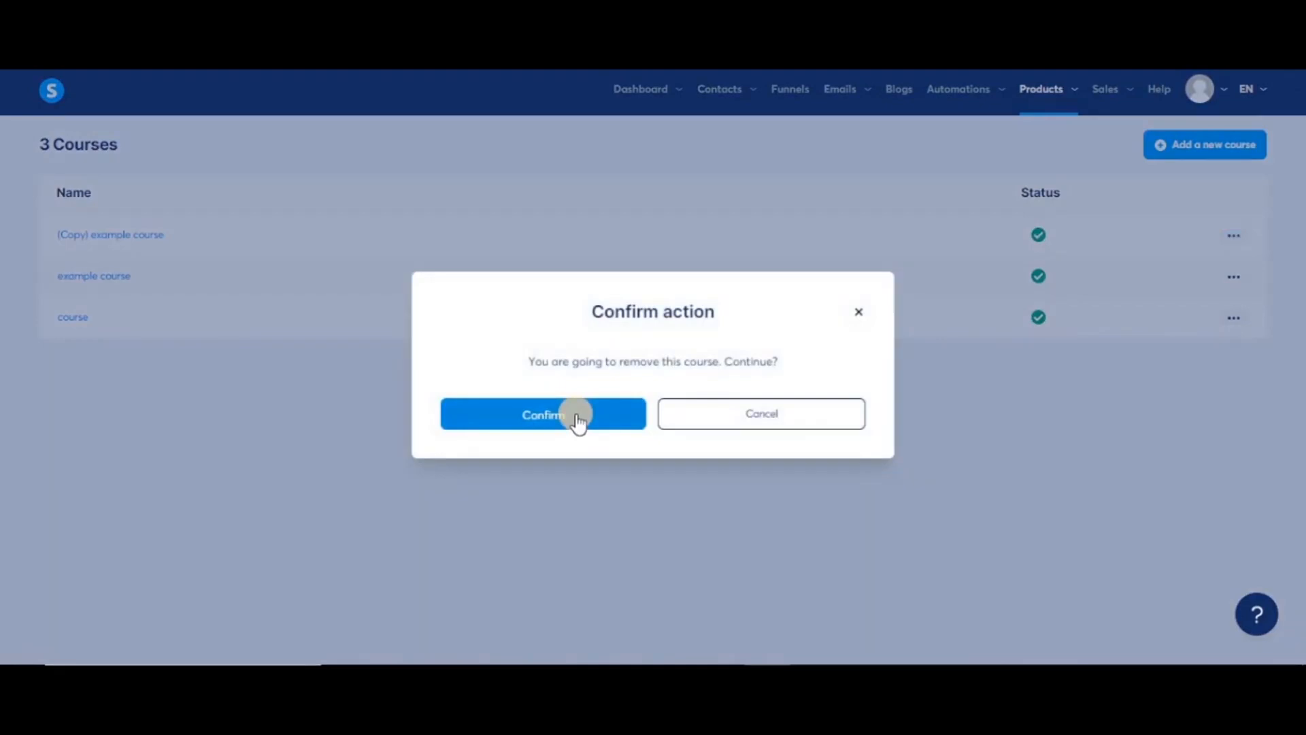
{"action": "left_click", "coordinate": [576, 417]}
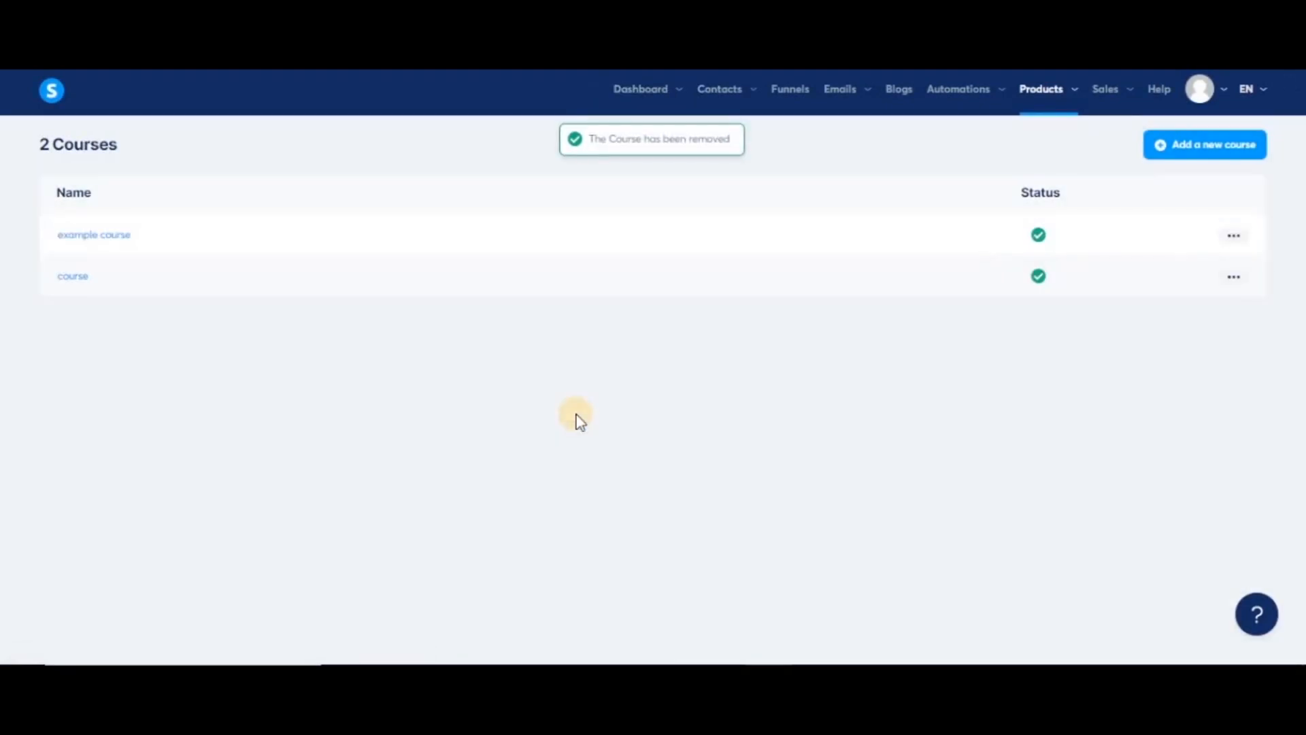